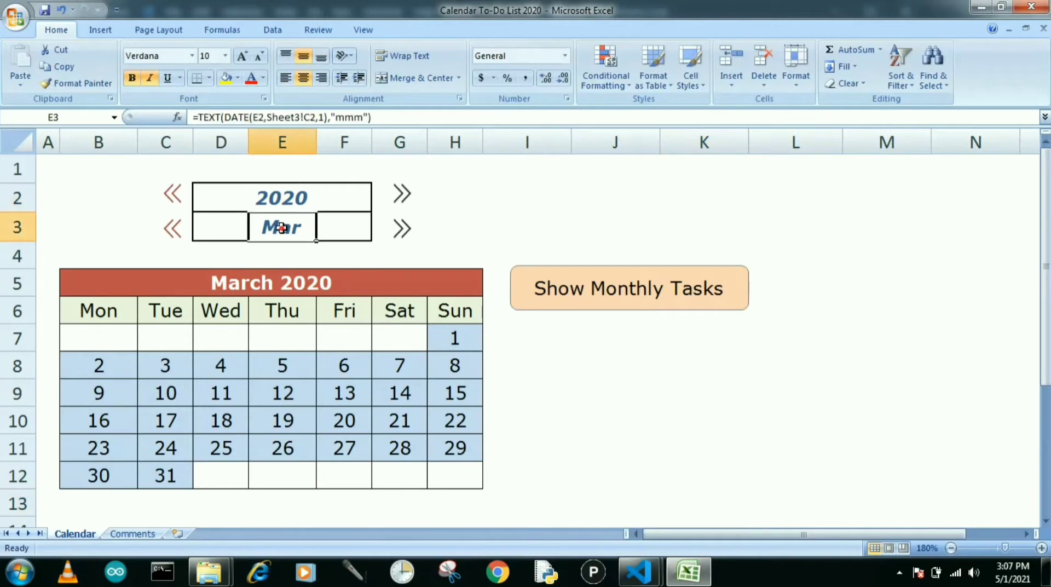
Set the year in cell E2 above the calendar to 2000.
left_click(282, 200)
type("200")
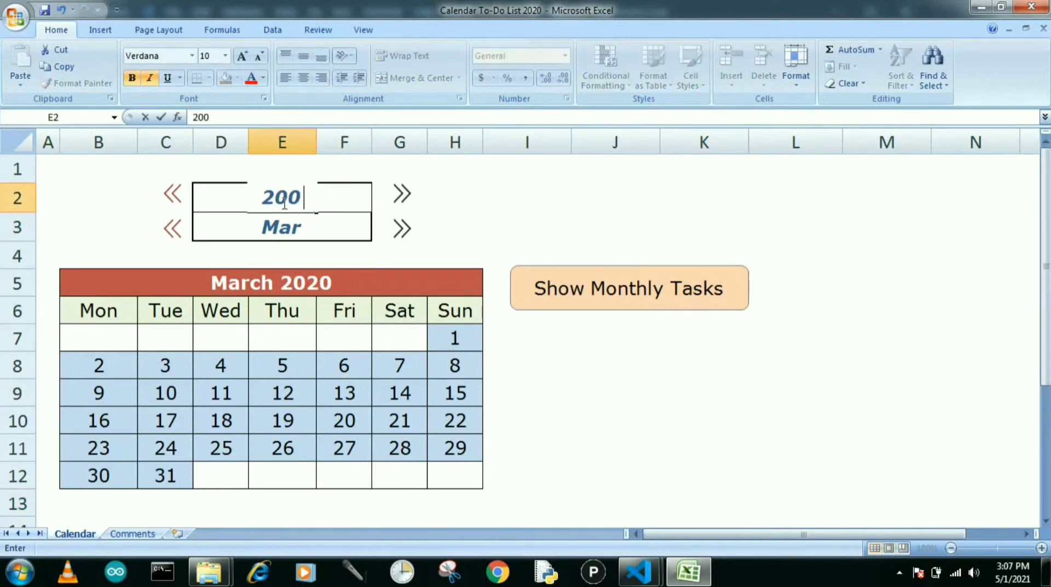
type("0")
key("Return")
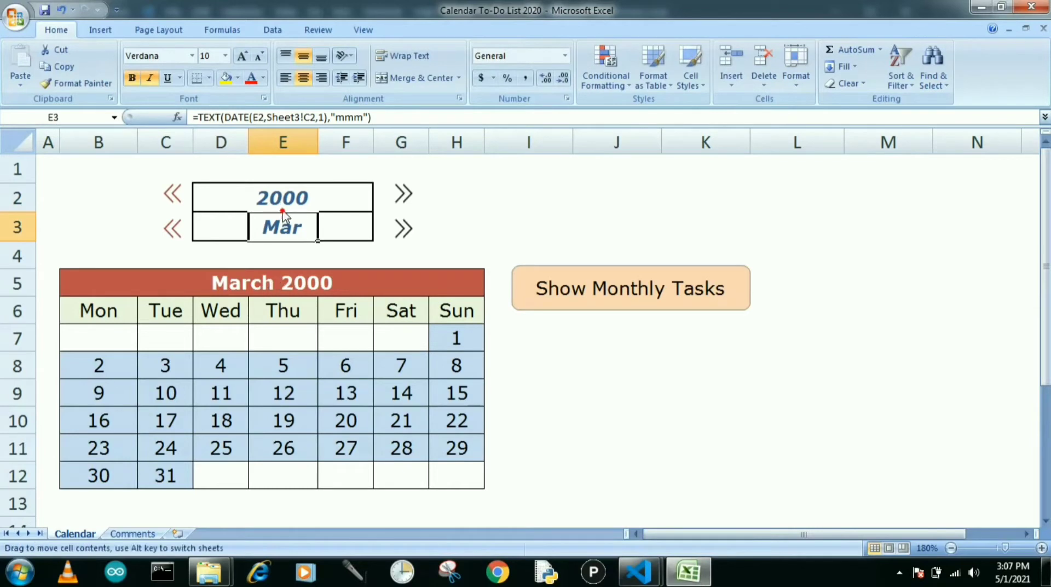
Set the year in cell E2 above the calendar to 2021.
left_click(290, 199)
type("2021")
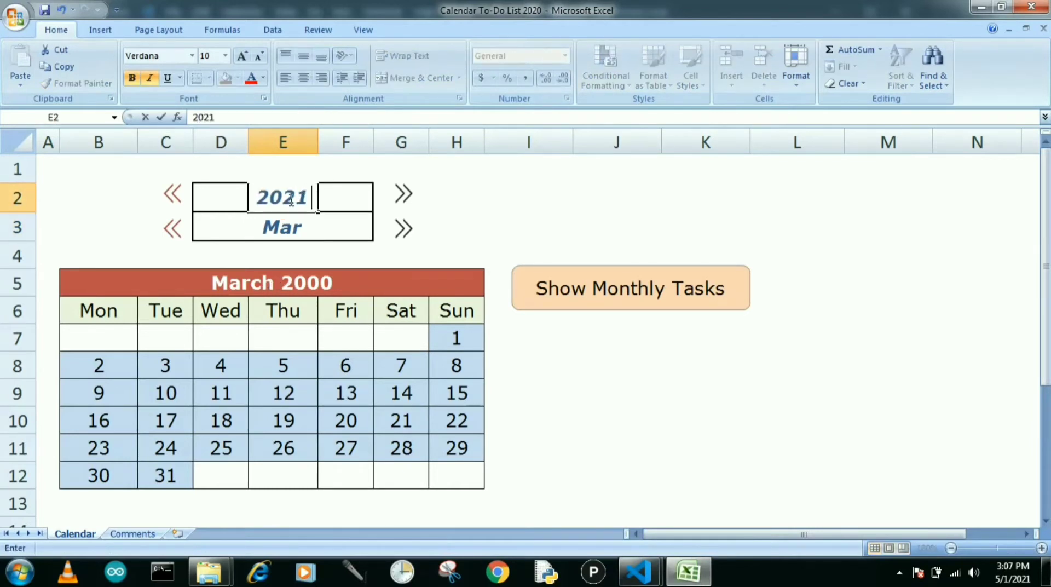
key("Return")
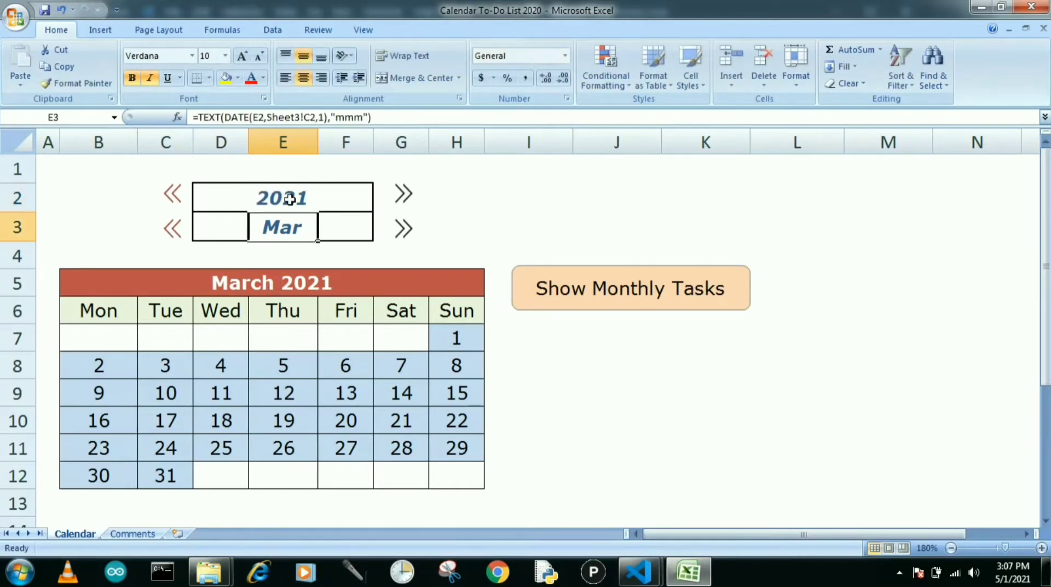
Advance the calendar month by month through the end of the year and around to May 2021.
left_click(399, 230)
left_click(400, 232)
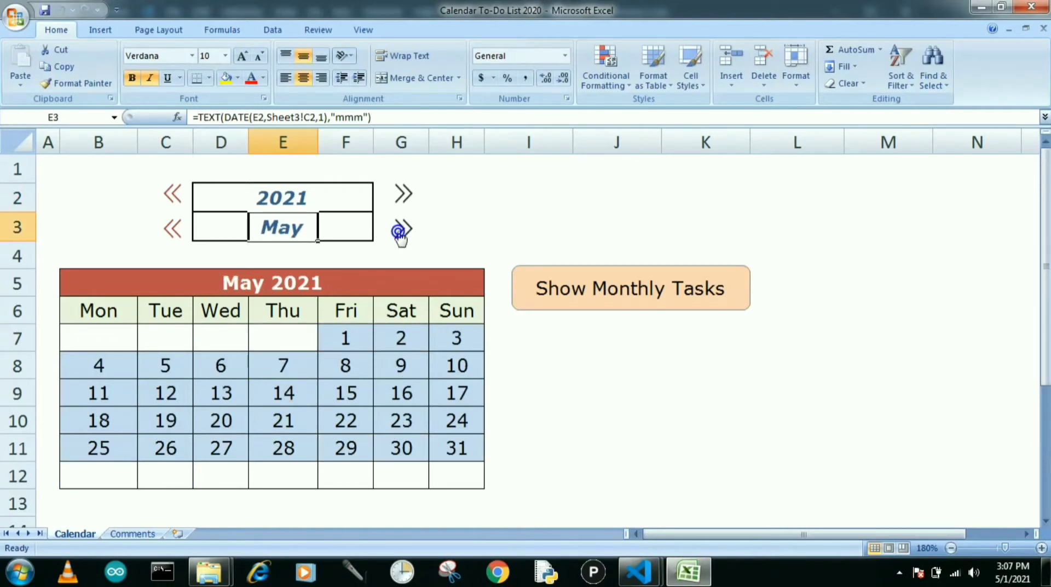
left_click(399, 232)
left_click(399, 232)
left_click(399, 232)
left_click(399, 232)
left_click(399, 232)
left_click(399, 232)
left_click(399, 232)
left_click(399, 233)
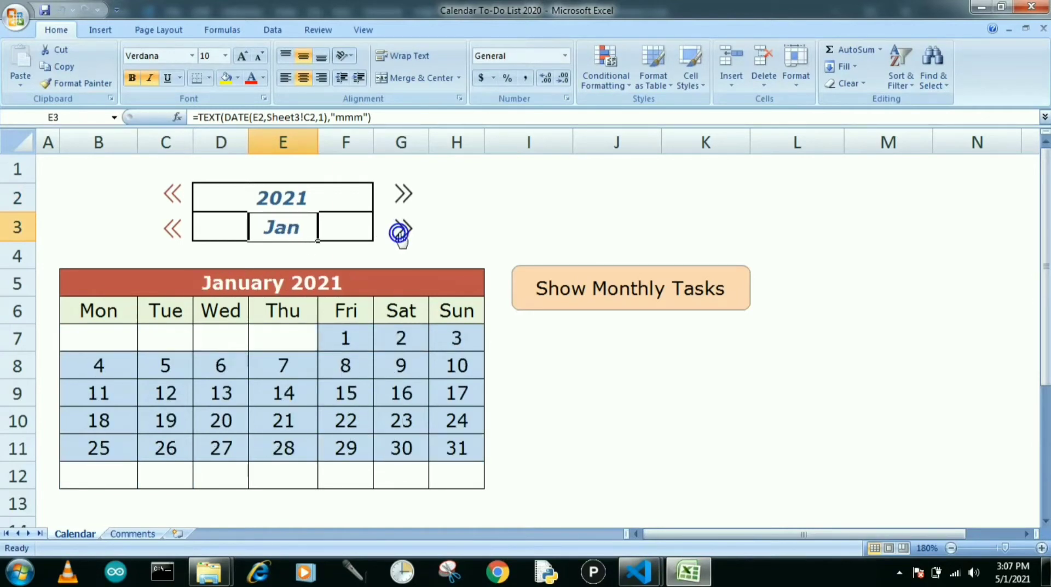
left_click(399, 233)
left_click(399, 232)
left_click(400, 232)
left_click(399, 232)
Set the calendar's year to 1990 and advance its month to September.
left_click(289, 204)
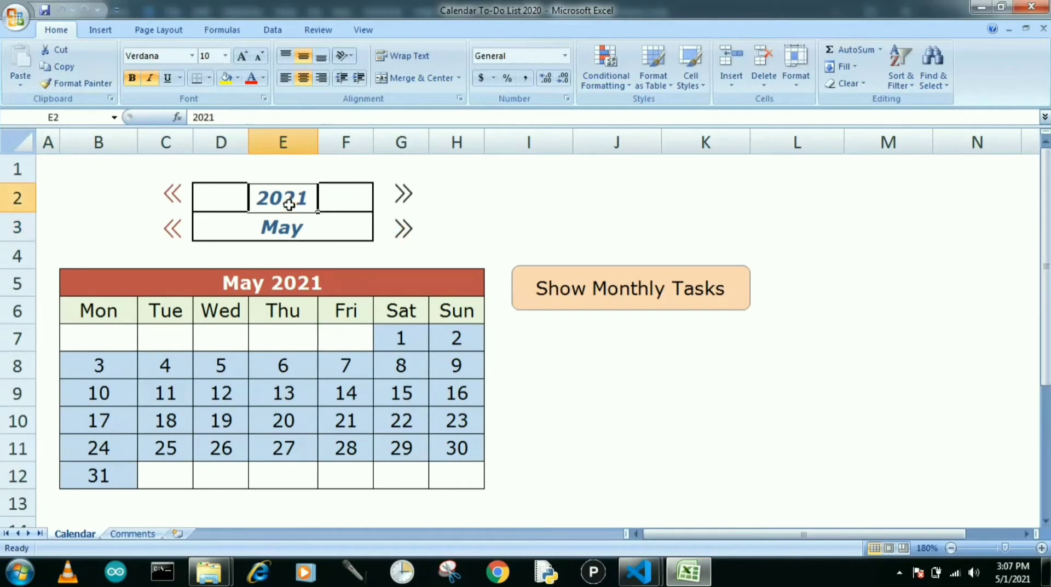
type("1990")
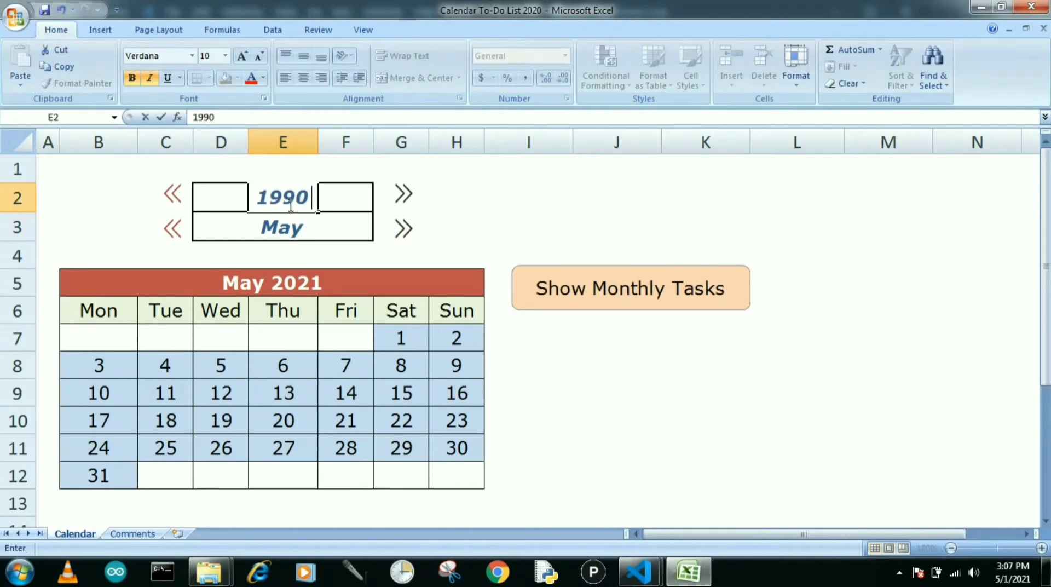
key("Return")
left_click(403, 229)
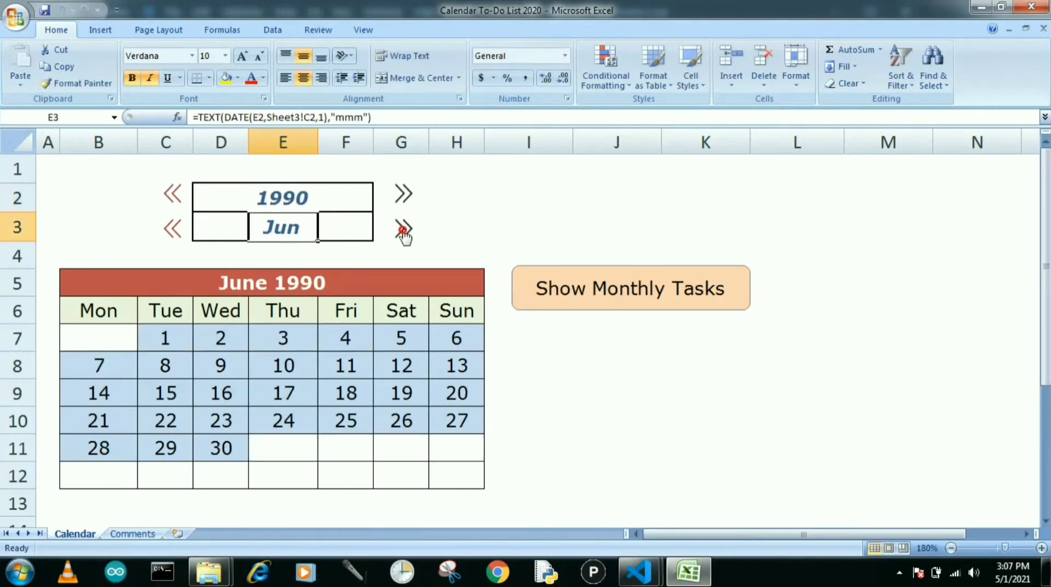
left_click(402, 229)
left_click(403, 230)
left_click(403, 230)
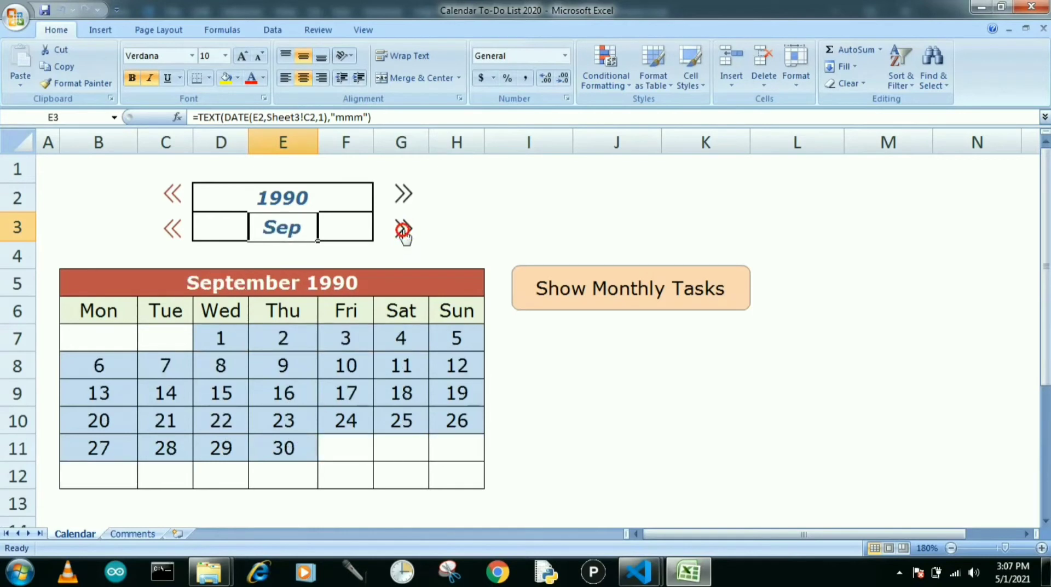
left_click(504, 347)
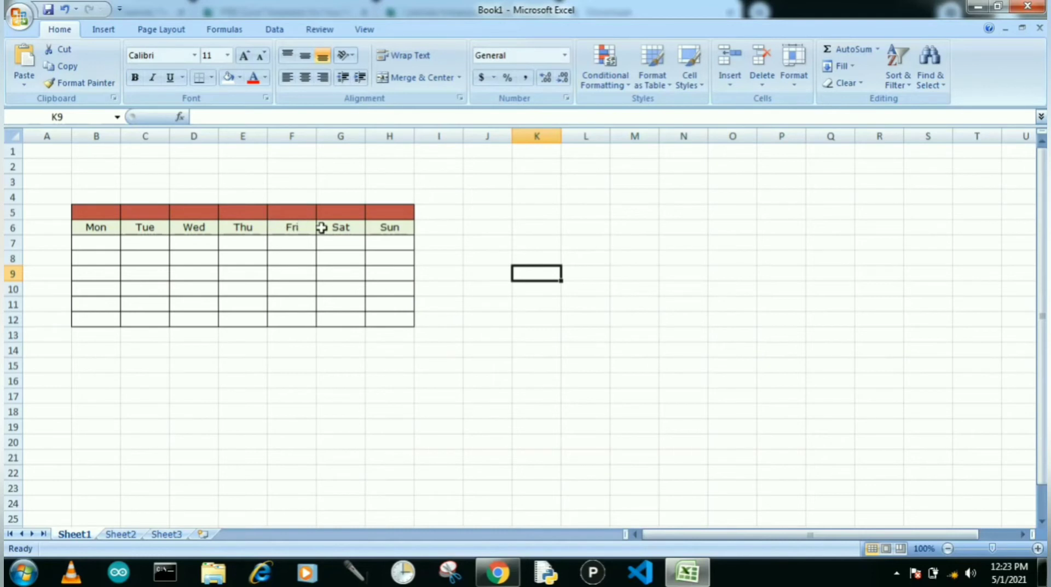
Start a formula in cell B7 of Sheet1, the first Monday cell, with =IF(WEEKDAY(DATE(.
left_click(120, 534)
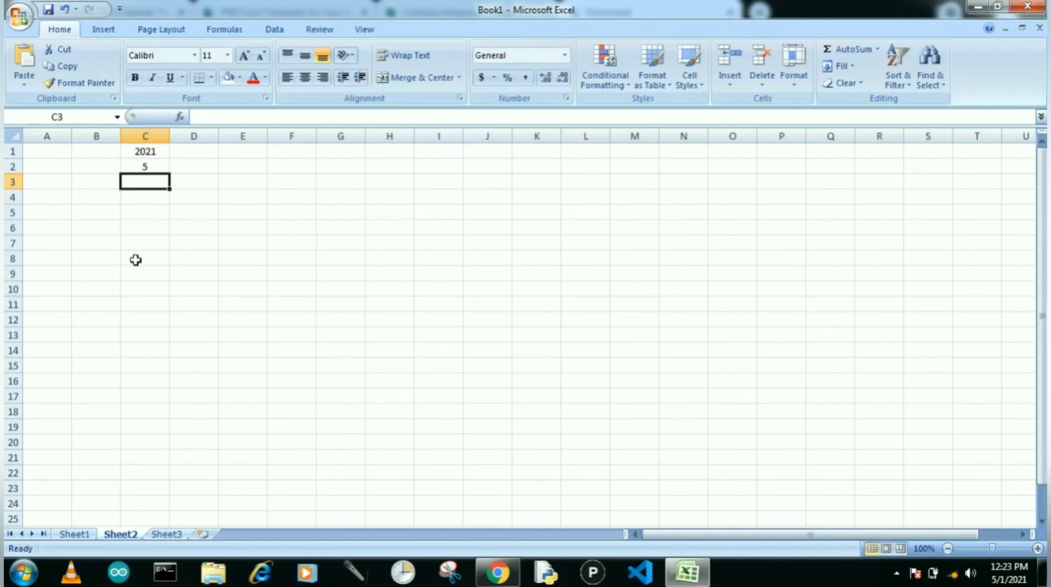
left_click(72, 535)
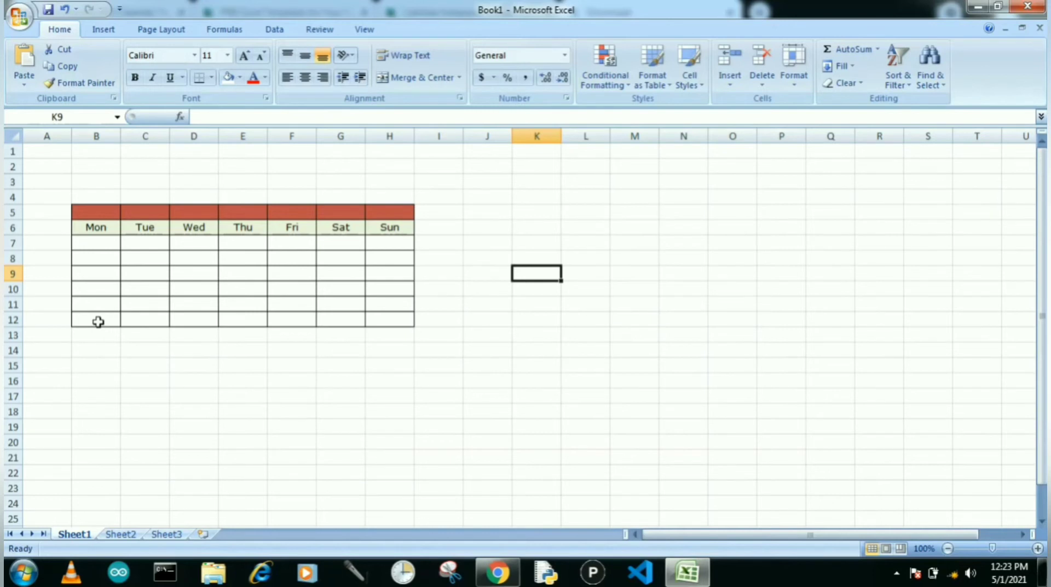
left_click(88, 240)
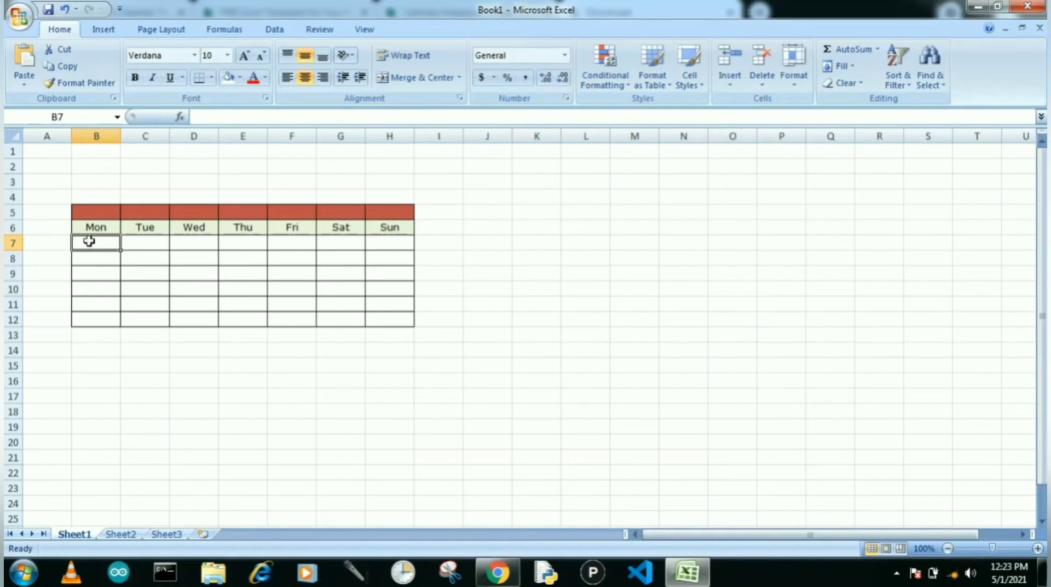
left_click(215, 117)
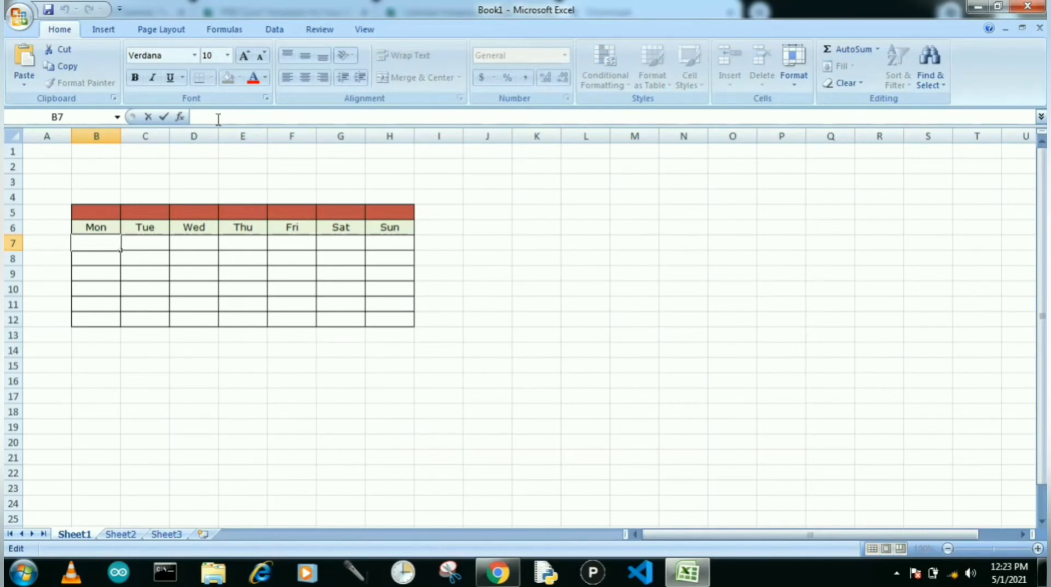
type("=IF")
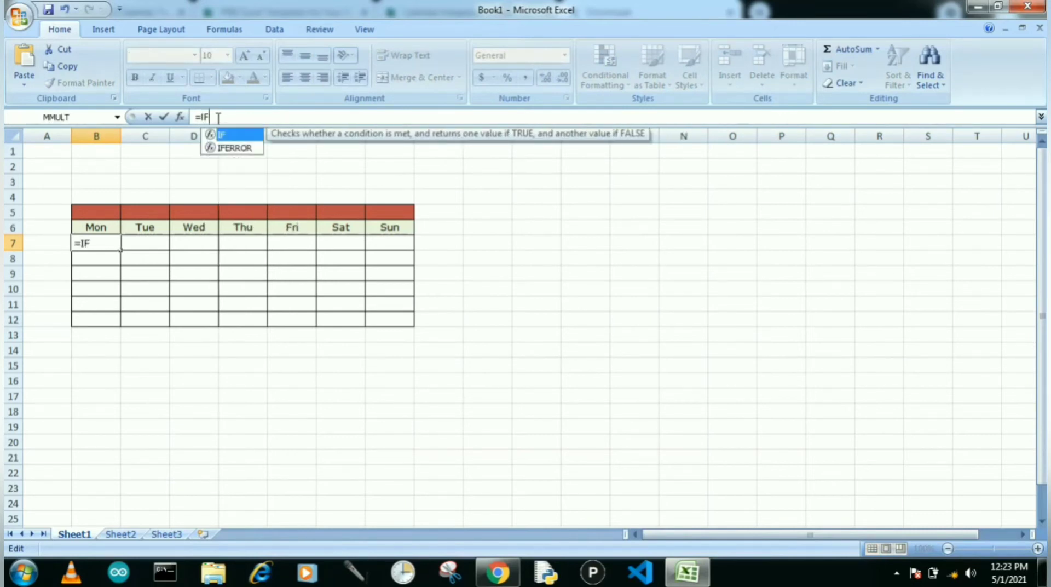
type("(")
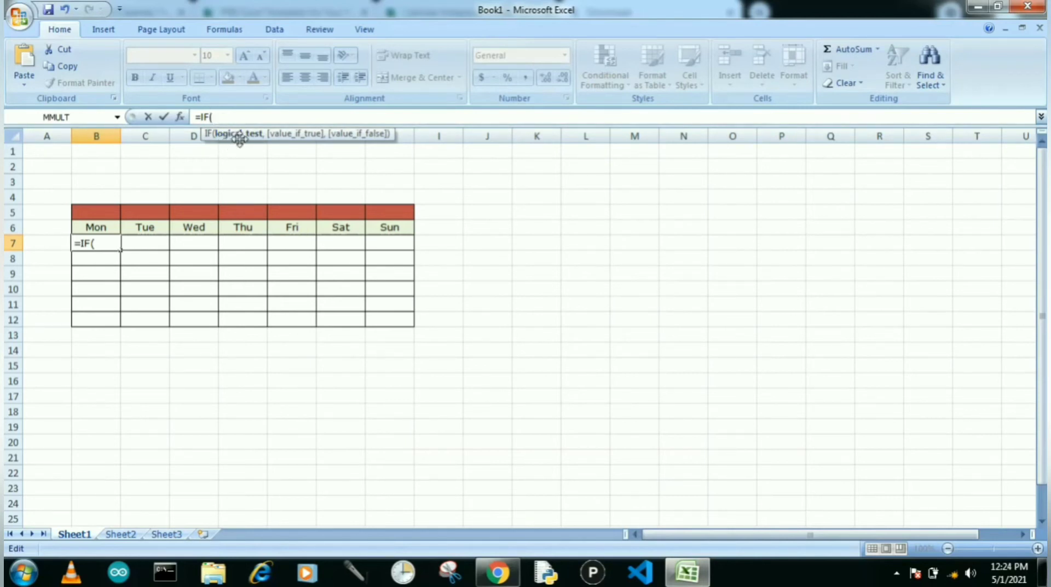
type("WE")
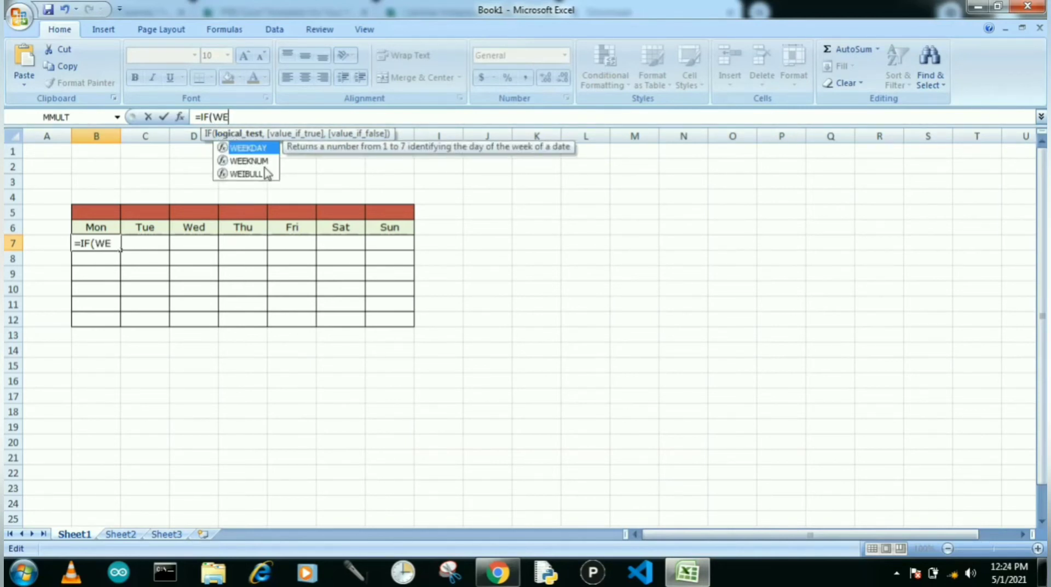
type("EKDAY")
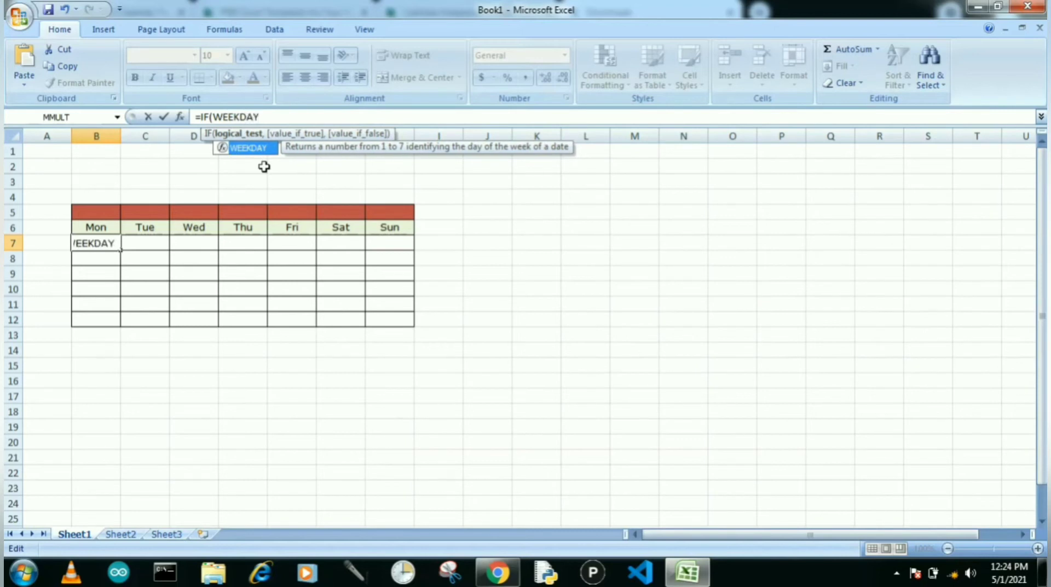
type("(")
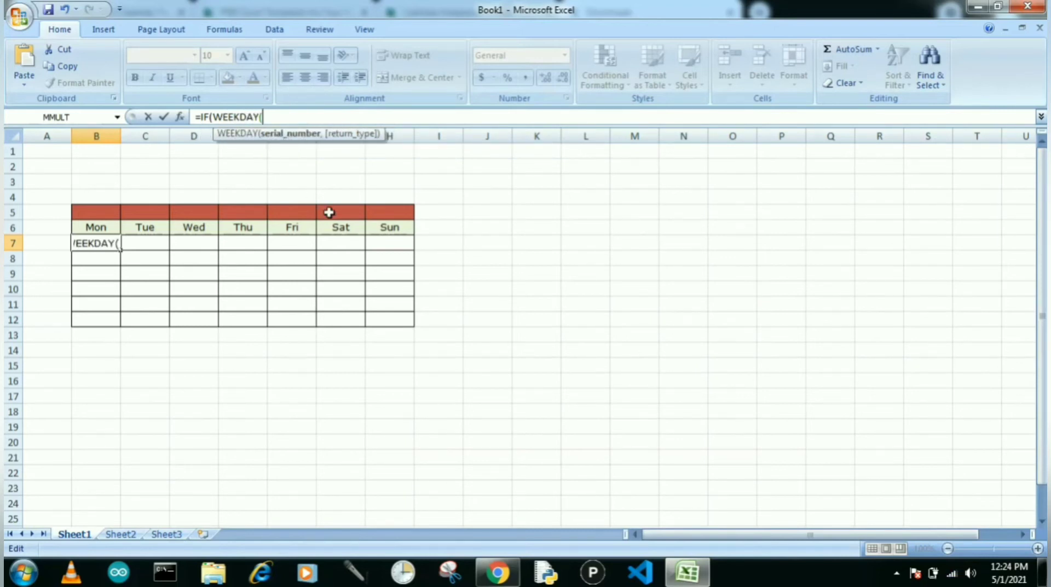
type("DATE")
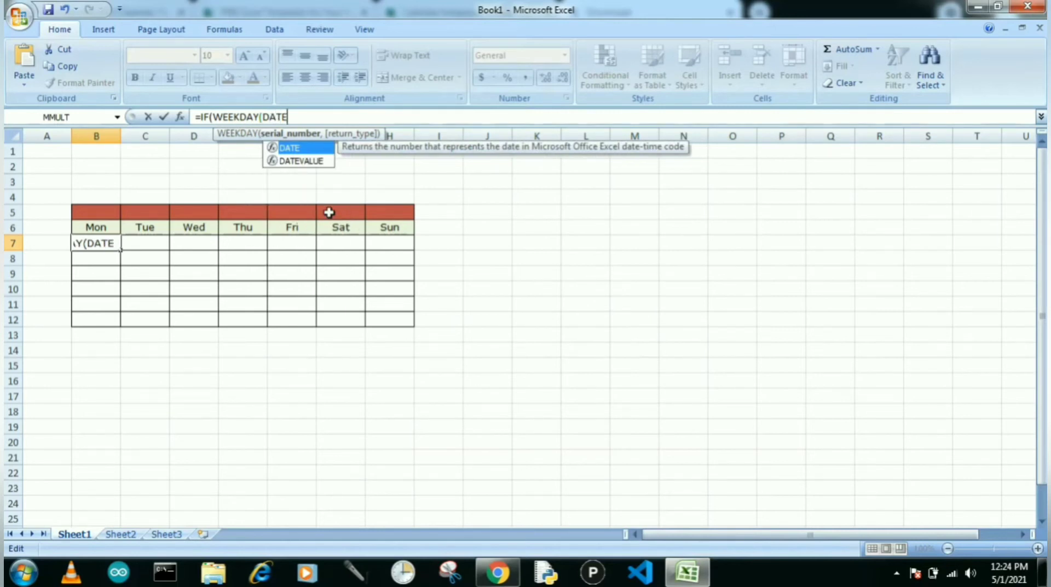
type("(")
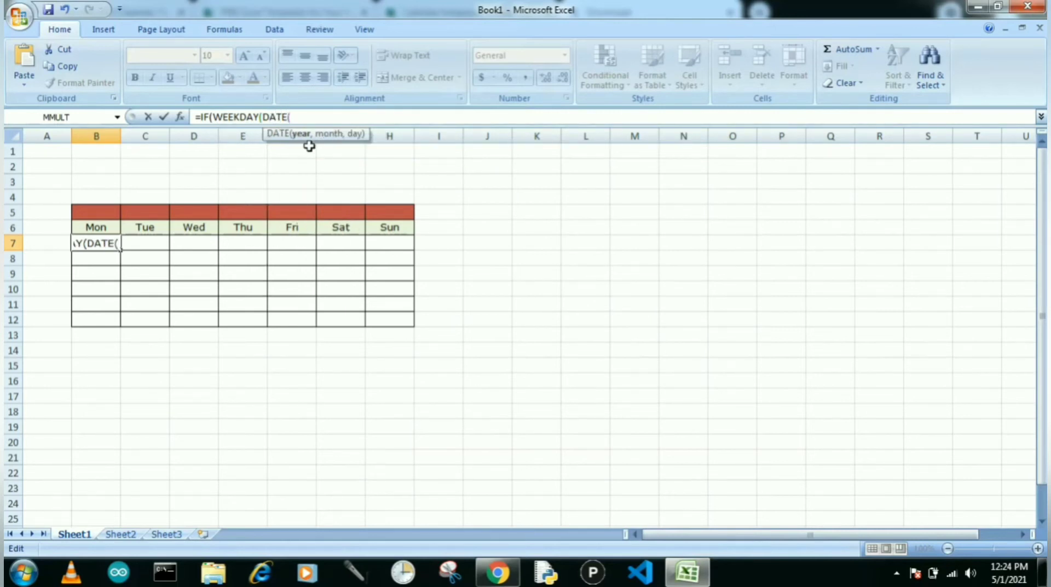
Complete the DATE function with Sheet2!C1 as the year, Sheet2!C2 as the month and 1 as the day.
left_click(120, 533)
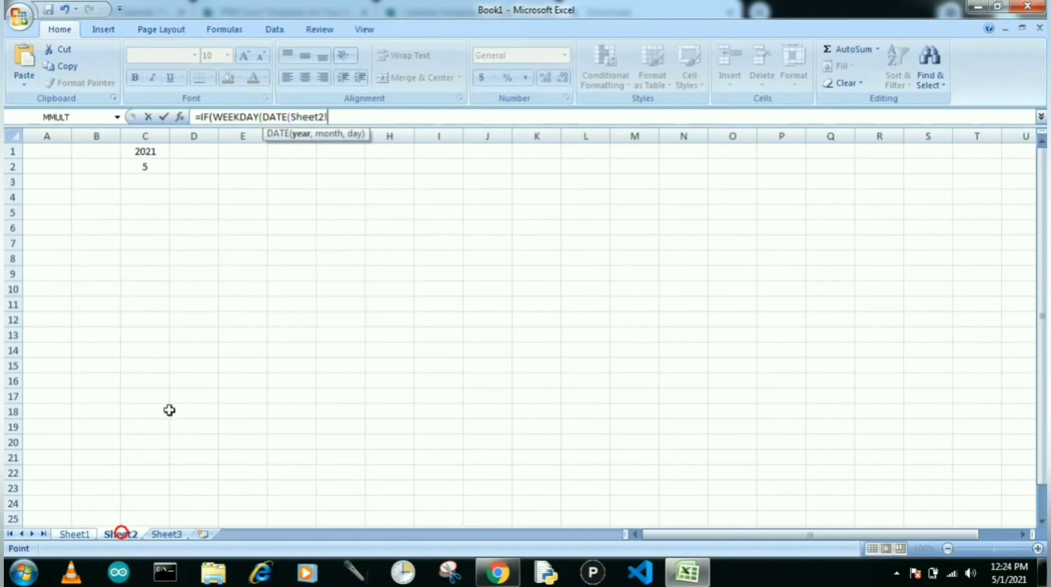
left_click(145, 152)
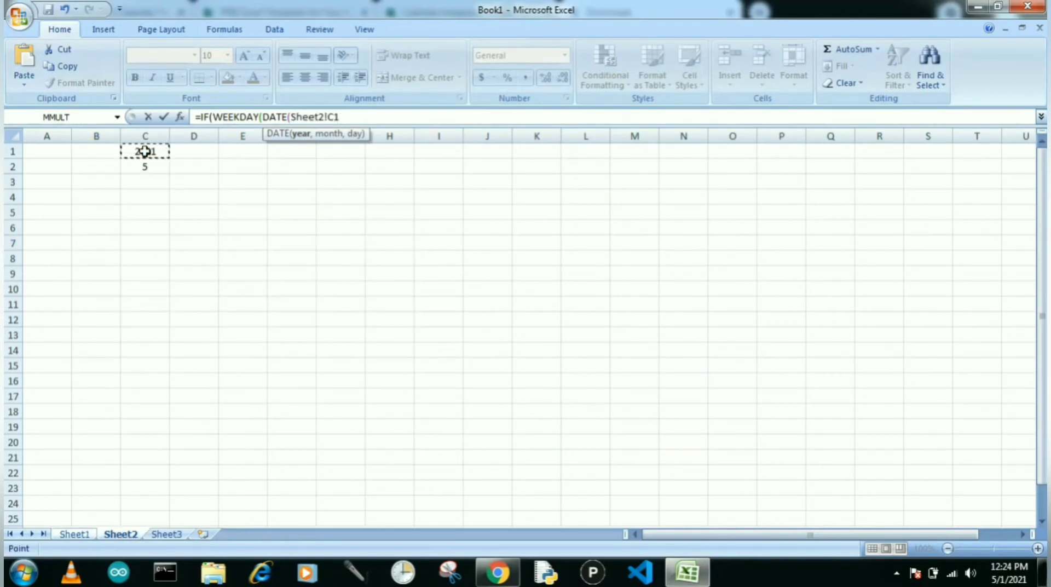
type(",")
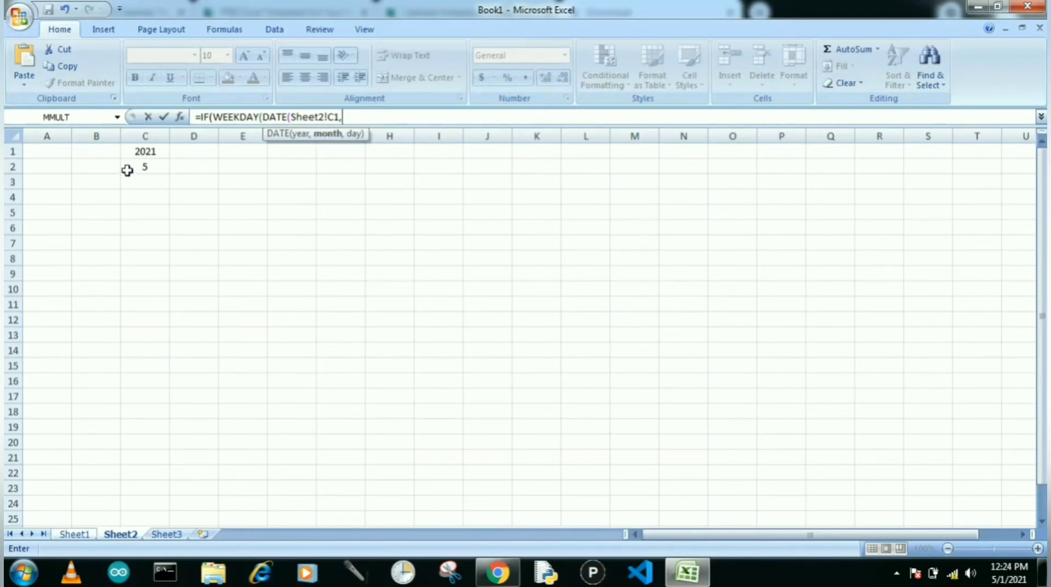
left_click(135, 167)
type(",")
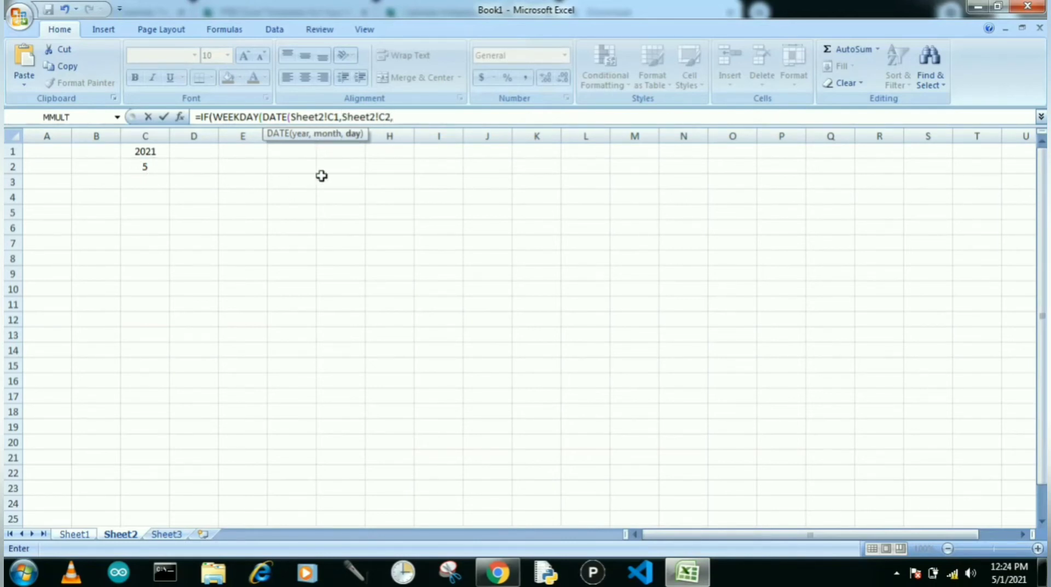
type("1)")
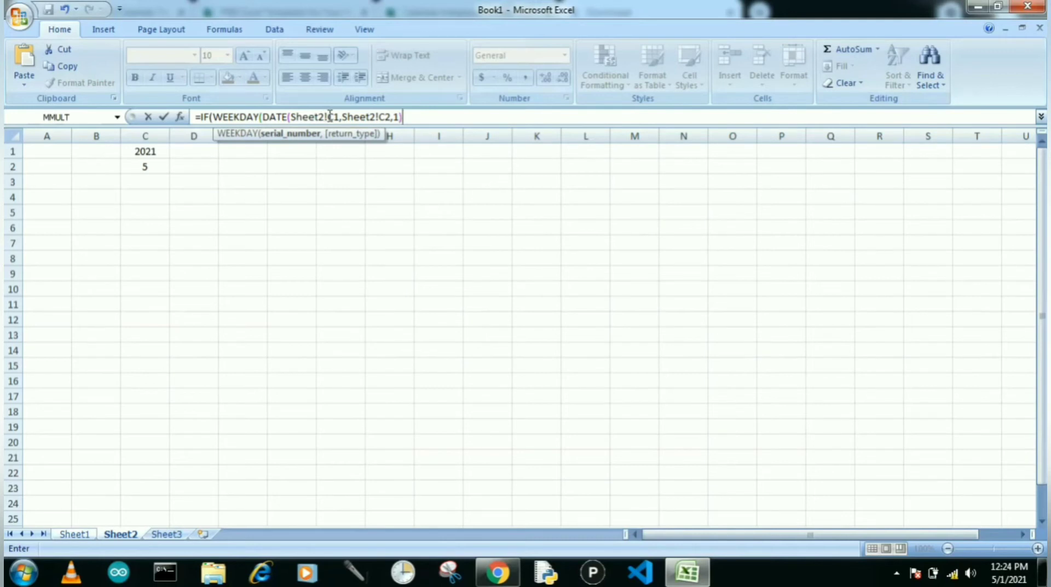
Make both cell references in the DATE function absolute, as Sheet2!$C$1 and Sheet2!$C$2.
left_click(329, 116)
type("$")
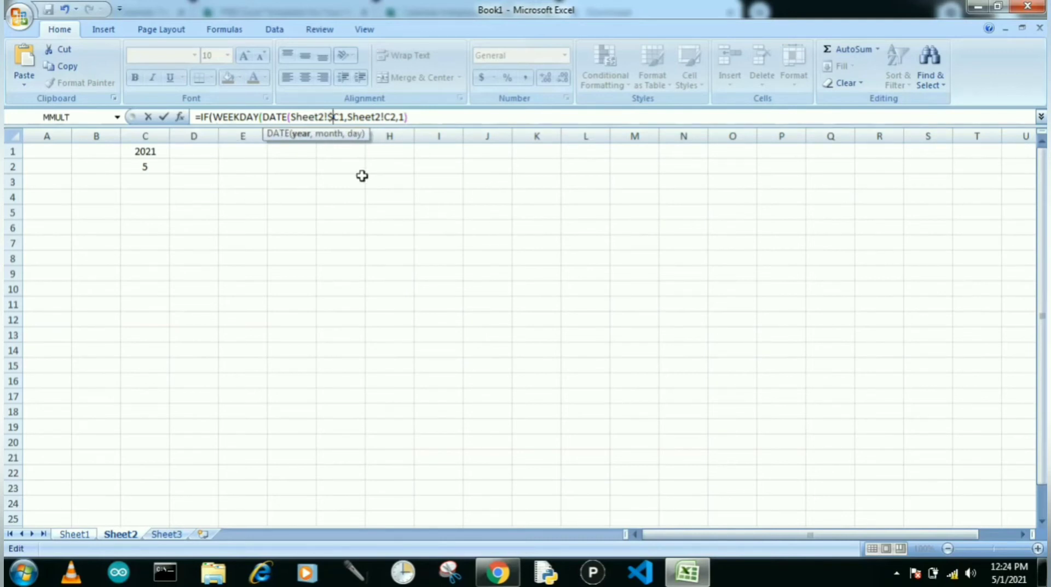
left_click(342, 117)
type("$")
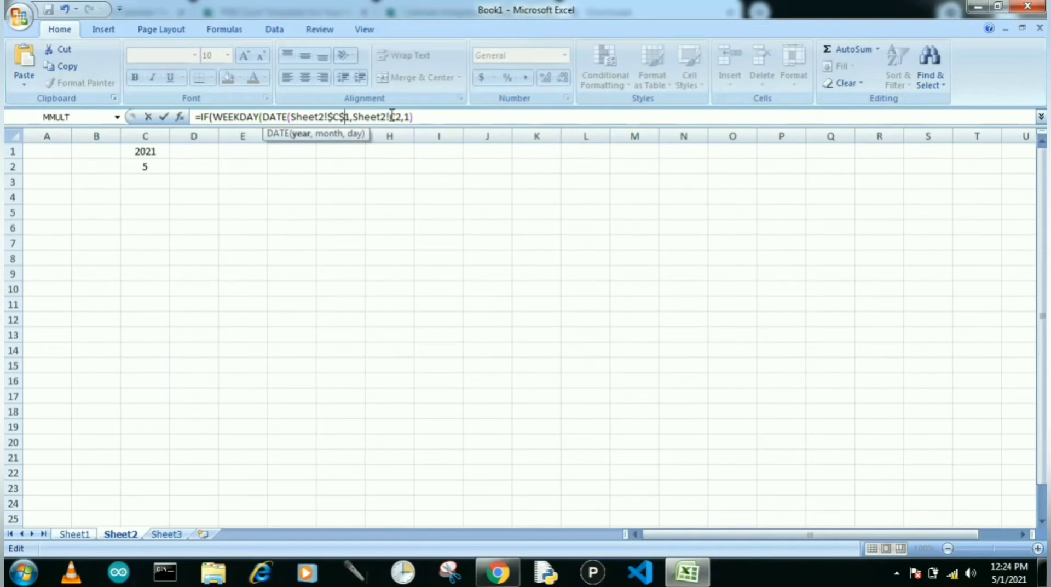
left_click(388, 117)
type("$")
left_click(401, 117)
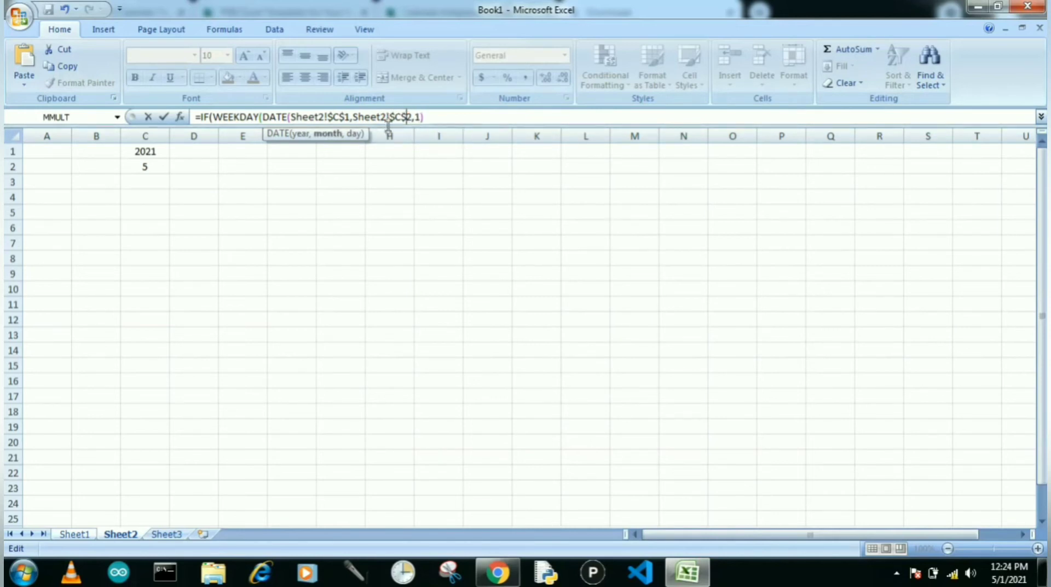
type("$")
left_click(431, 117)
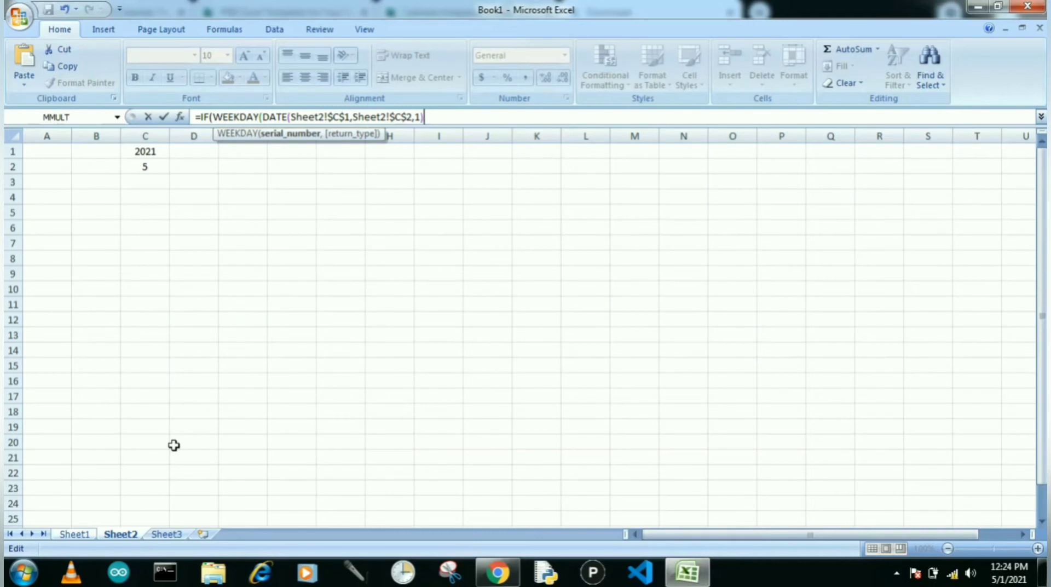
Give WEEKDAY the return type 2, close it, and compare it for equality with a COLUMNS function.
type(",")
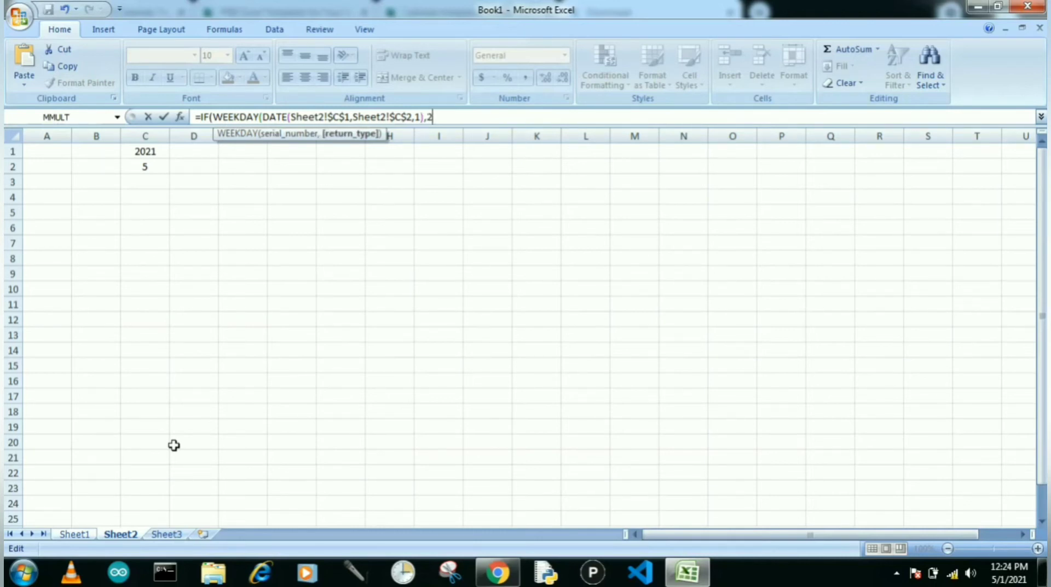
type("2)=")
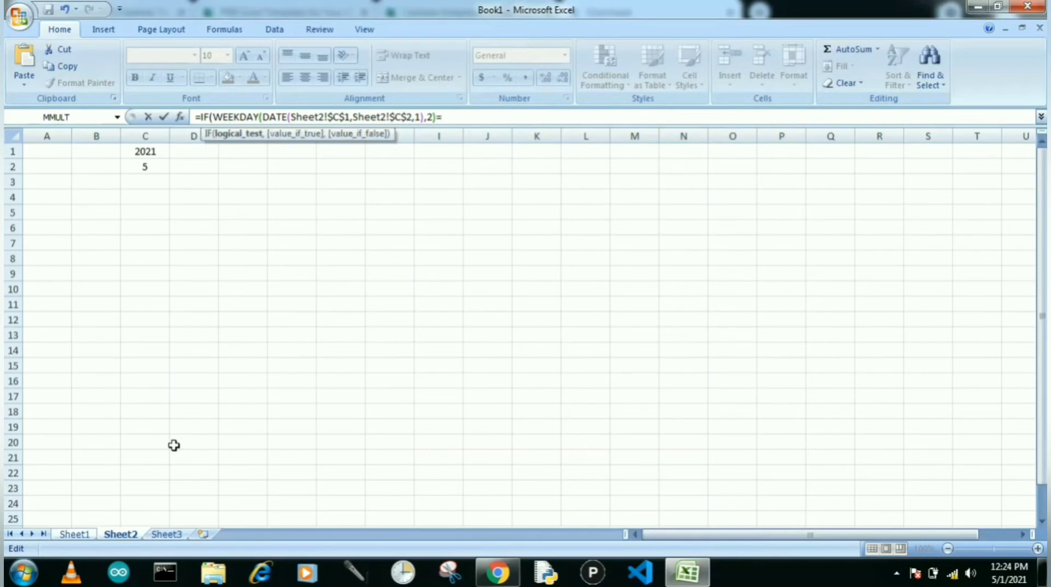
type("COUL")
key("BackSpace")
key("BackSpace")
key("BackSpace")
key("BackSpace")
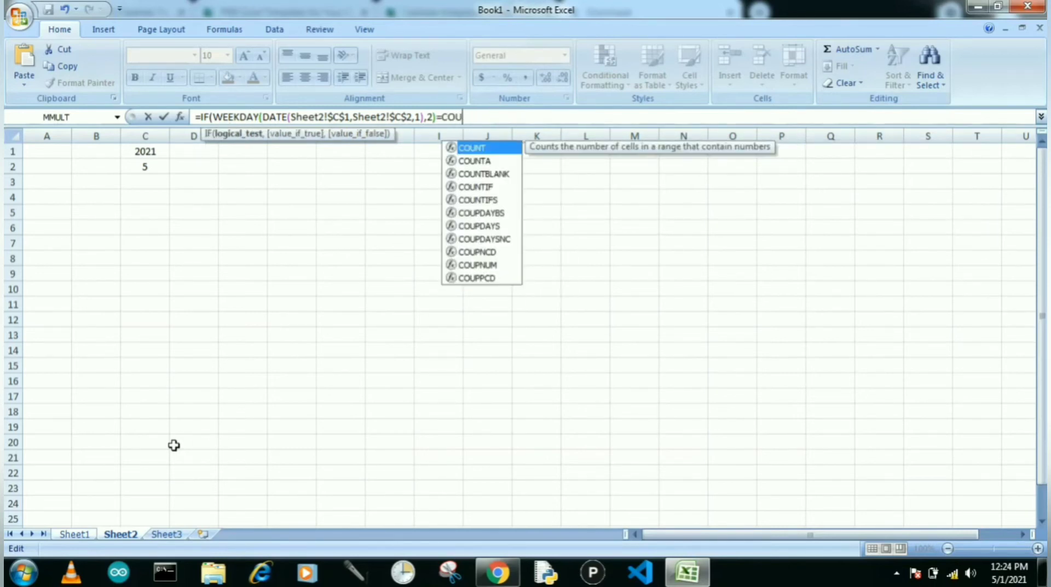
type("LUMN")
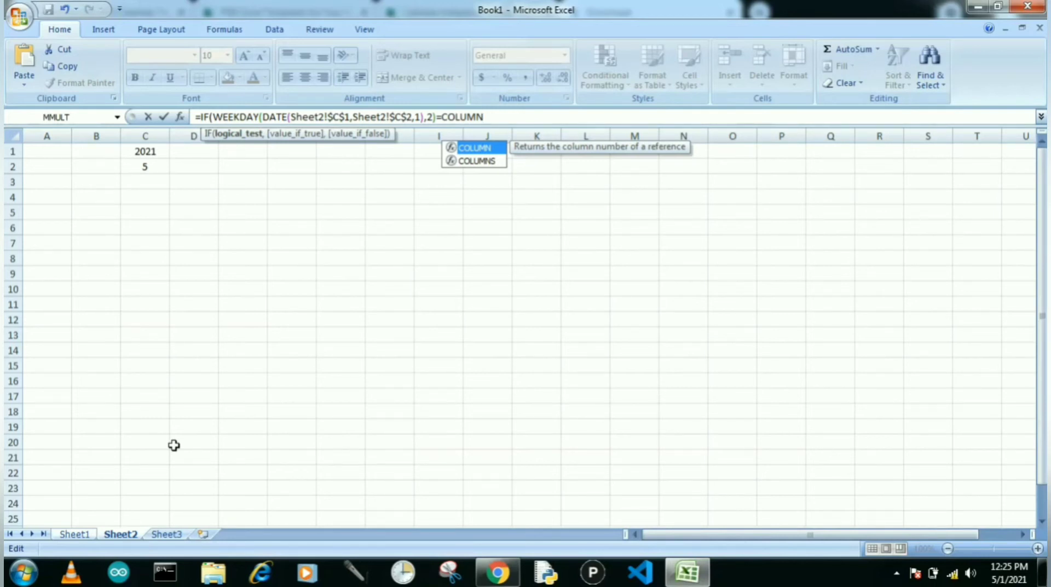
type("S")
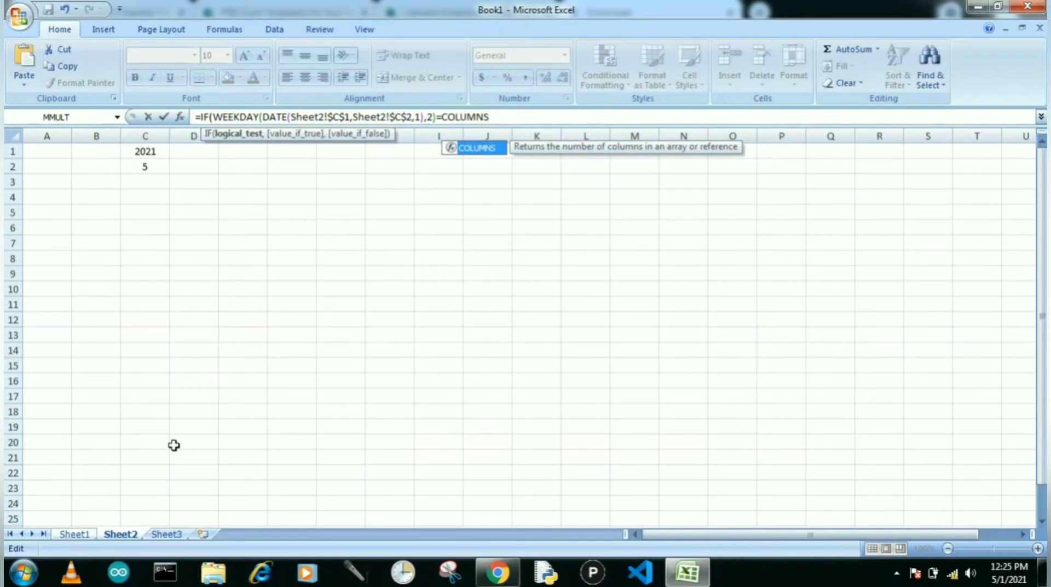
type("(")
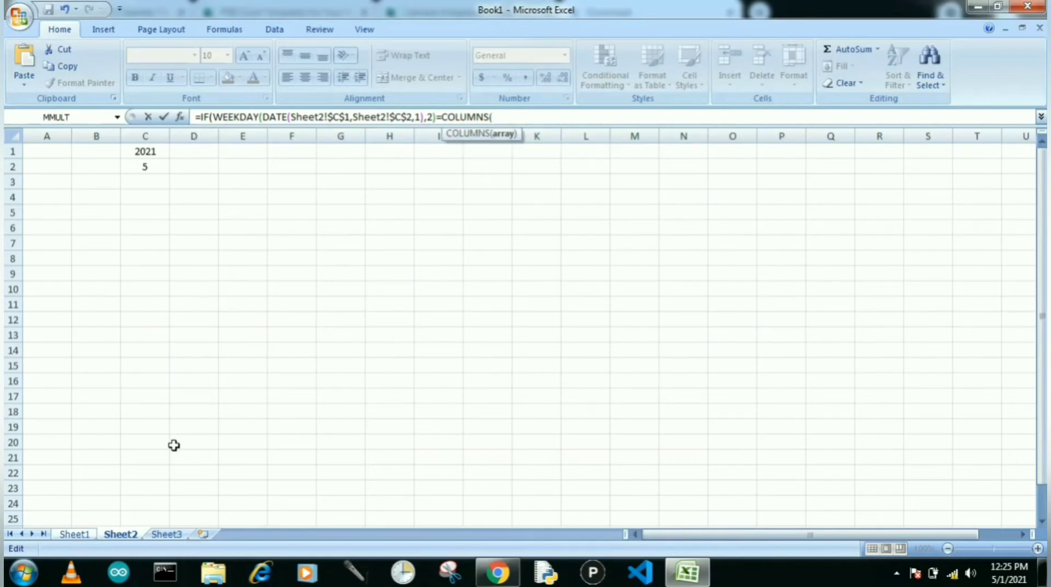
Return to Sheet1 and enter the range B7:B7 in the COLUMNS function, without a sheet name prefix.
left_click(73, 535)
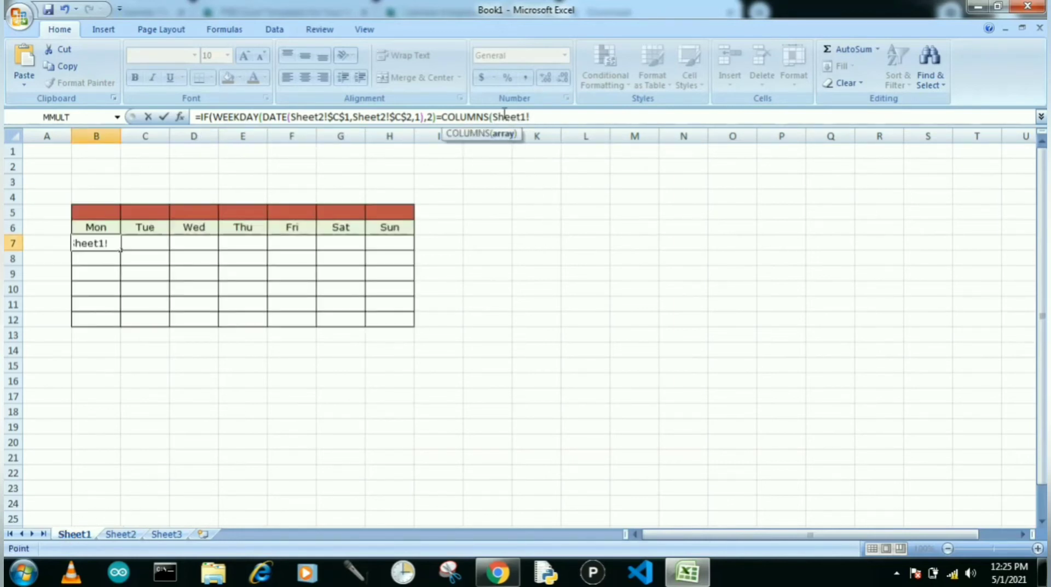
key("BackSpace")
key("BackSpace")
key("BackSpace")
key("BackSpace")
key("BackSpace")
key("BackSpace")
key("BackSpace")
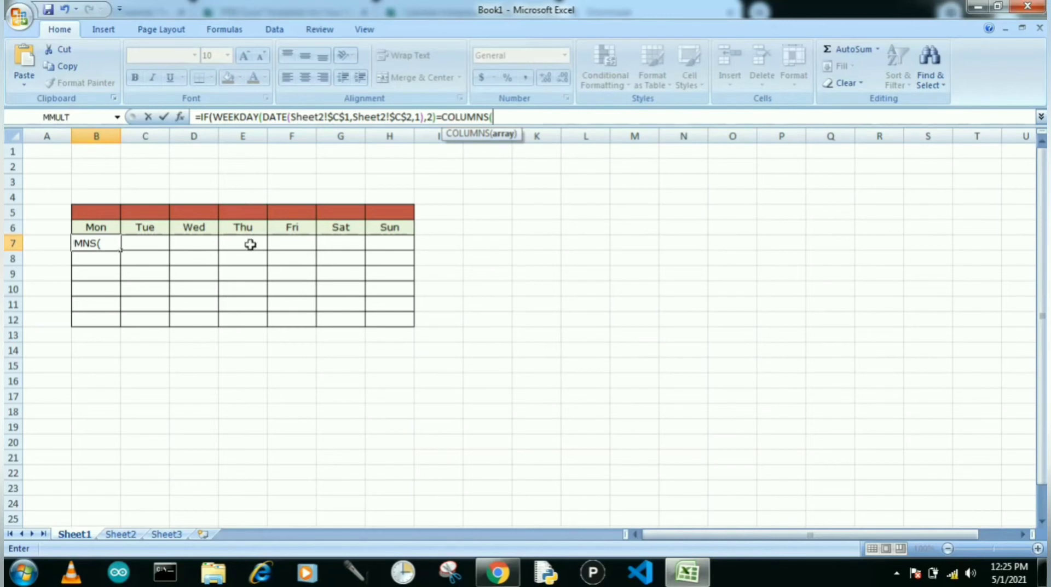
type("B")
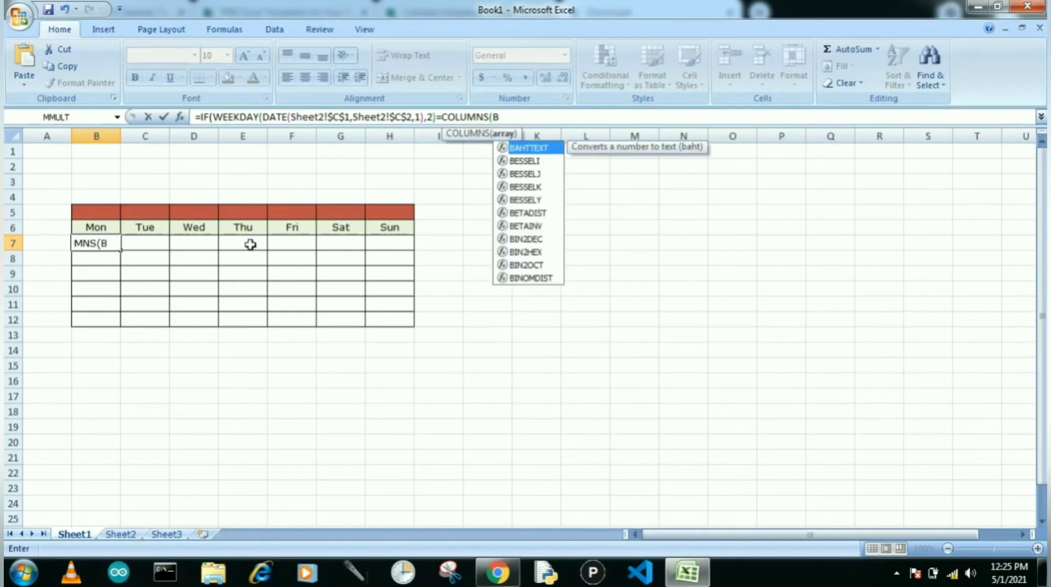
type("7")
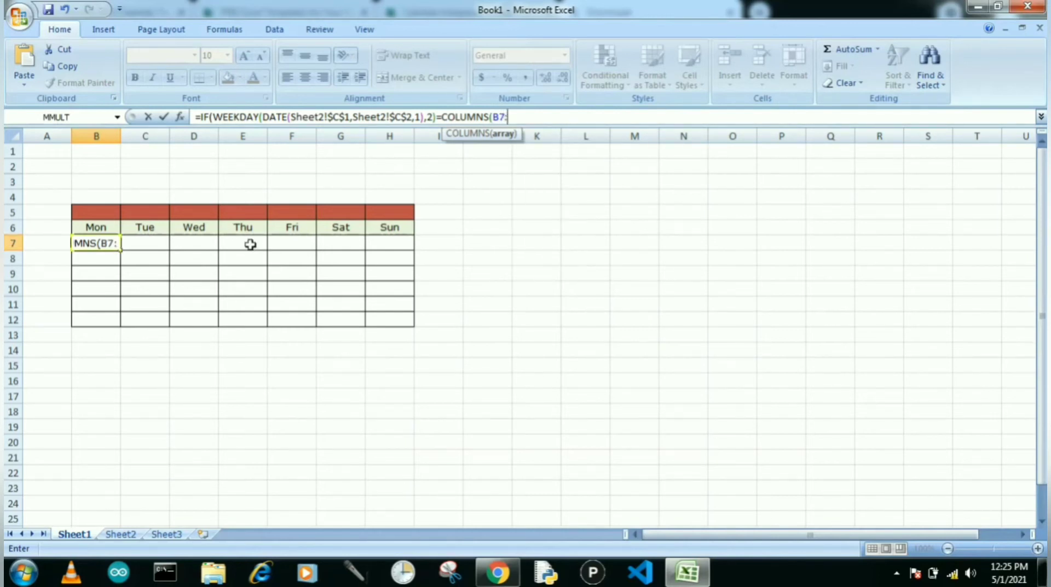
type(":B7")
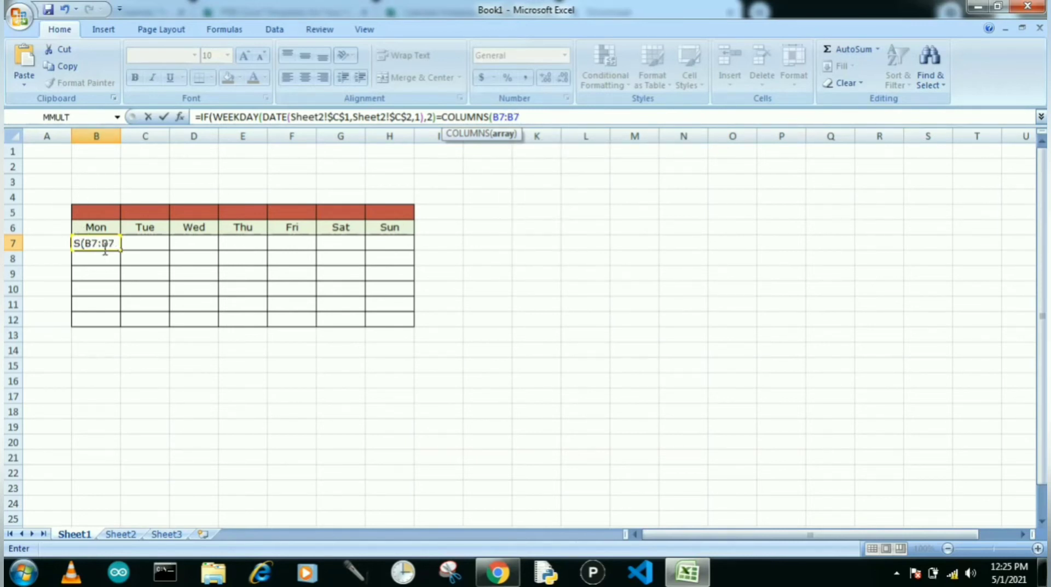
Make the first reference in the COLUMNS range absolute, as $B$7:B7, and close the function.
left_click(495, 117)
type("$")
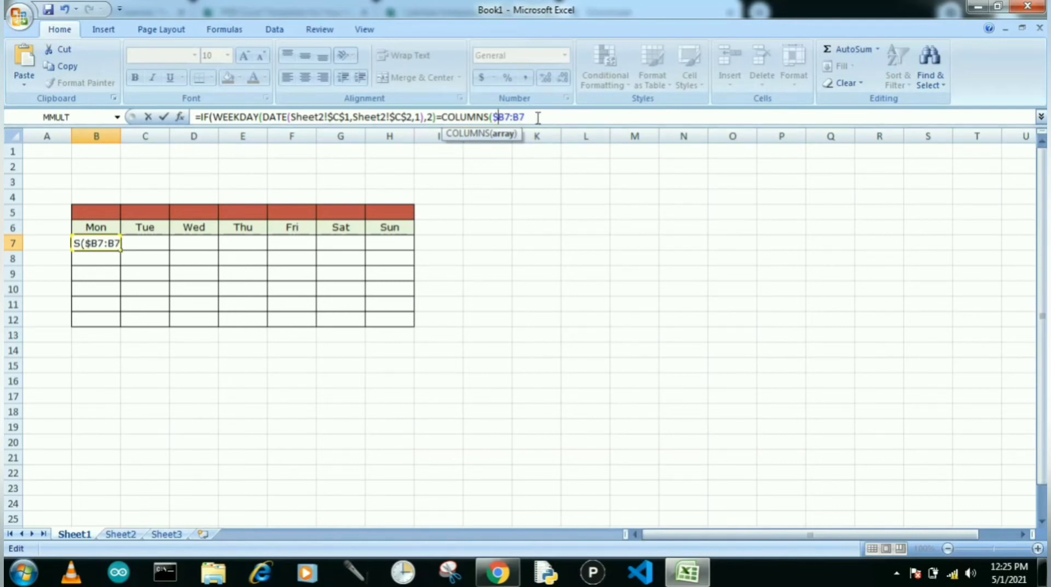
left_click(505, 116)
type("$")
left_click(545, 118)
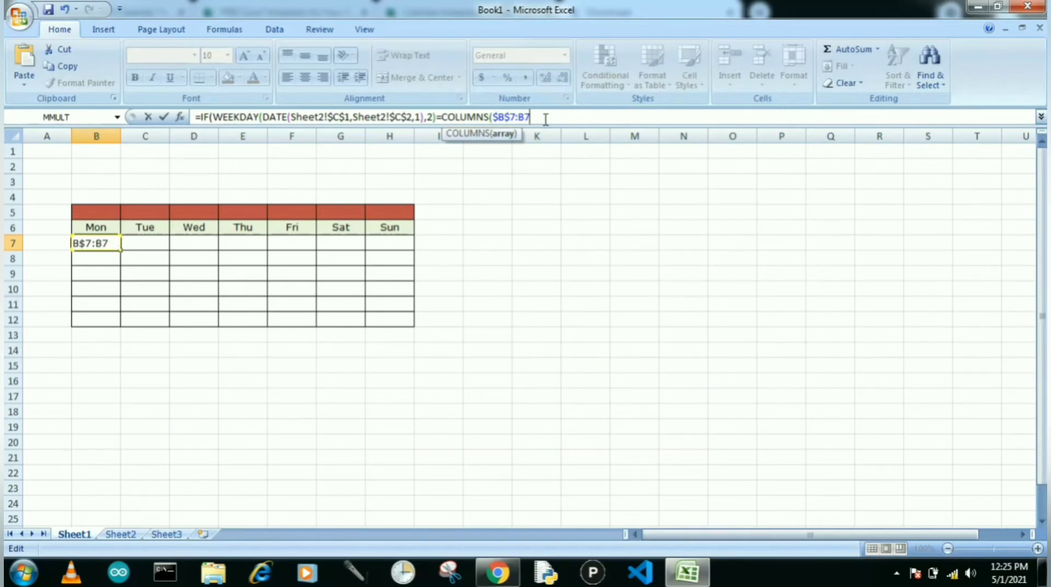
type(")")
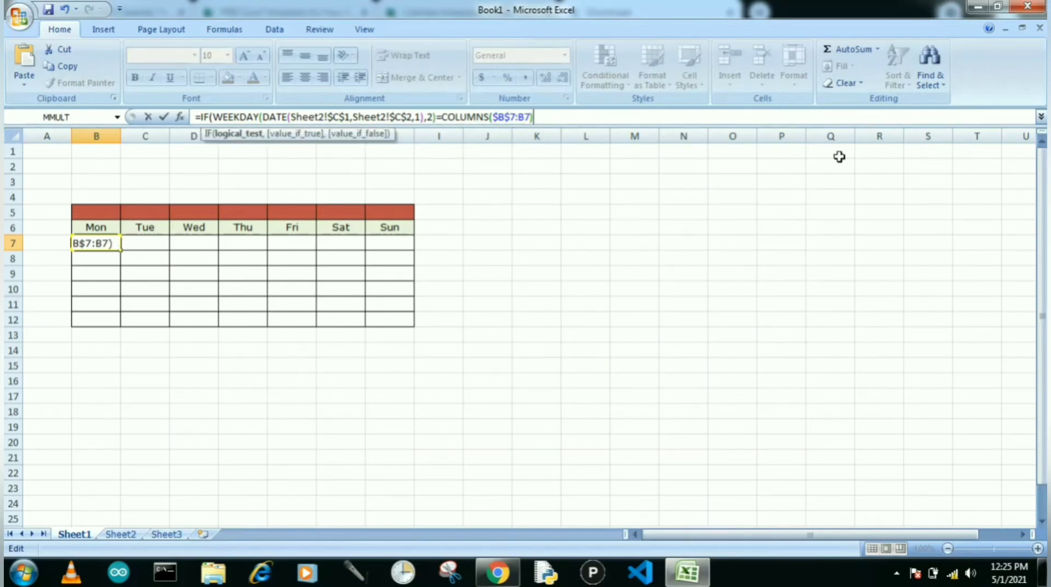
Set the IF's true value to 1 and nest a second IF that tests ISNUMBER(A7) as its false value.
type(",")
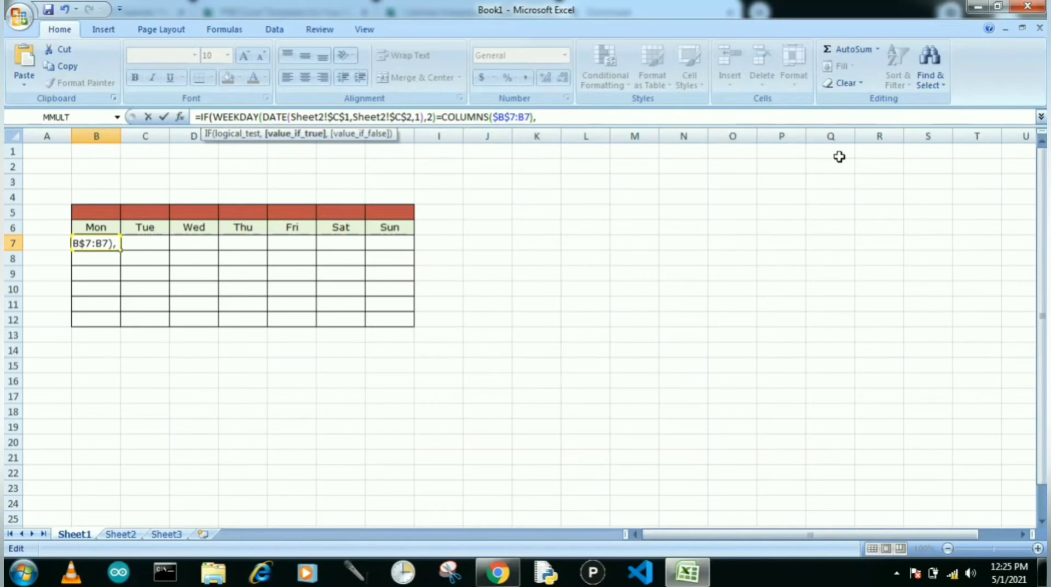
type("1,")
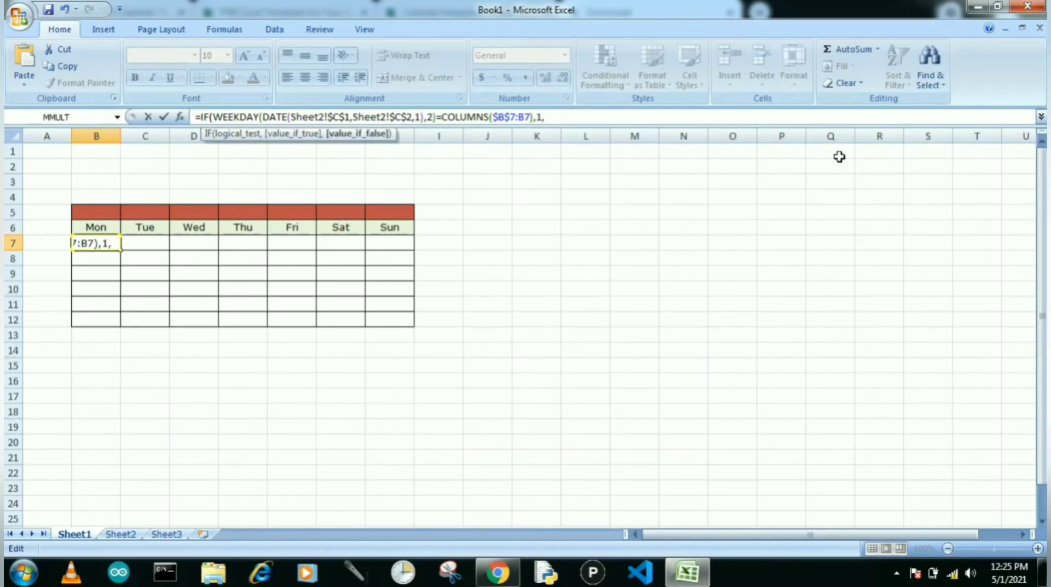
type("IF")
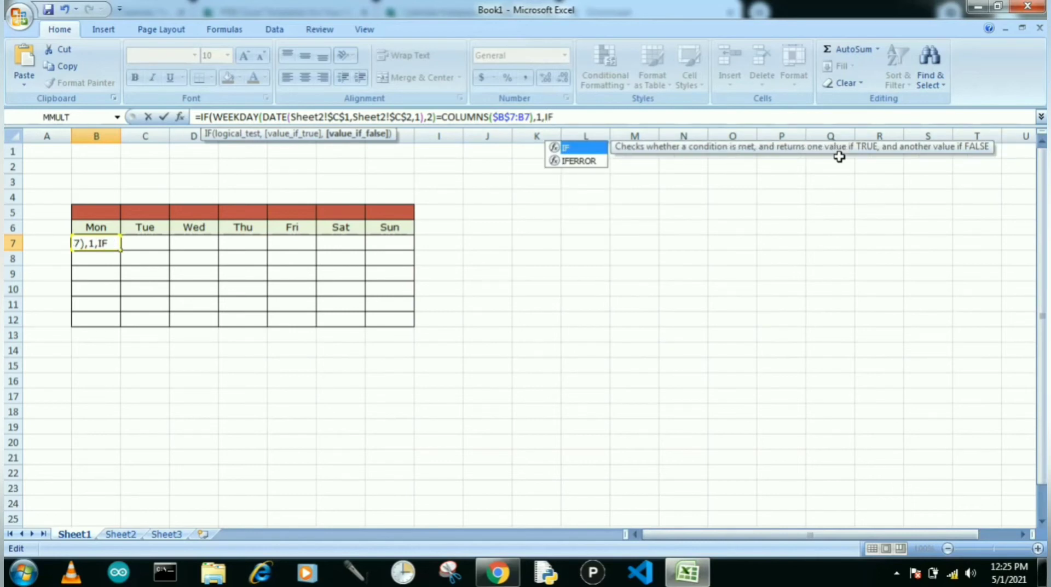
type("(")
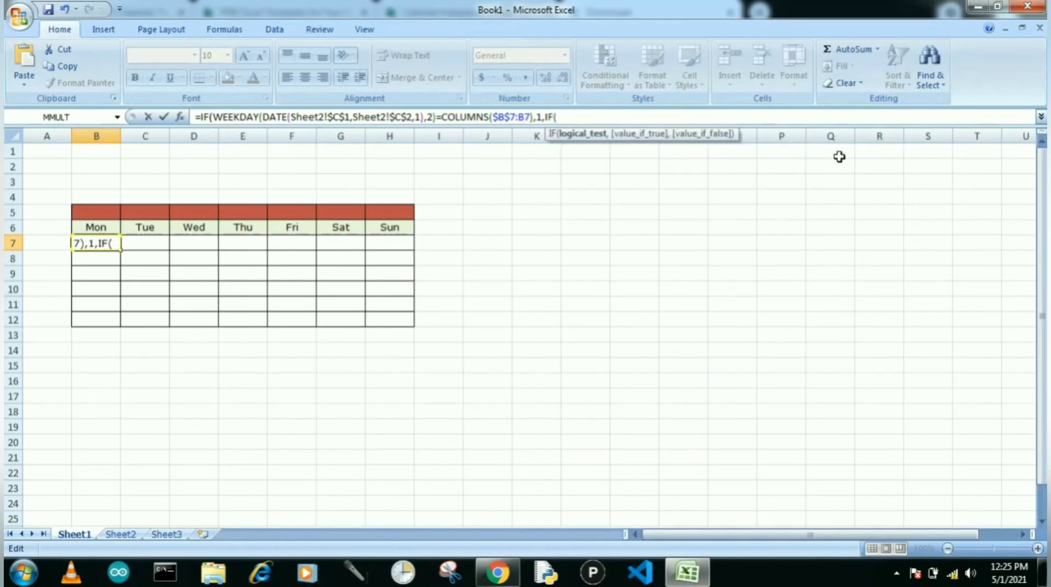
type("ISNUMBE")
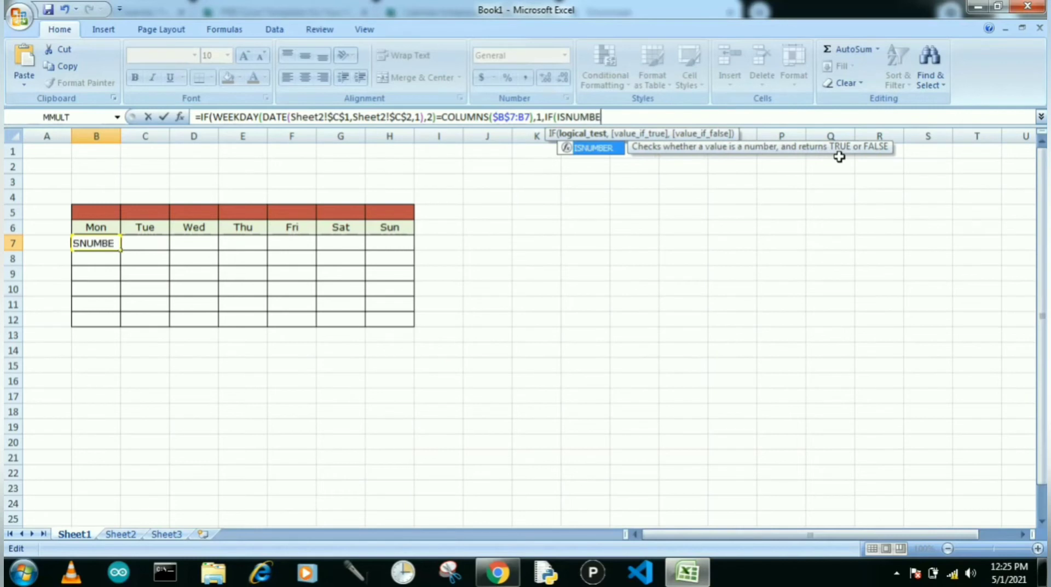
type("R(")
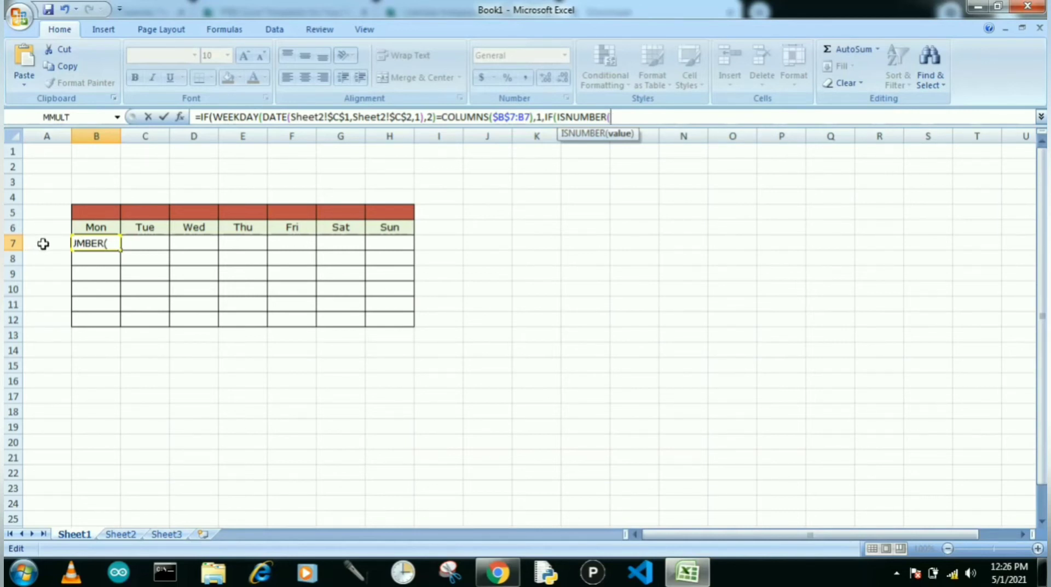
type("A7")
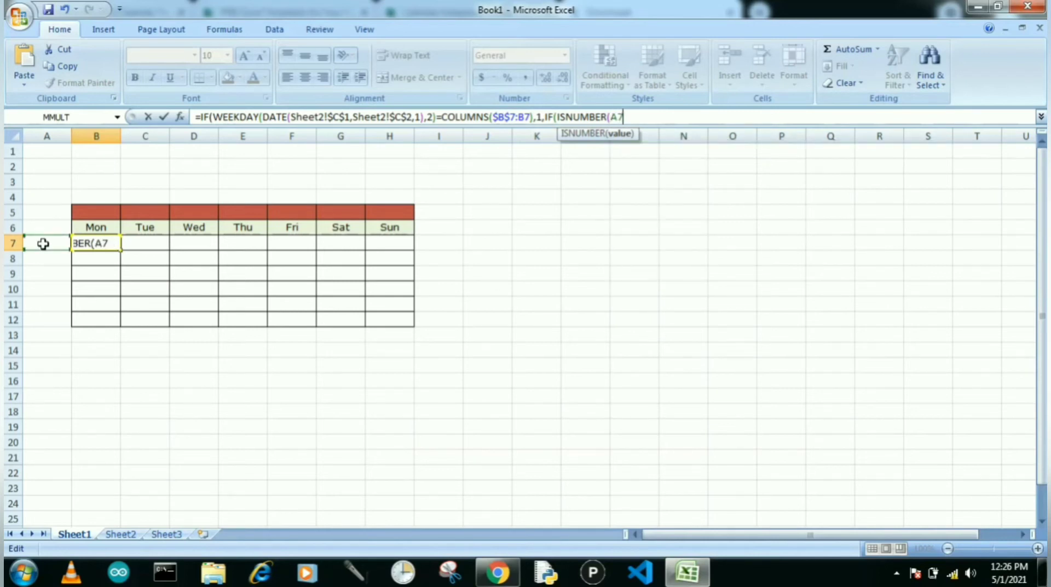
type(")")
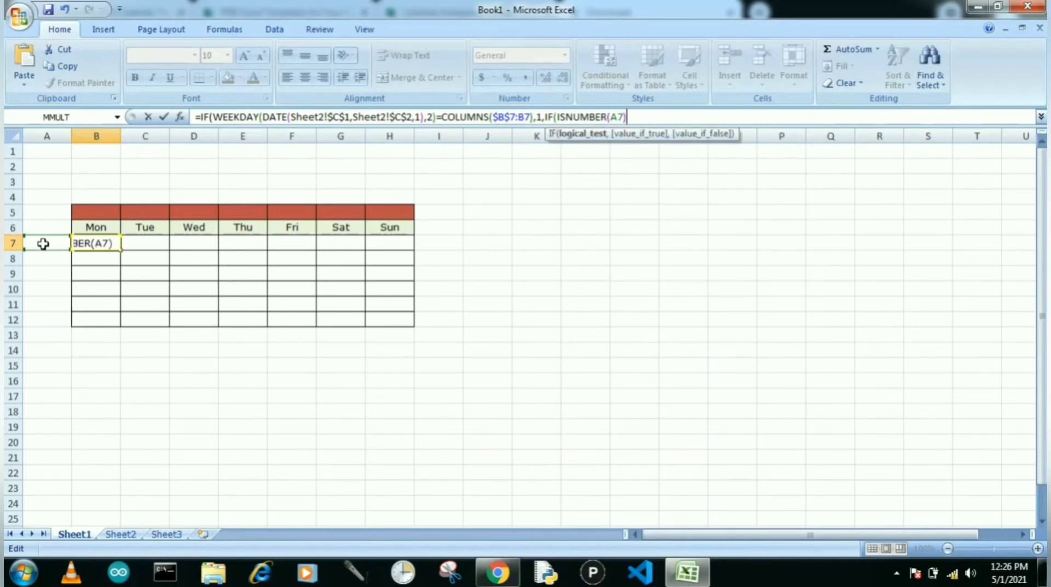
Complete the nested IF with A7+1 when true and an empty string "" when false, and commit the B7 formula.
type(",A")
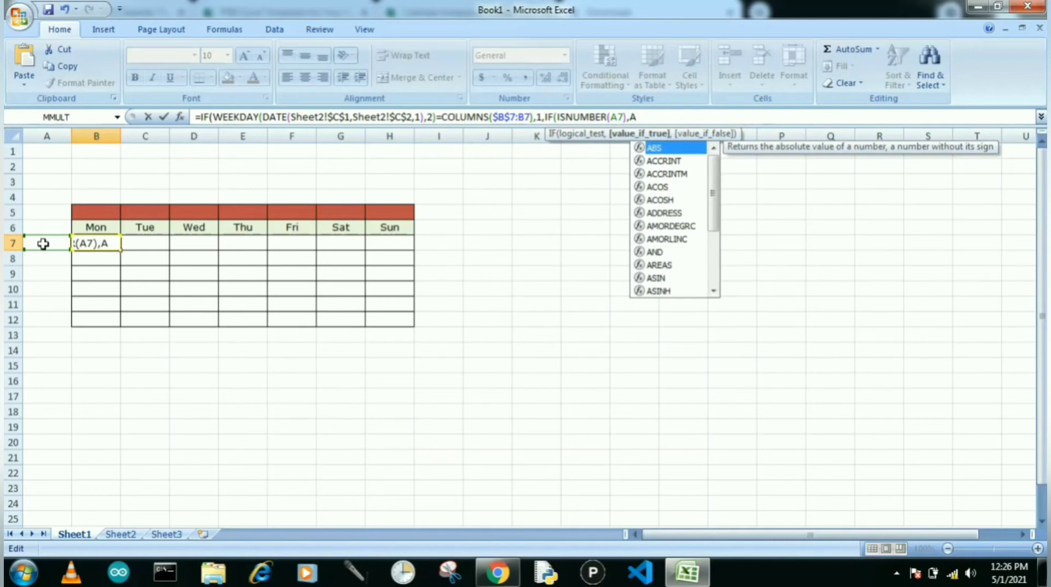
type("7+1")
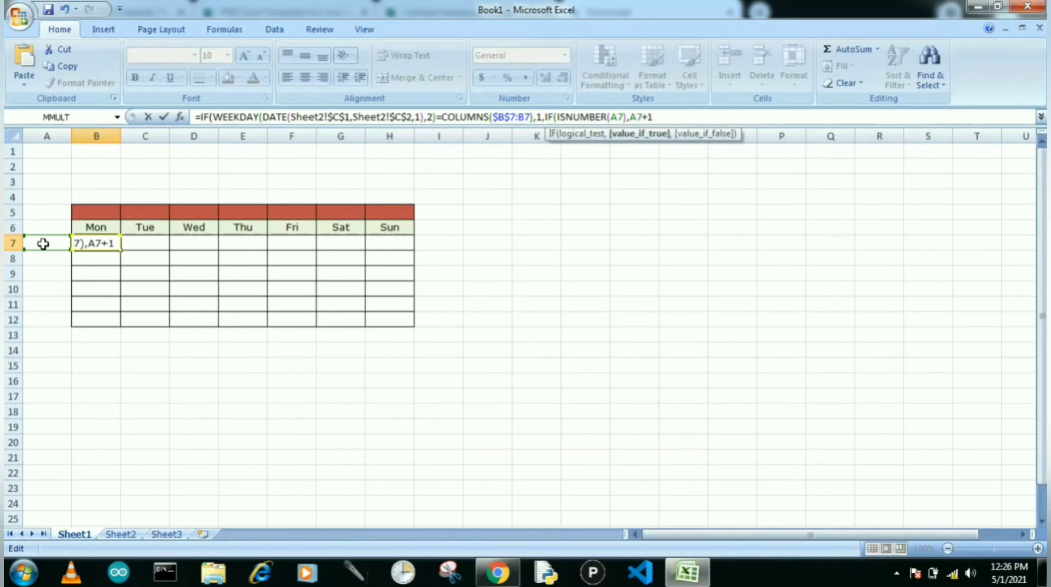
type(",")
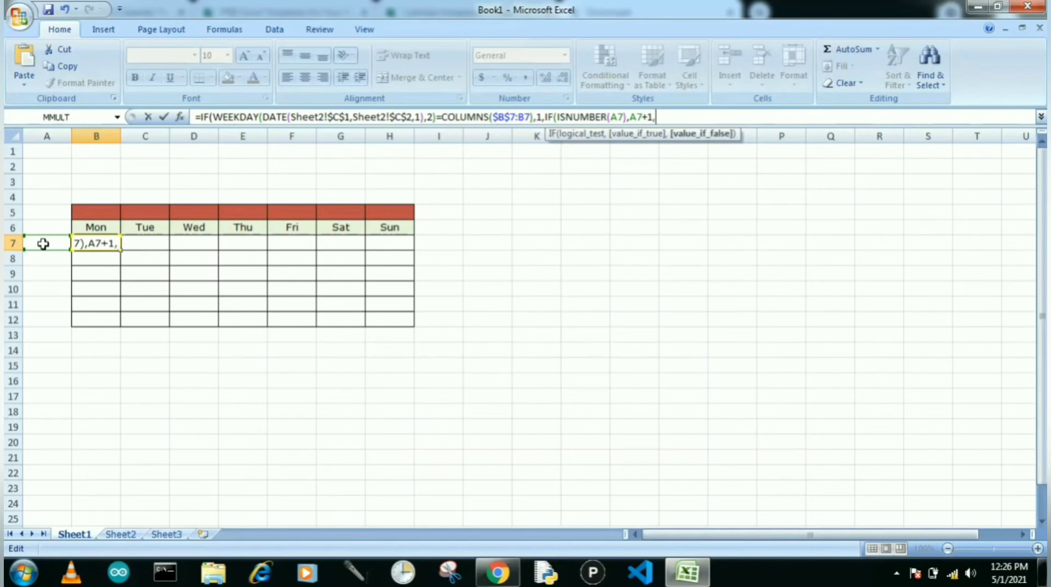
type("\"\"))")
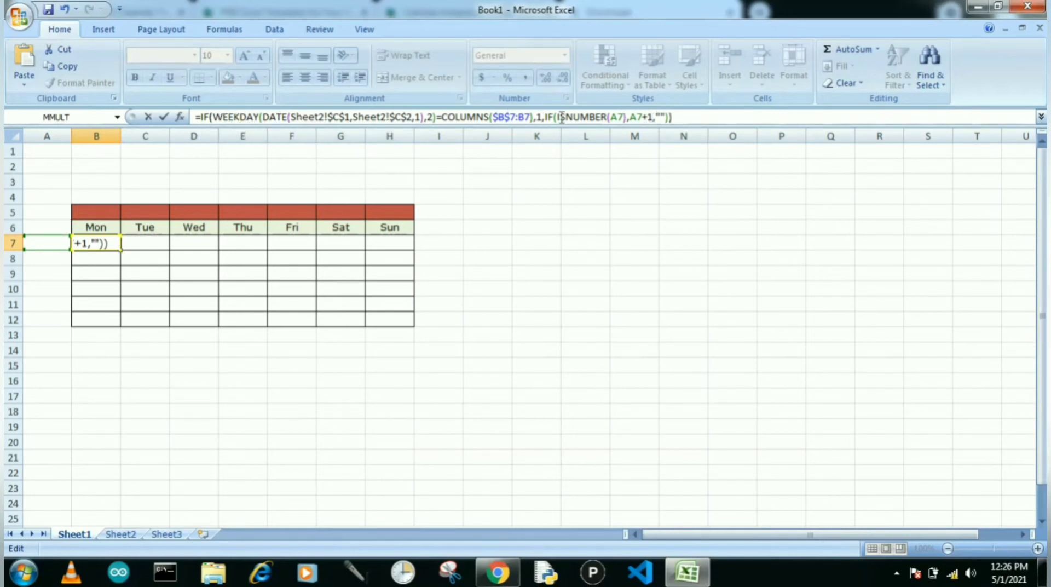
key("Return")
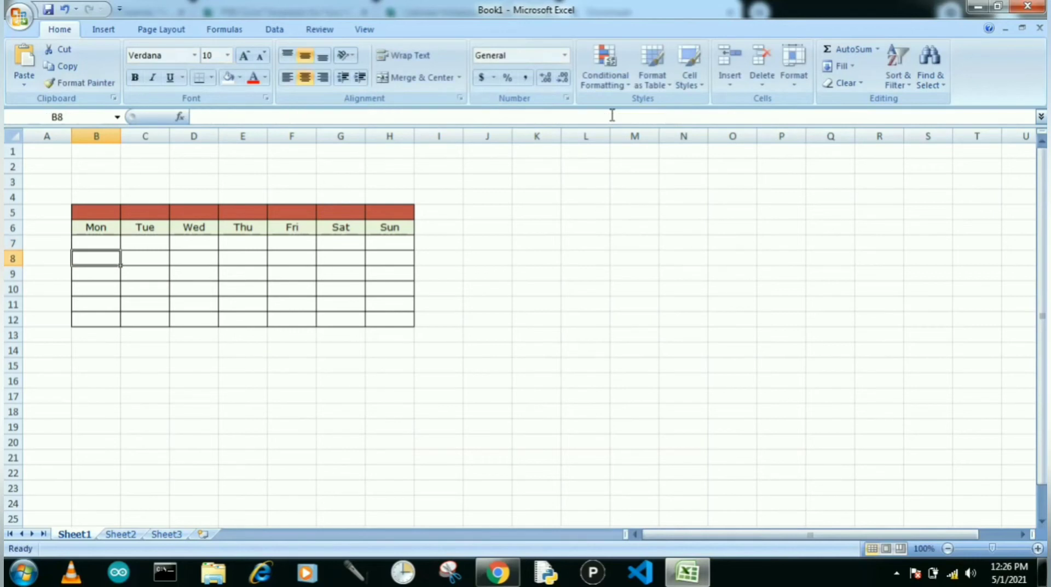
Fill the B7 formula across the first week row through H7 and inspect the copied formula in G7.
left_click(101, 246)
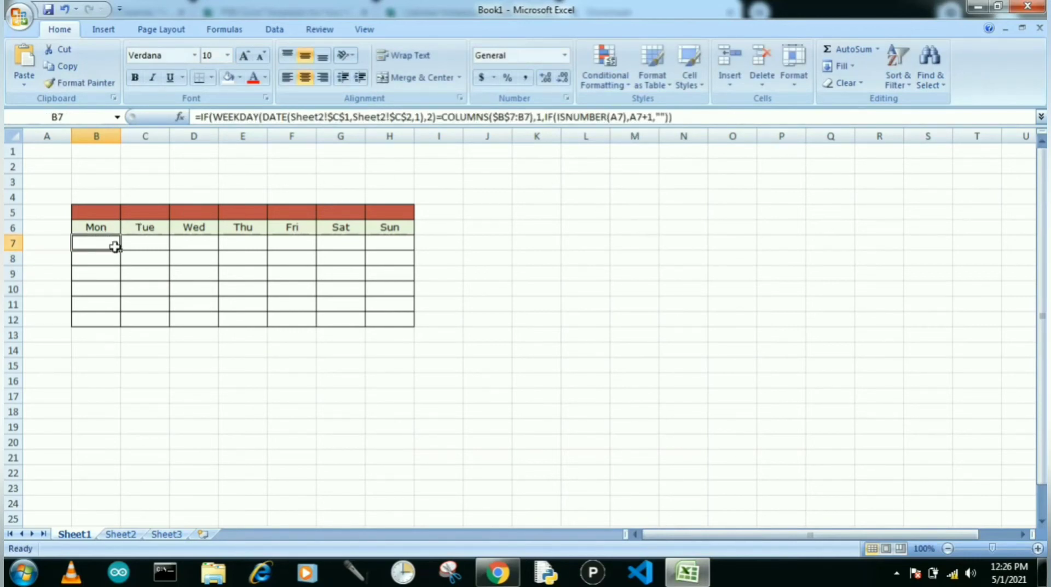
left_click_drag(120, 251, 397, 252)
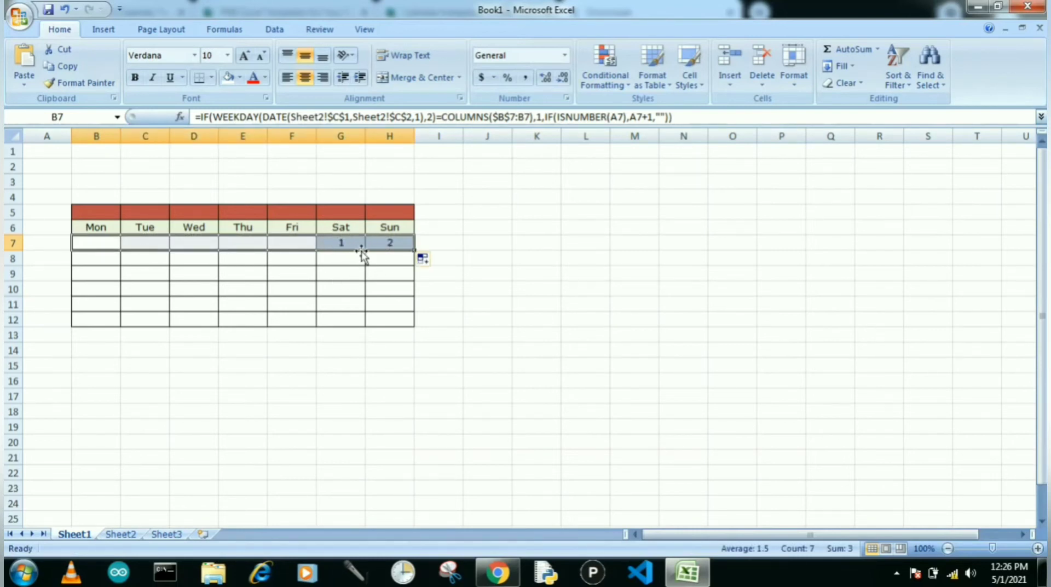
left_click(352, 260)
left_click(342, 240)
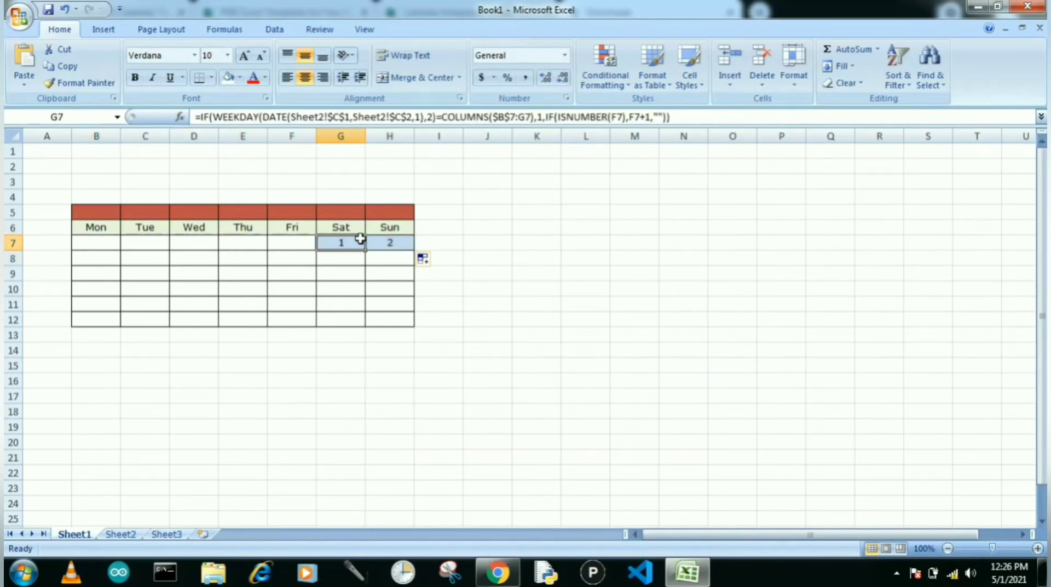
Start an IF formula in B8 whose test compares H7 with a day number, as =IF(H7<DAY(DATE(.
left_click(92, 260)
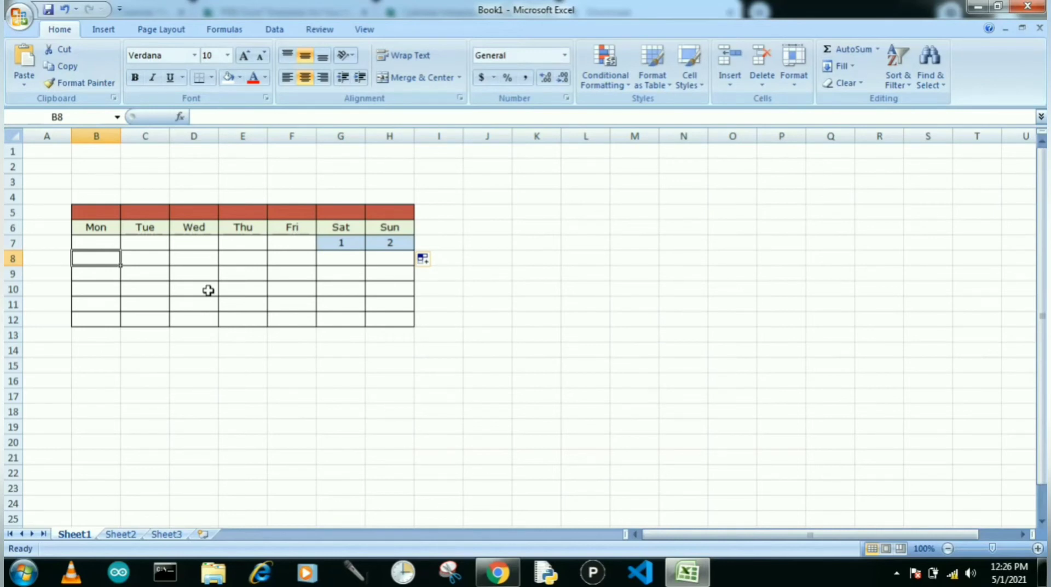
type("=")
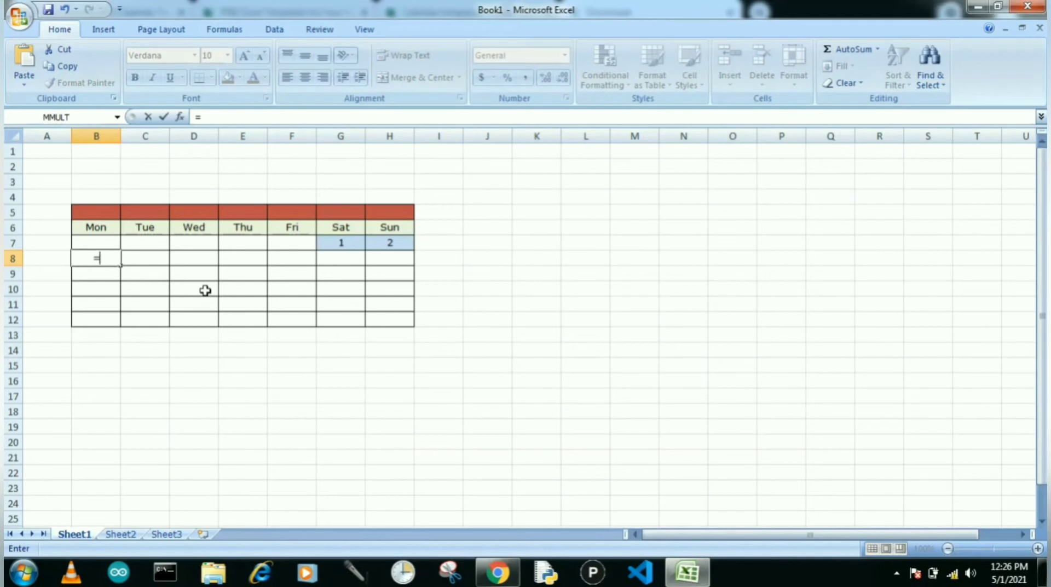
type("IF(")
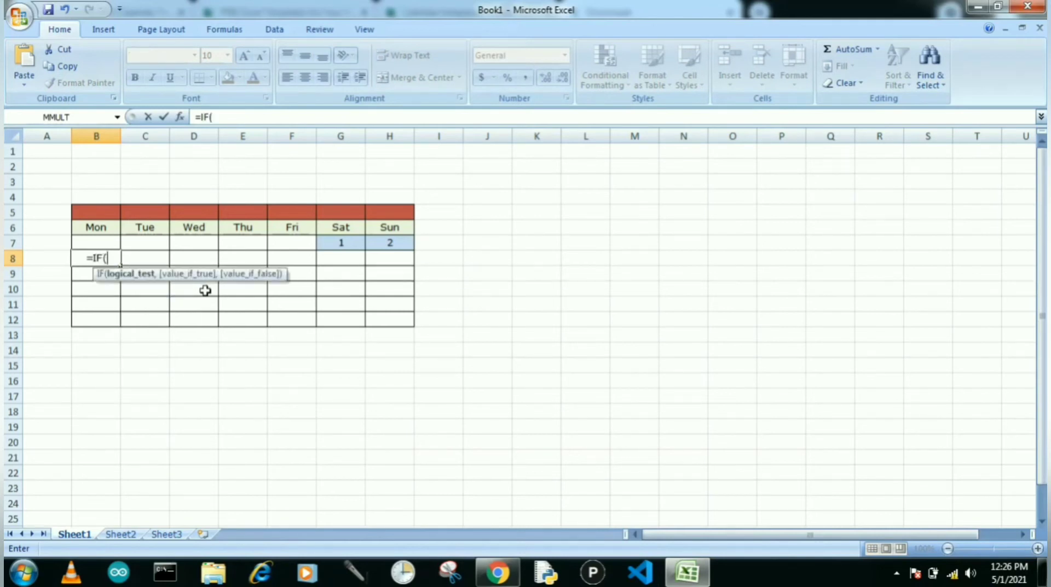
left_click(245, 118)
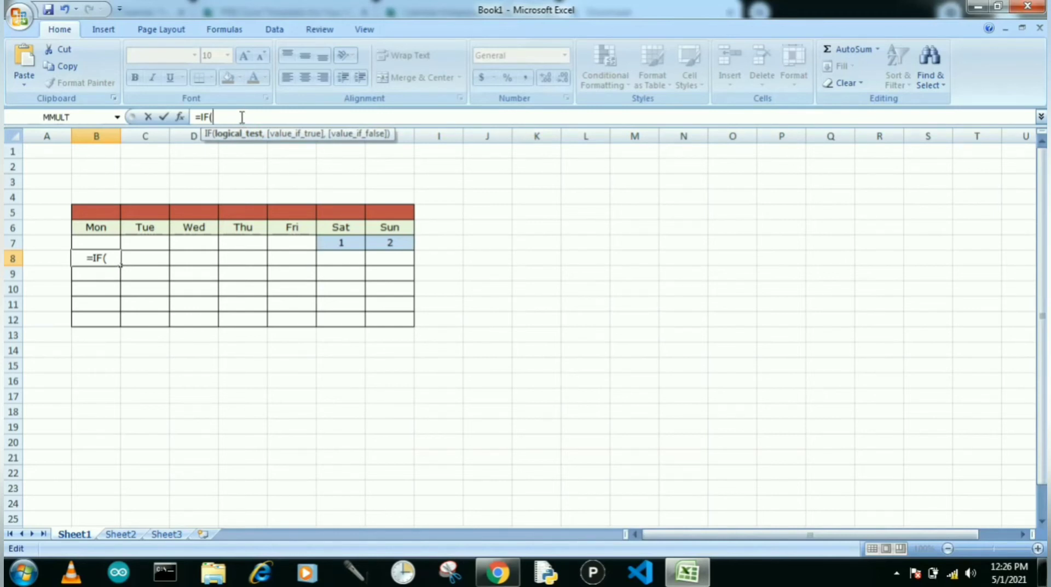
type("H7")
type("<DAY")
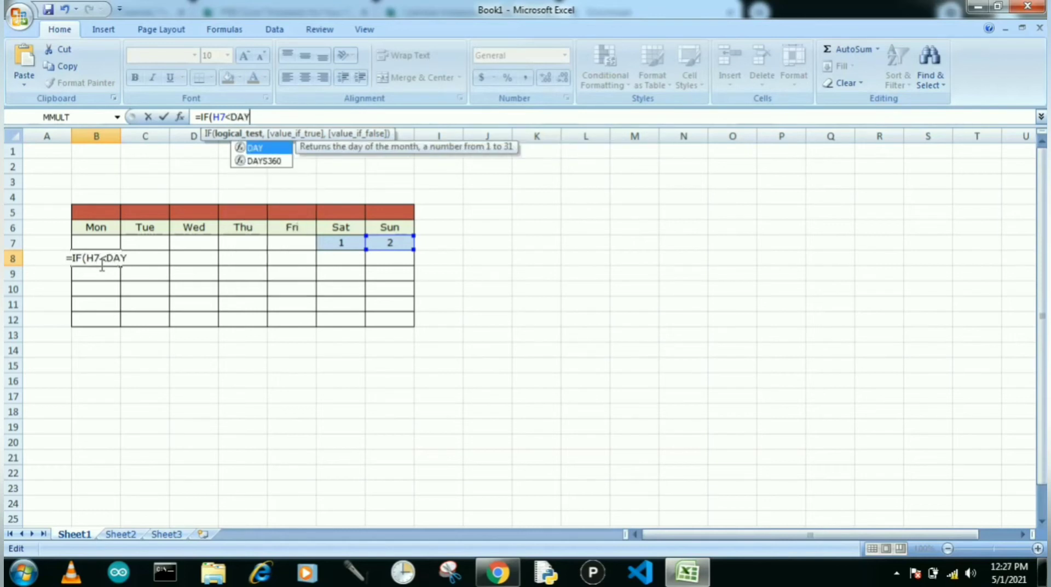
type("(DATE")
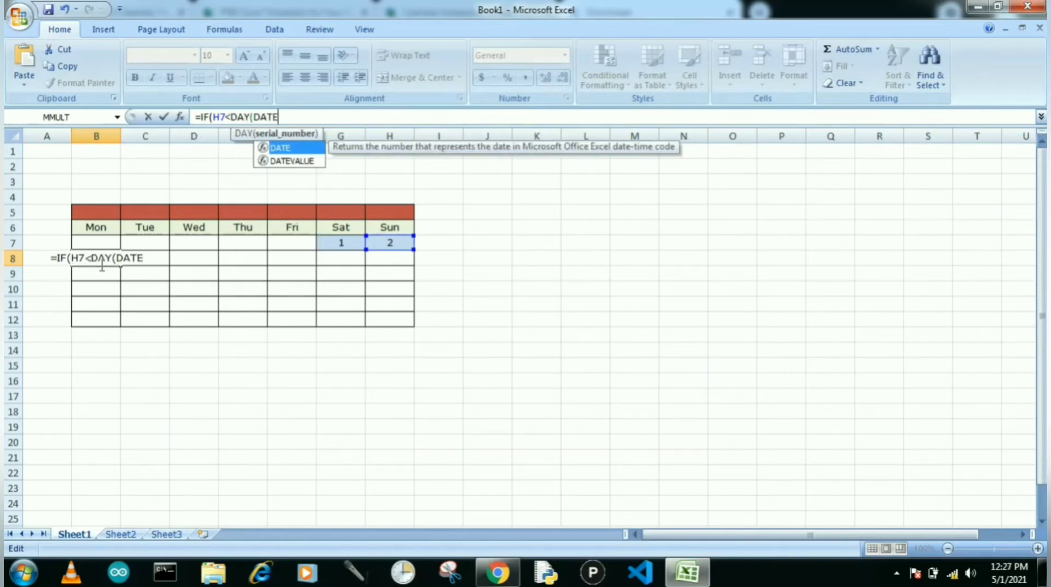
type("(")
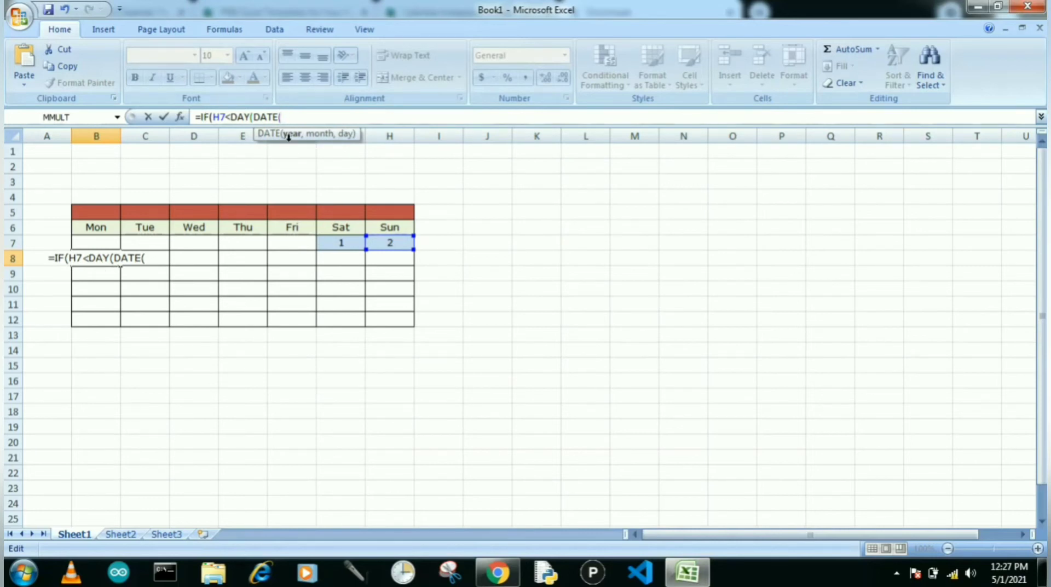
Complete the test's date with year Sheet2!C1, month Sheet2!C2+1 and day 1, subtract 1, and close the DAY function.
left_click(112, 534)
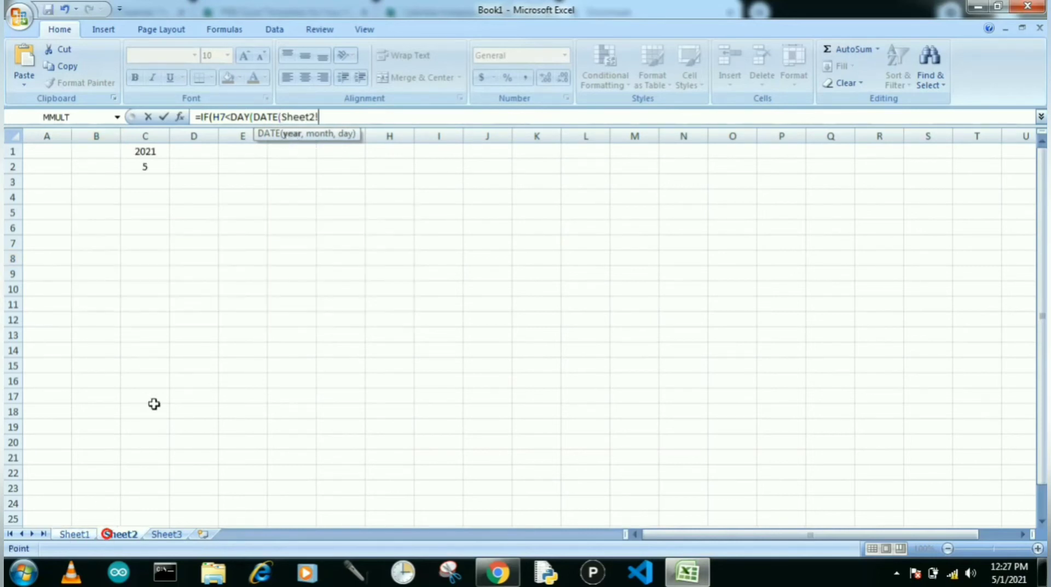
left_click(147, 154)
type(",")
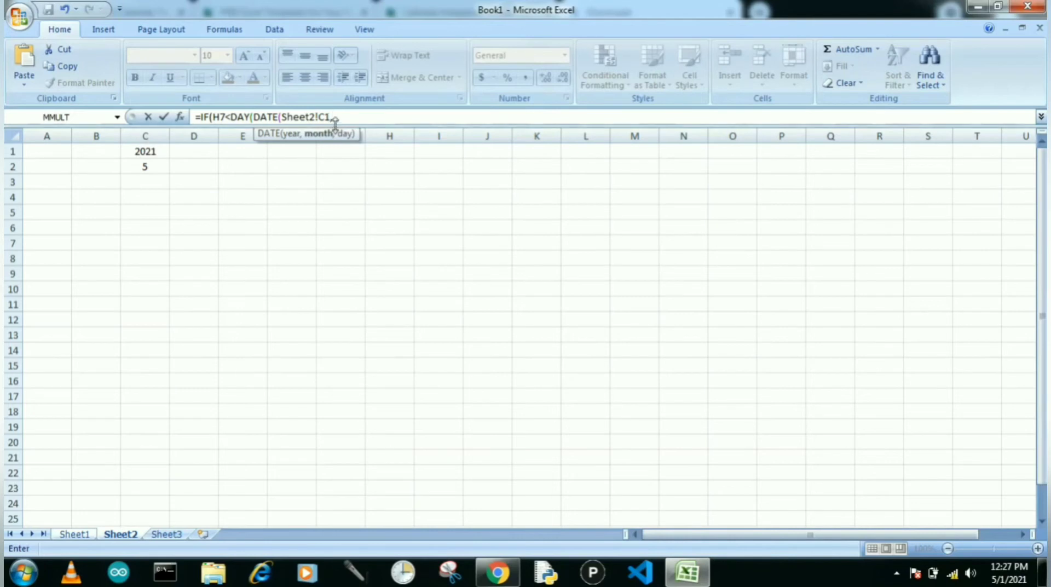
left_click(147, 168)
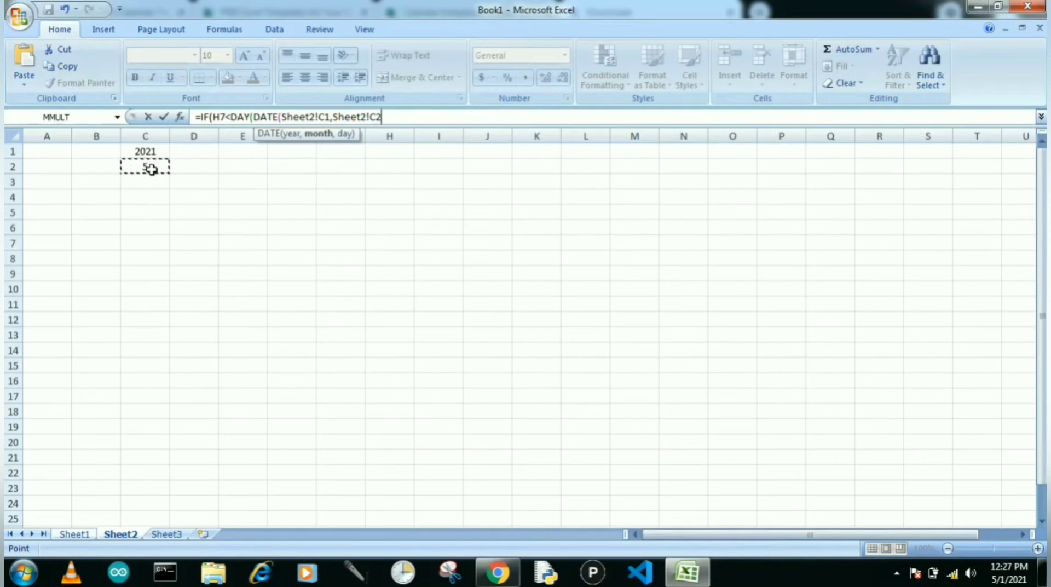
type("+1,")
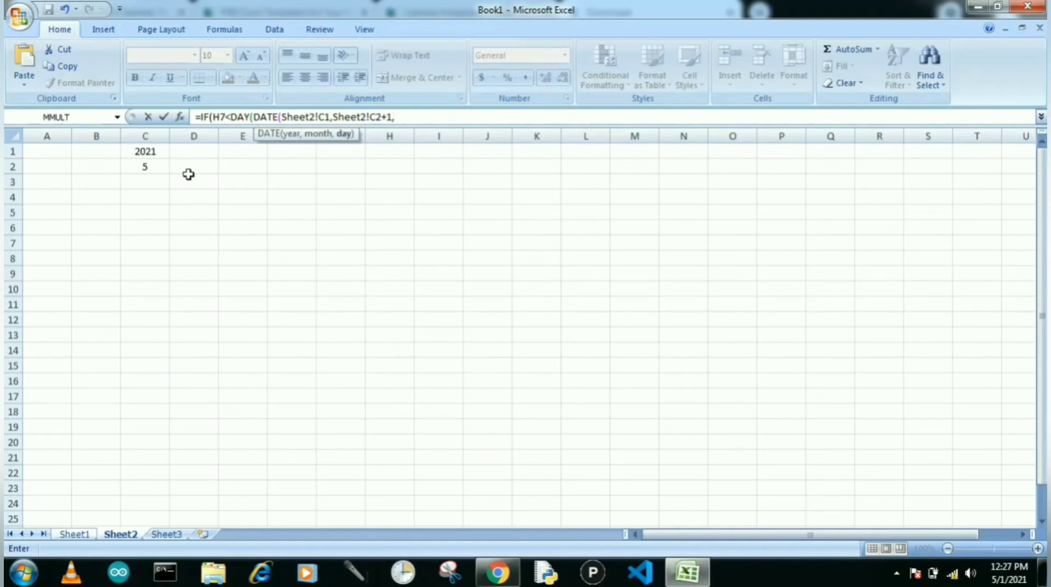
type("1)")
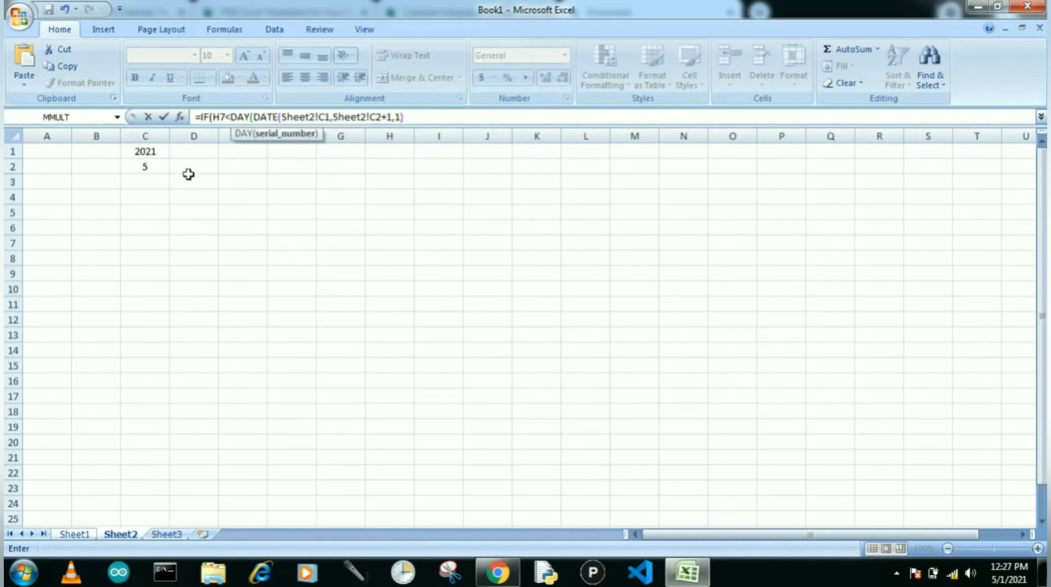
type("-1)")
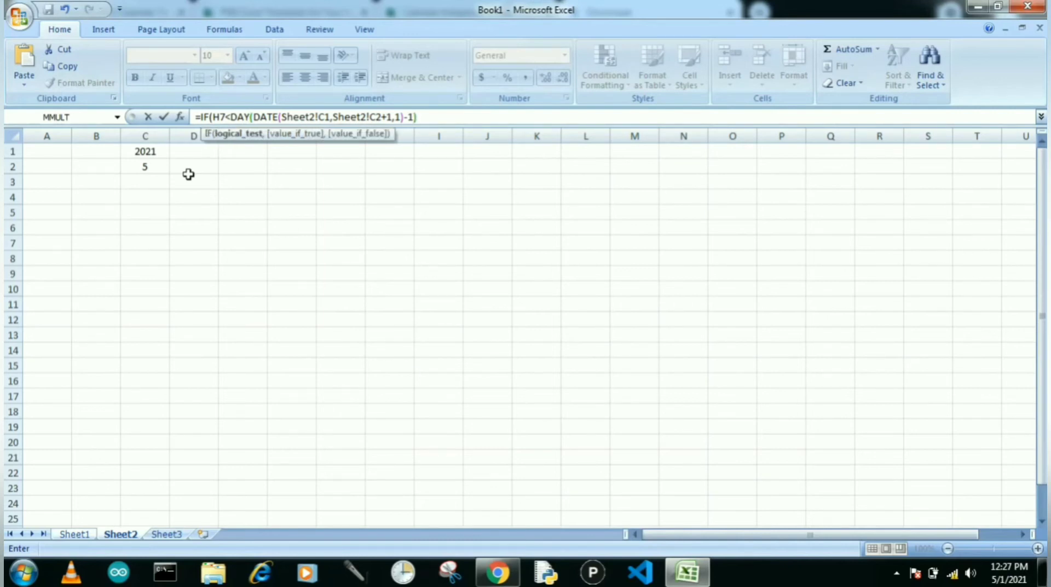
Move on to the IF's true value, return to Sheet1, and remove the stray Sheet1! reference from the formula.
type(",")
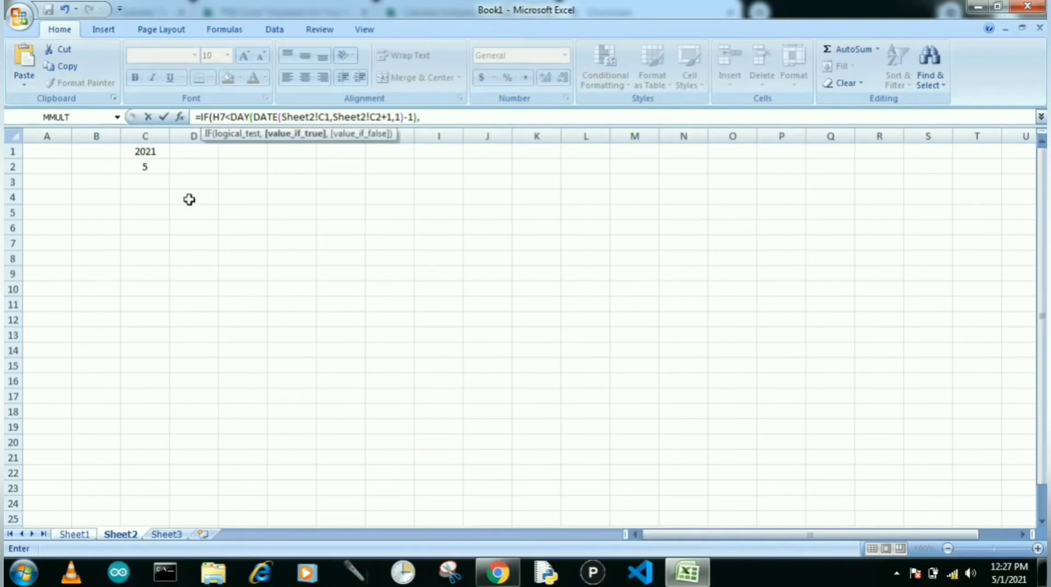
left_click(72, 536)
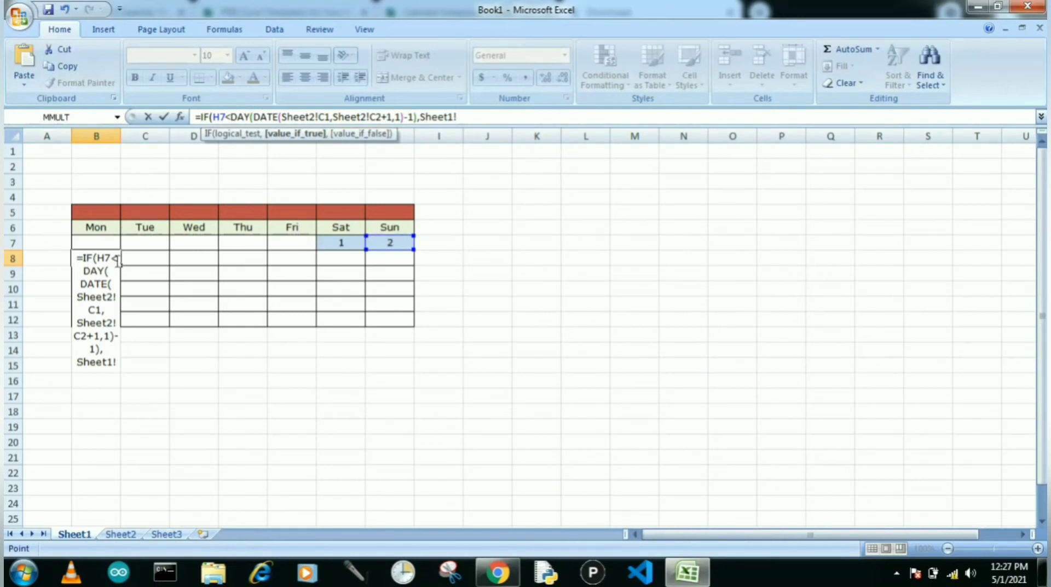
key("BackSpace")
key("BackSpace")
key("BackSpace")
key("BackSpace")
key("BackSpace")
key("BackSpace")
key("BackSpace")
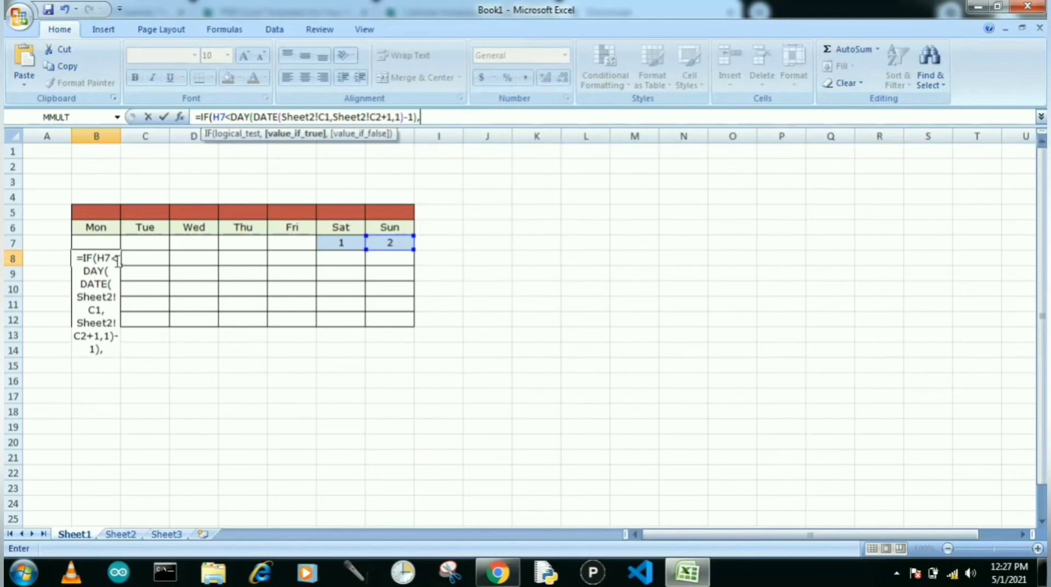
Set the IF's true value to H7+1 and its false value to an empty string "", and close the function.
type("H7")
type("+")
type("1")
type(",")
type("\"\"")
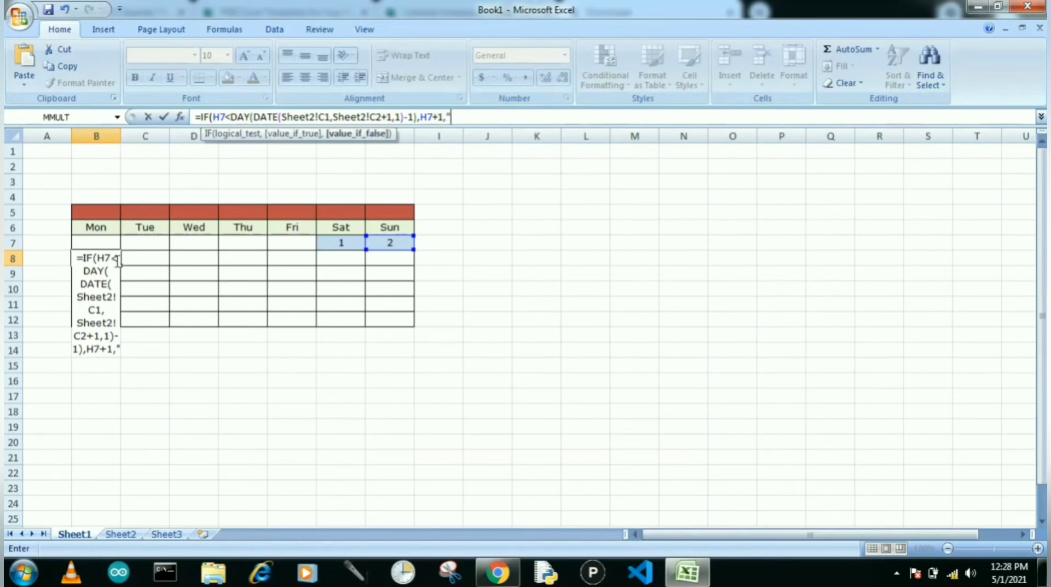
type(")")
Make the Sheet2 year and month references absolute, as $C$1 and $C$2, and commit the B8 formula.
left_click(318, 116)
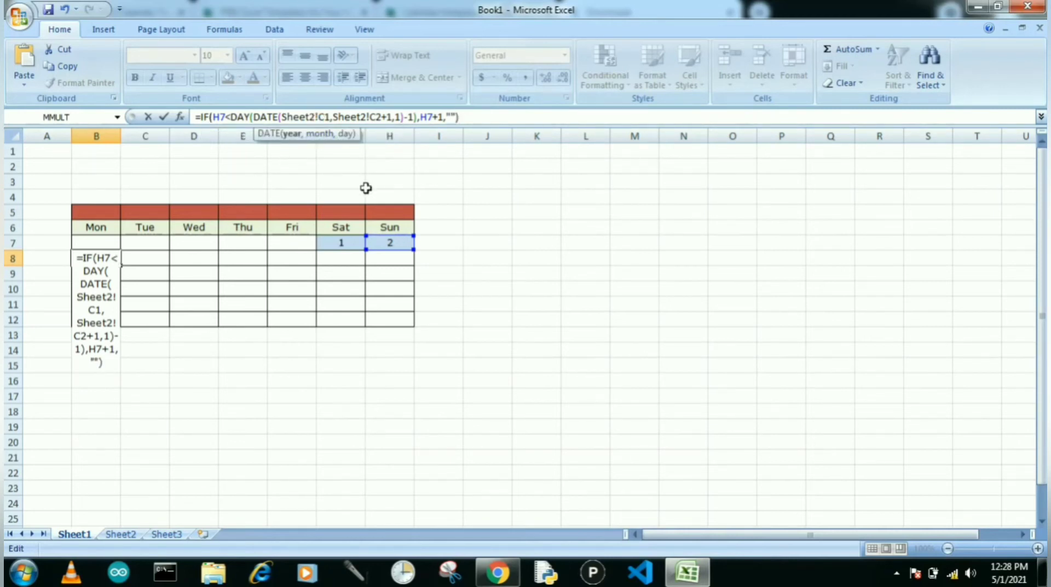
type("$")
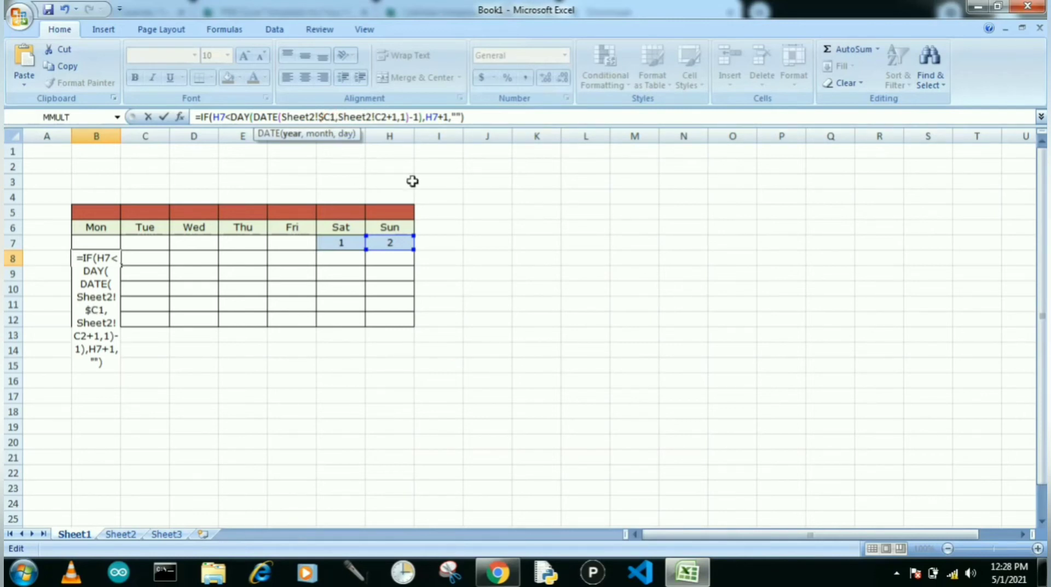
key("Right")
type("$")
left_click(386, 117)
type("$")
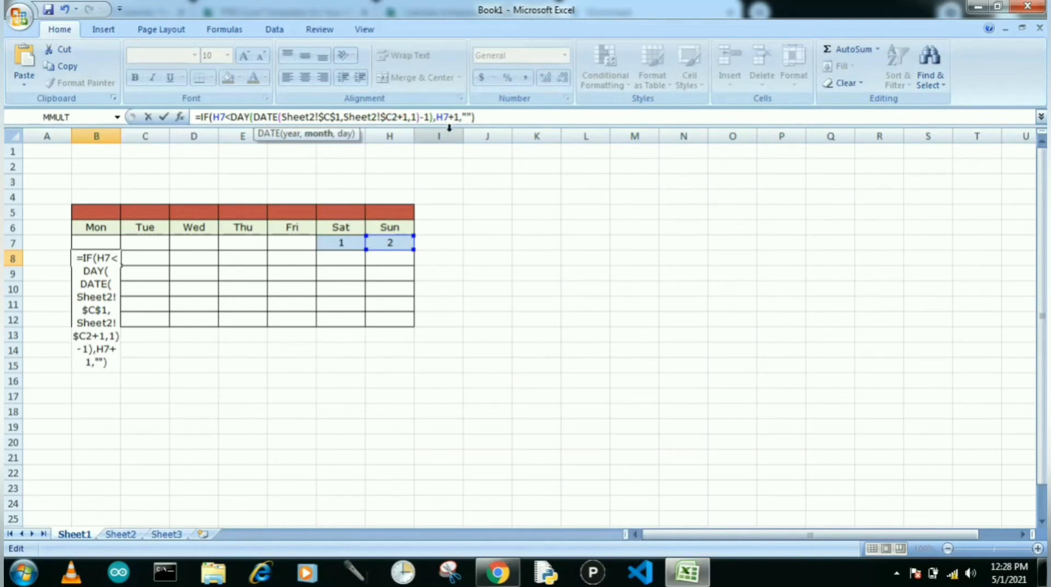
key("Right")
type("$")
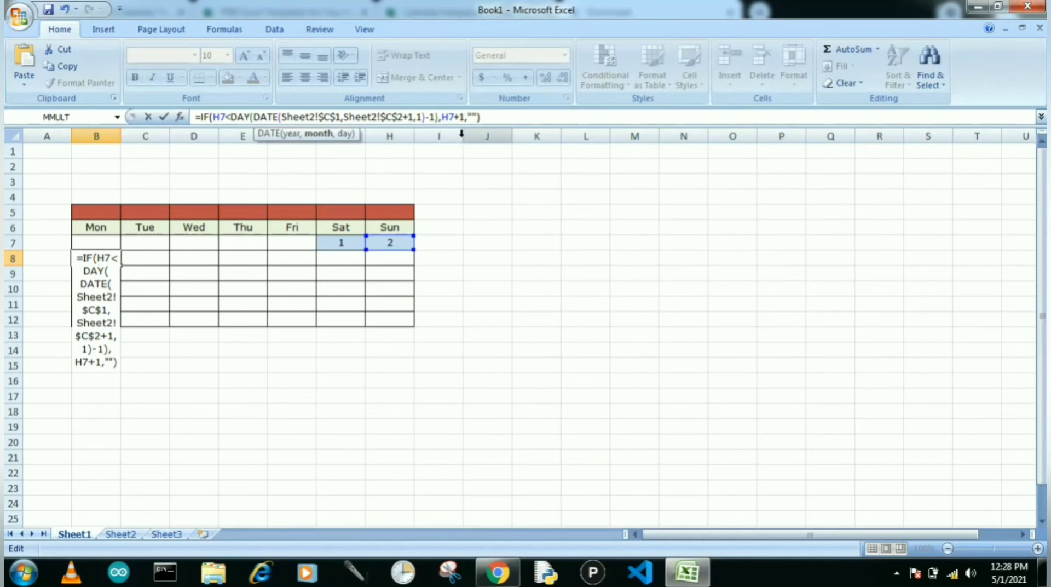
key("Return")
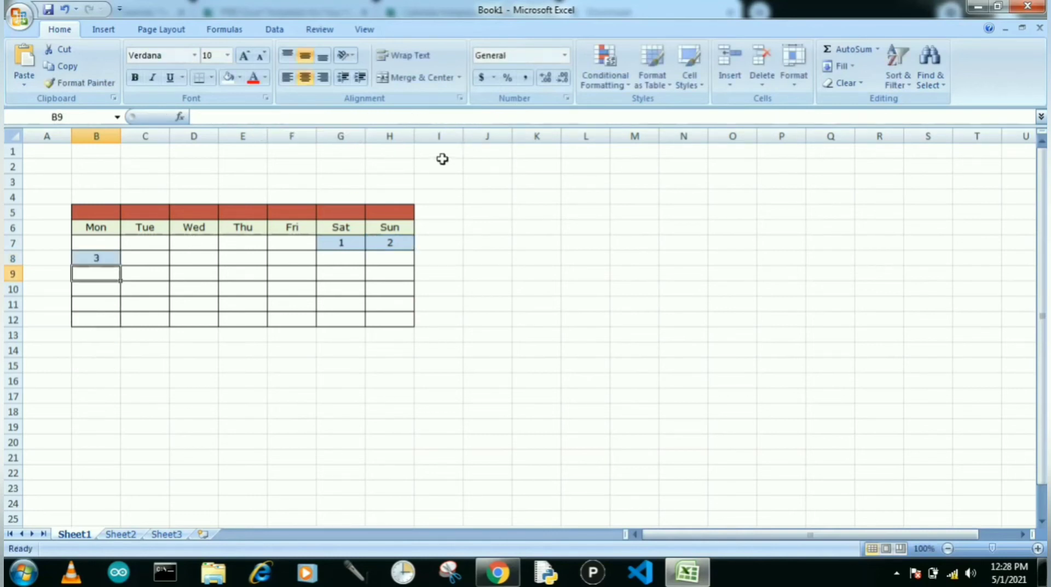
Fill the B8 formula down the Monday column through B12, and dismiss the Windows prompt by keeping the current color scheme permanently.
left_click(88, 258)
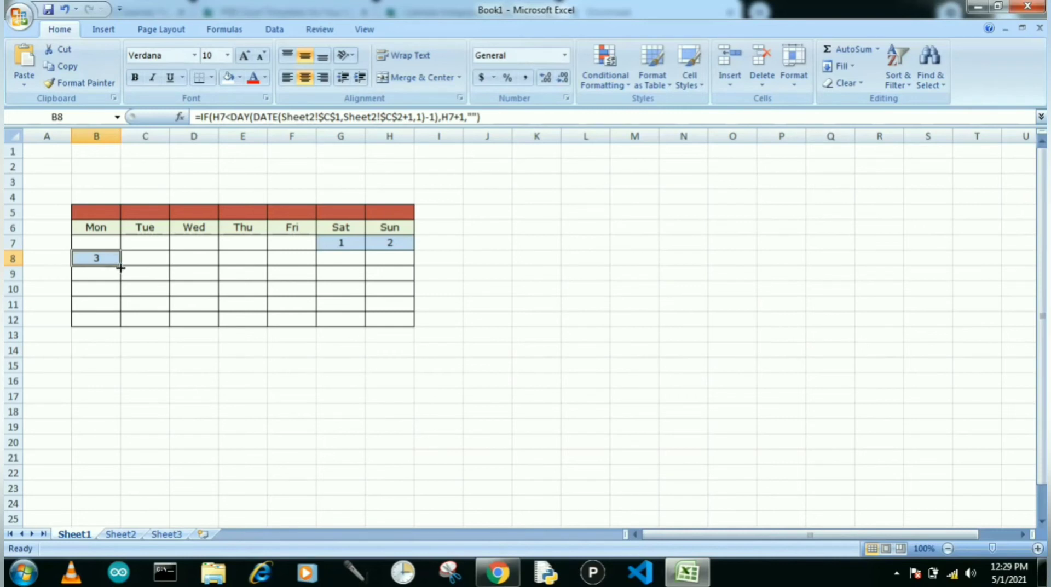
left_click_drag(117, 267, 118, 323)
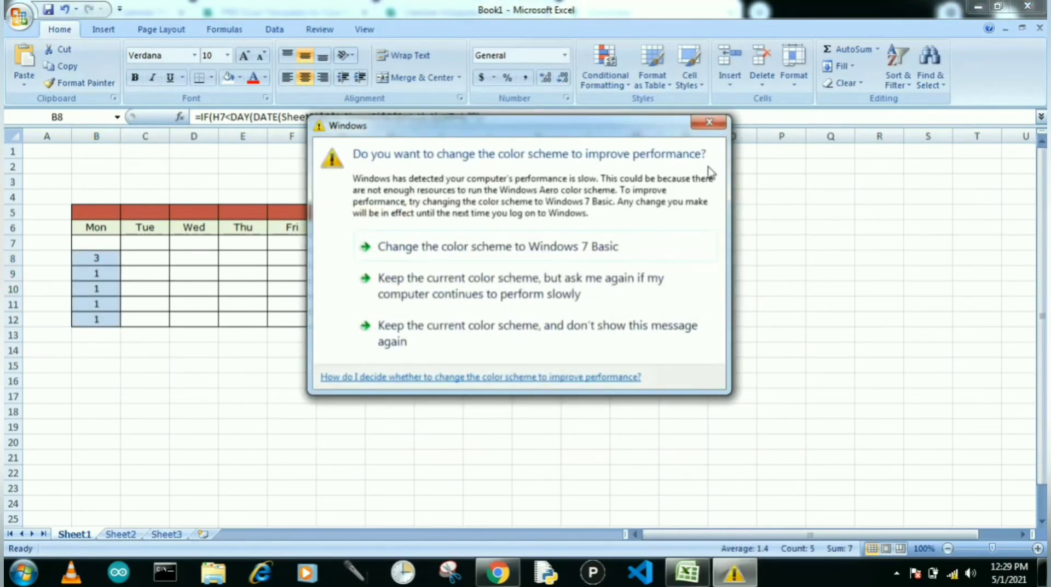
left_click(475, 328)
Start an IF formula in C8 whose test compares B8 with a day number, as =IF(B8<DAY(DATE(.
left_click(132, 263)
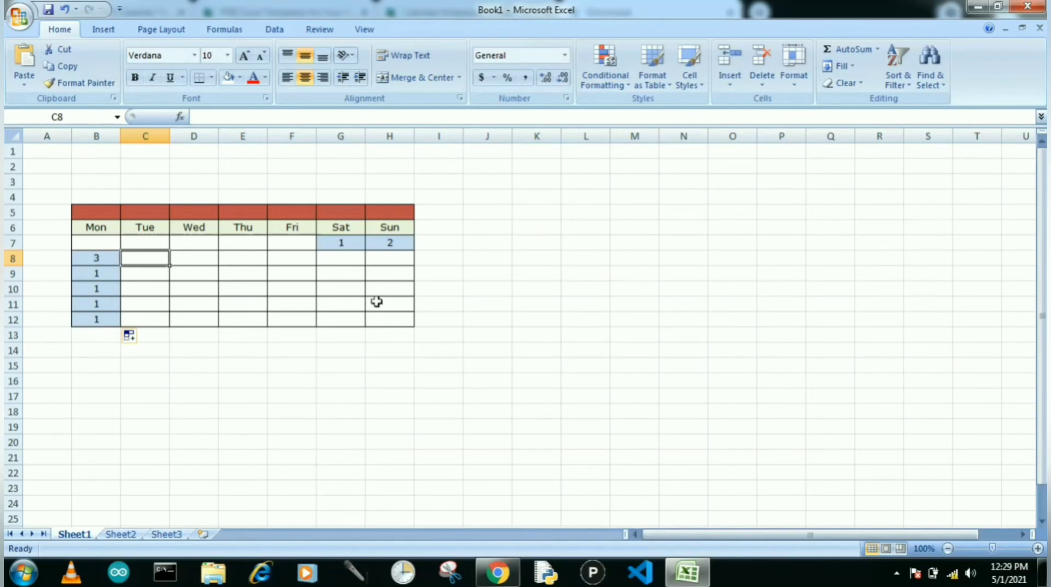
type("=")
type("I")
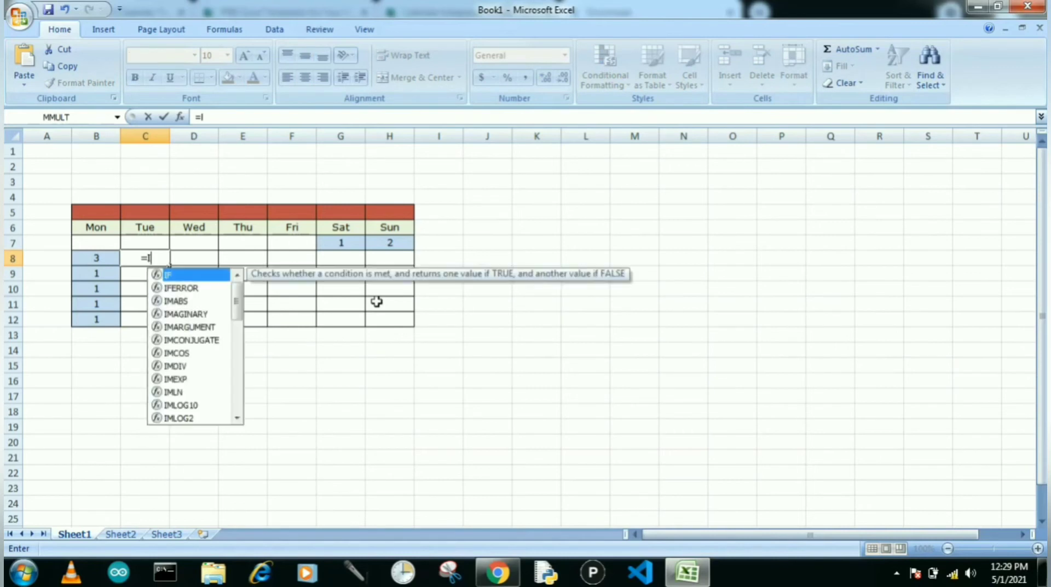
type("F(")
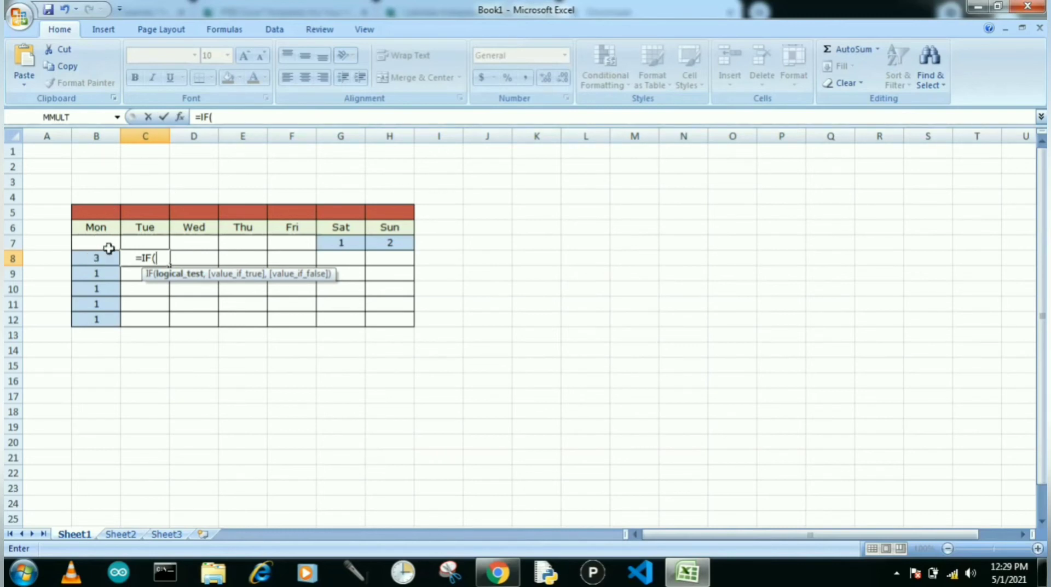
type("B8")
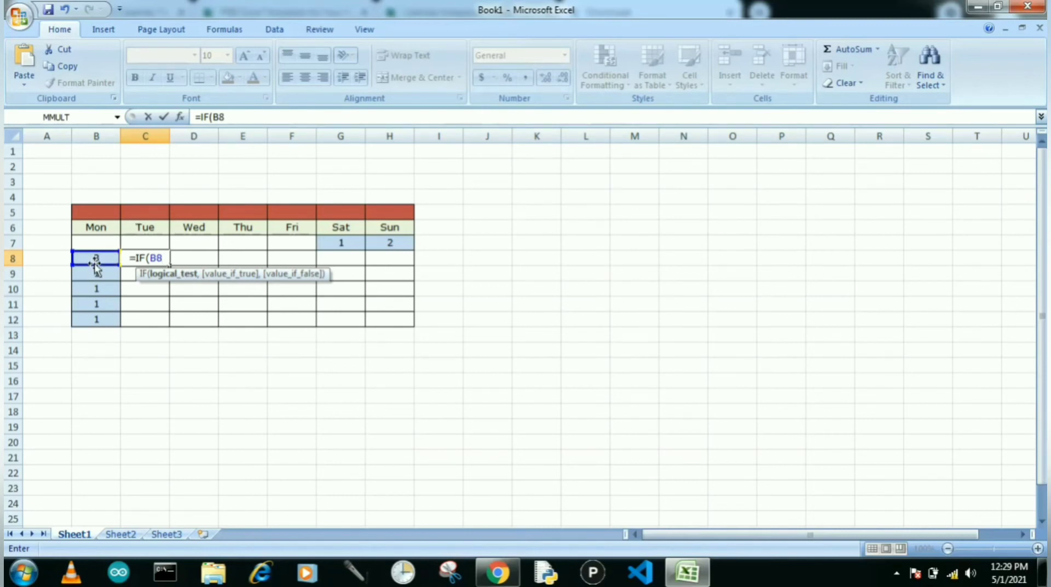
type("<")
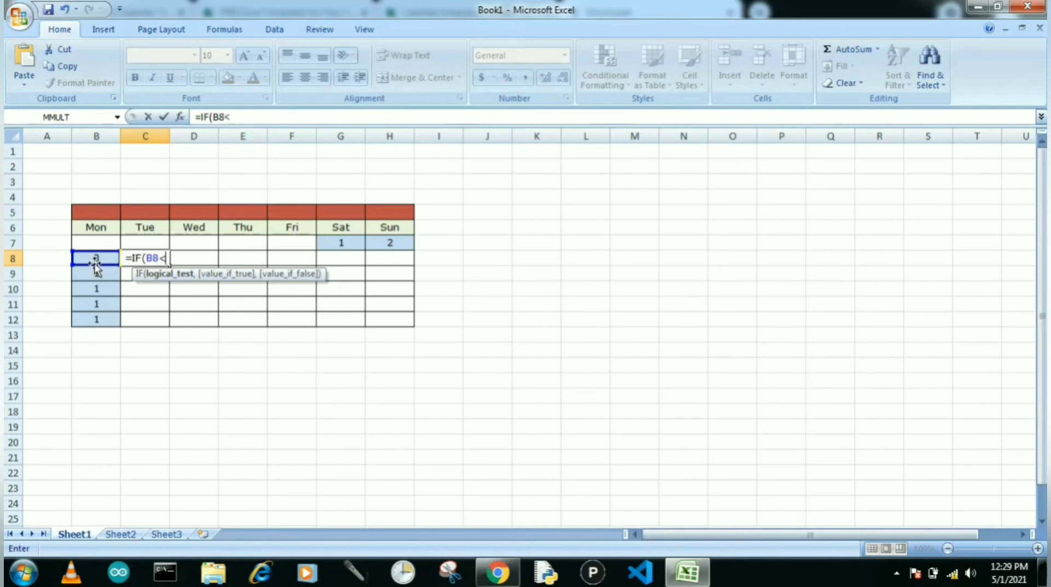
type("DAY")
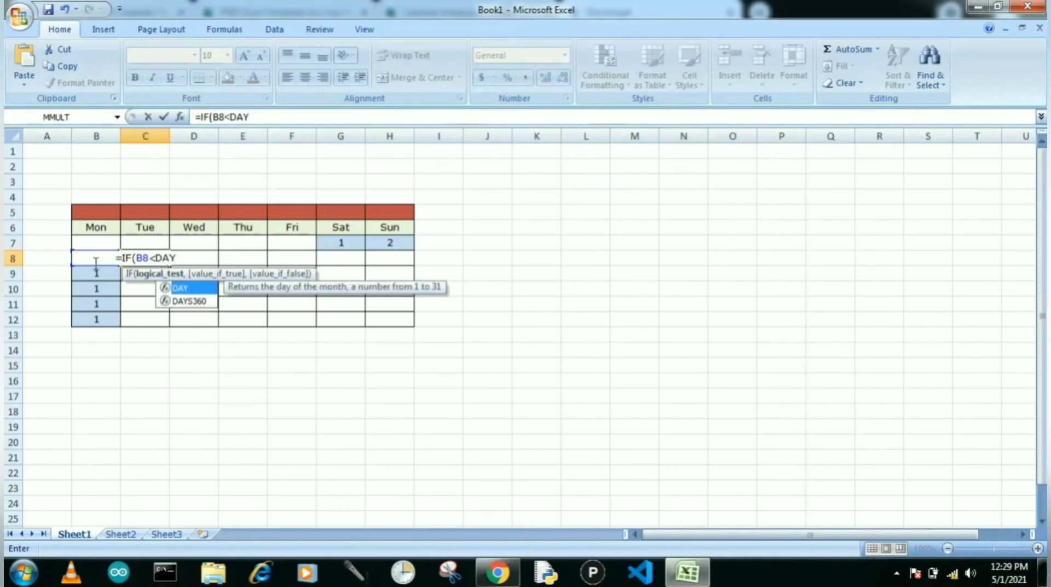
type("(DAT")
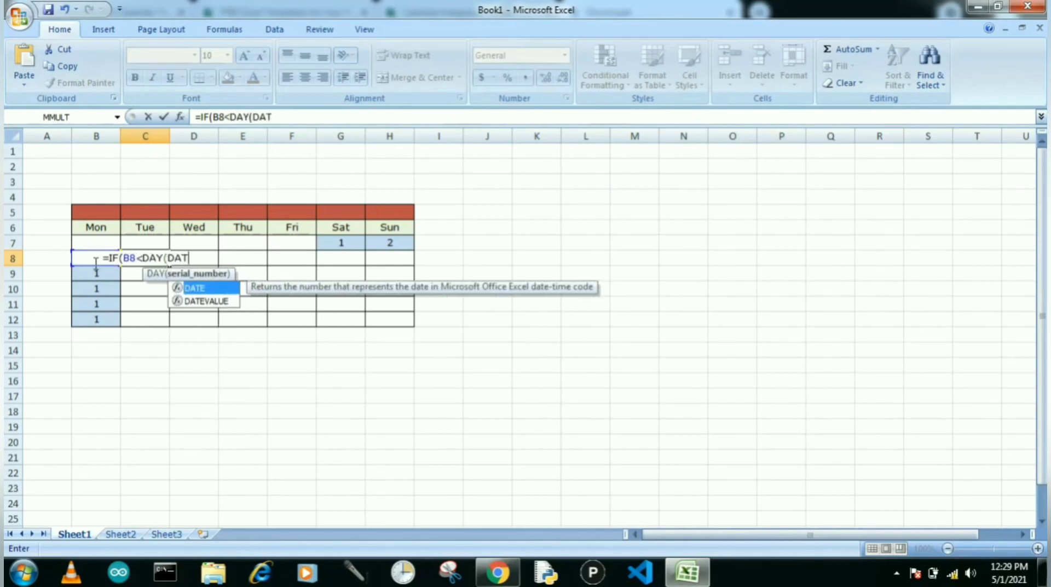
type("E(")
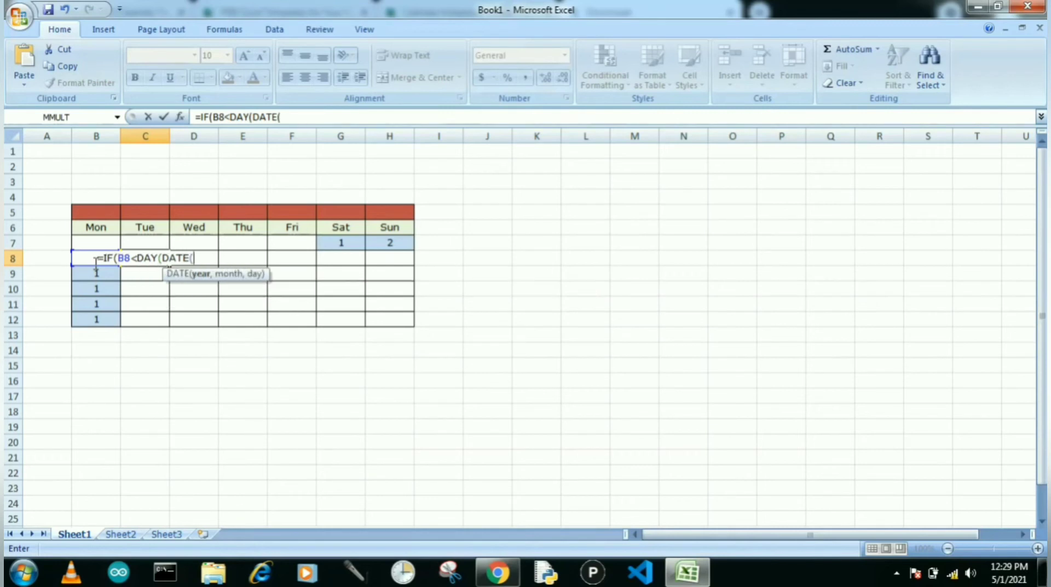
Complete the test's date with Sheet2!C1 as year, Sheet2!C2+1 as month and 1 as day, subtract 1, and close the DAY function.
left_click(119, 534)
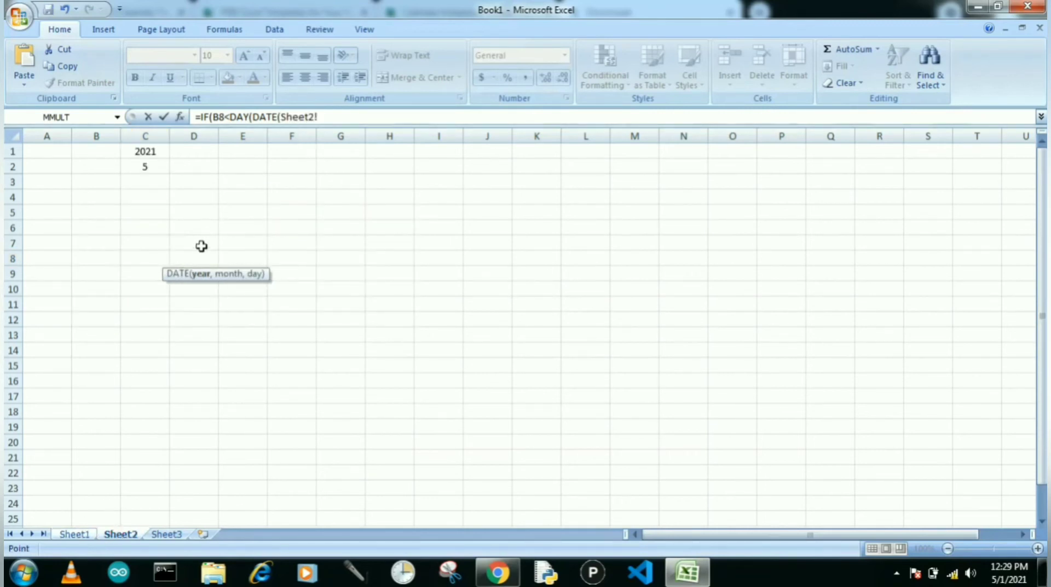
left_click(147, 154)
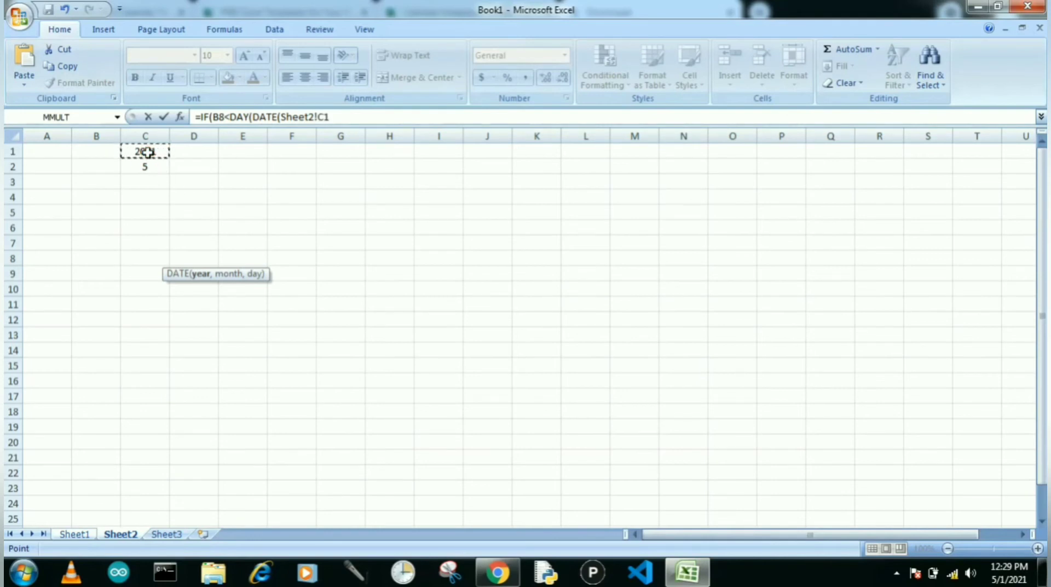
type(",")
left_click(145, 169)
type(",")
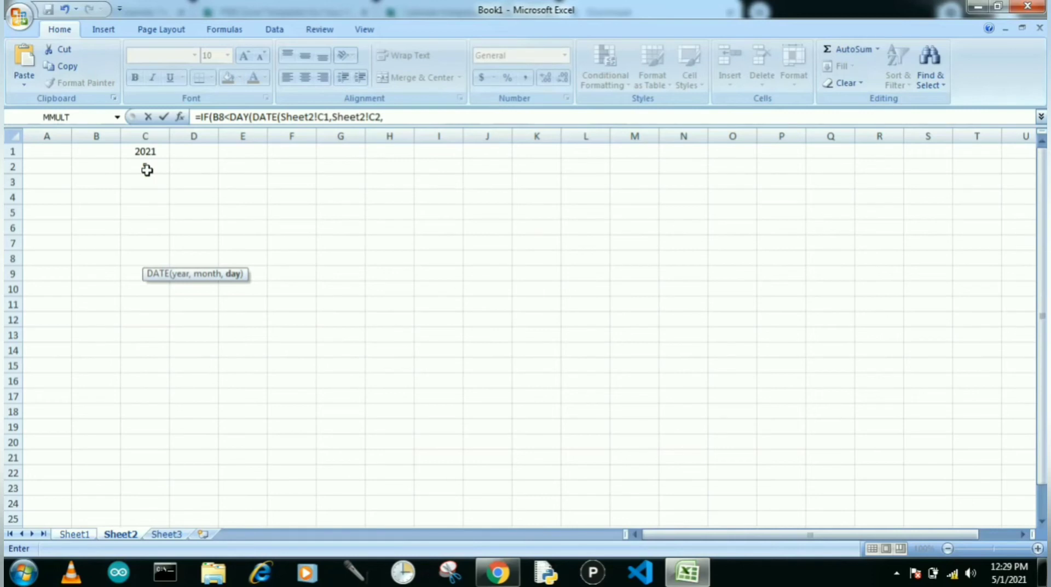
key("BackSpace")
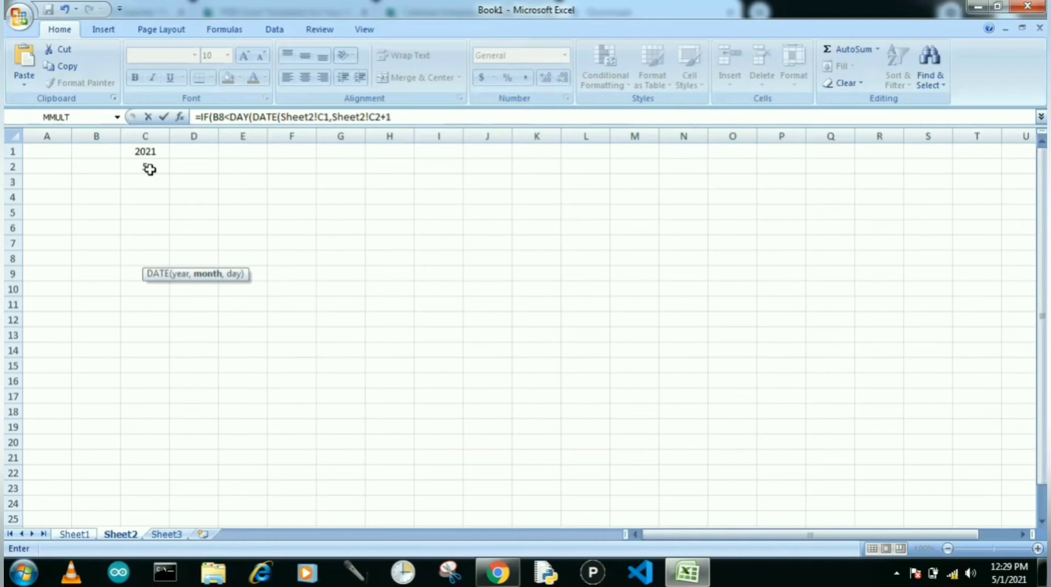
type(",1)-1)")
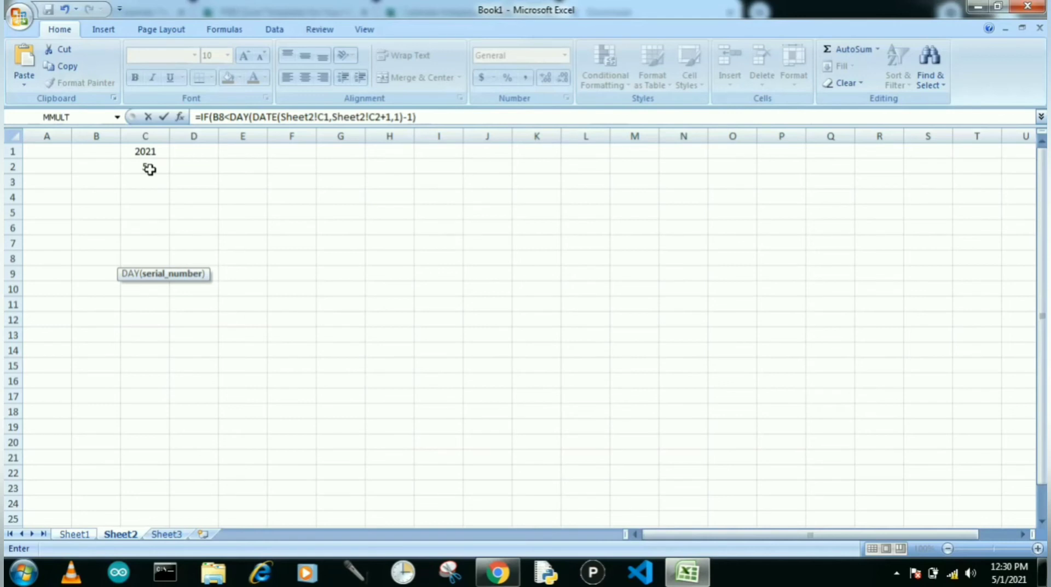
type(",")
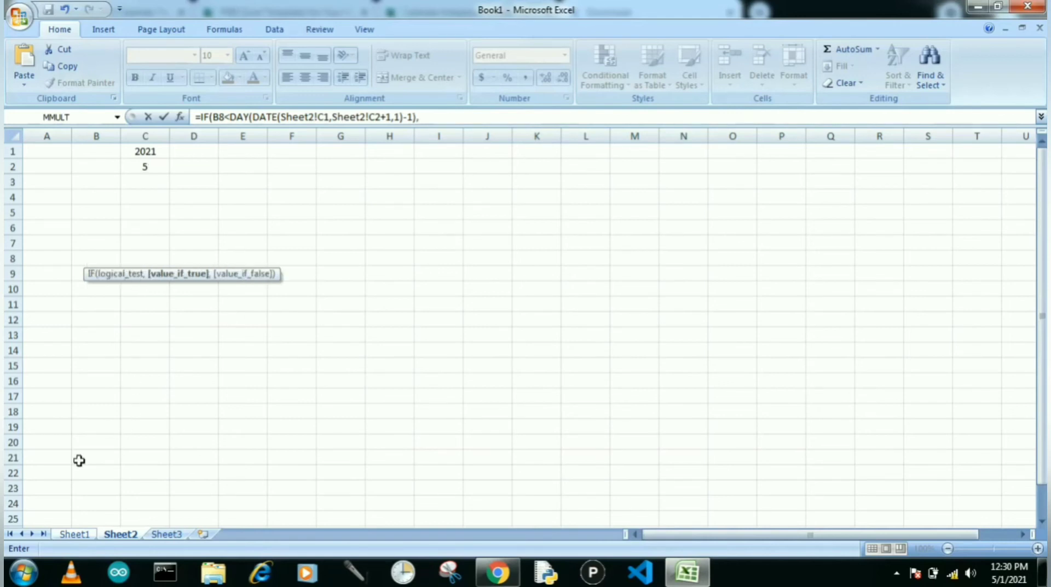
Set the C8 formula's true value to B8+1, without a sheet prefix, and its false value to "", and commit it.
left_click(74, 534)
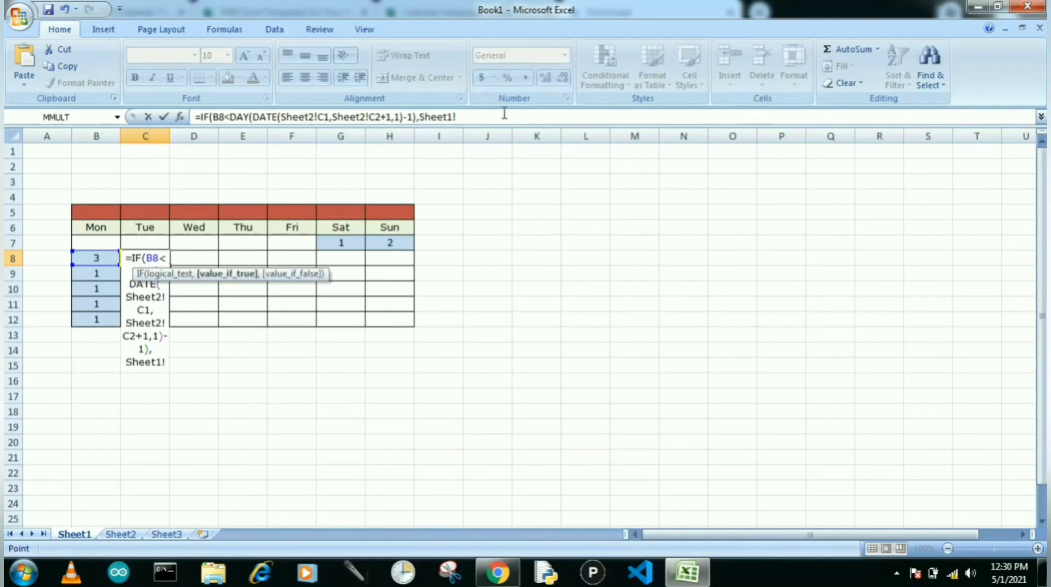
left_click(504, 113)
key("BackSpace")
key("BackSpace")
key("BackSpace")
key("BackSpace")
key("BackSpace")
key("BackSpace")
key("BackSpace")
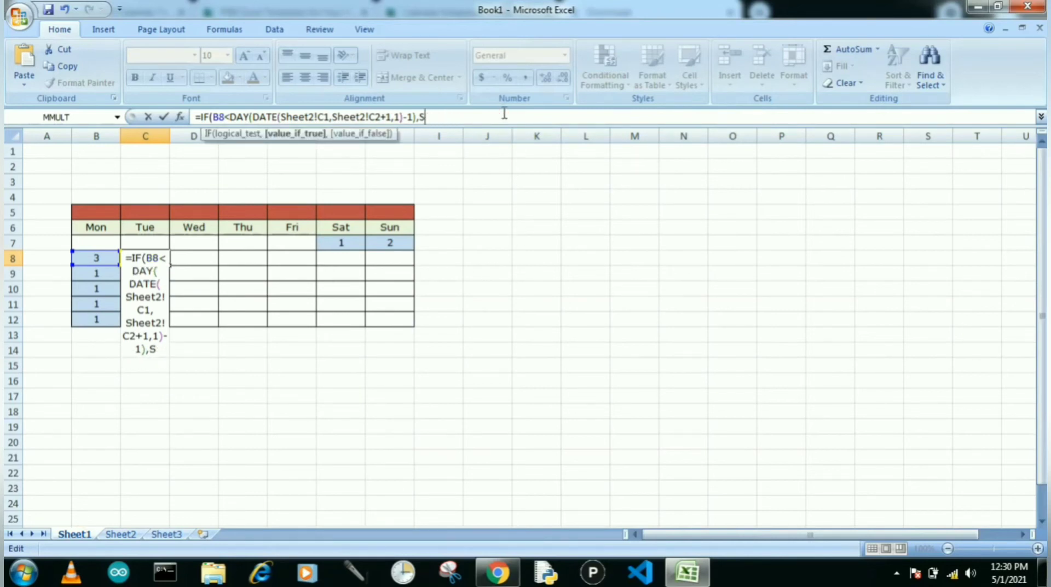
type("B")
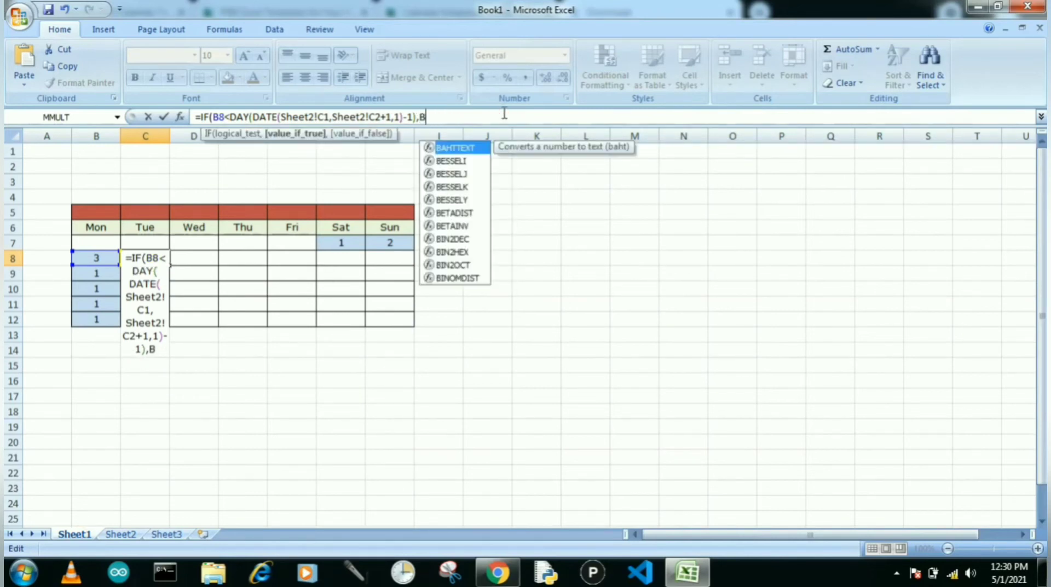
type("8")
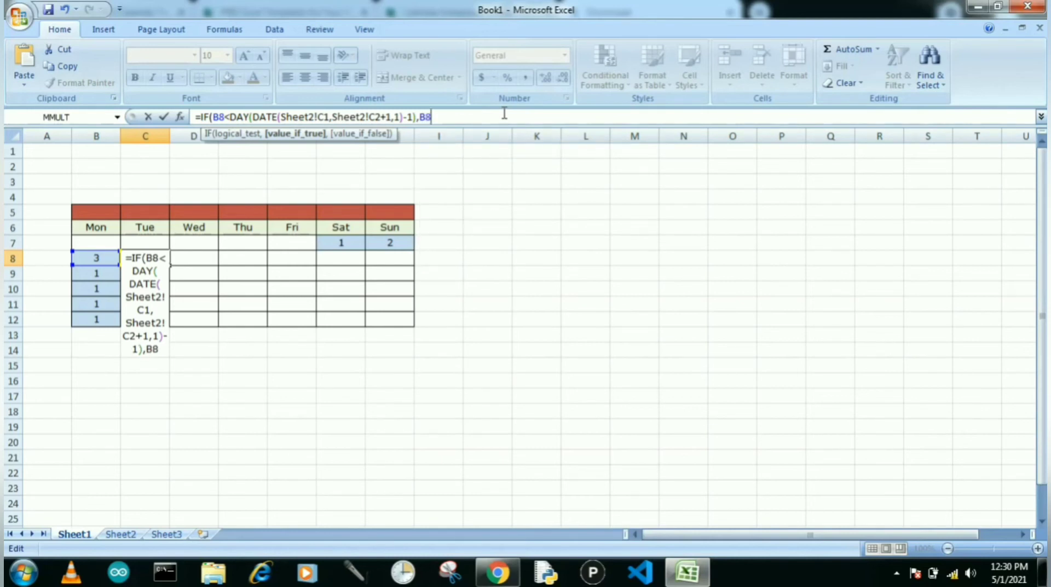
type("+1")
type(",")
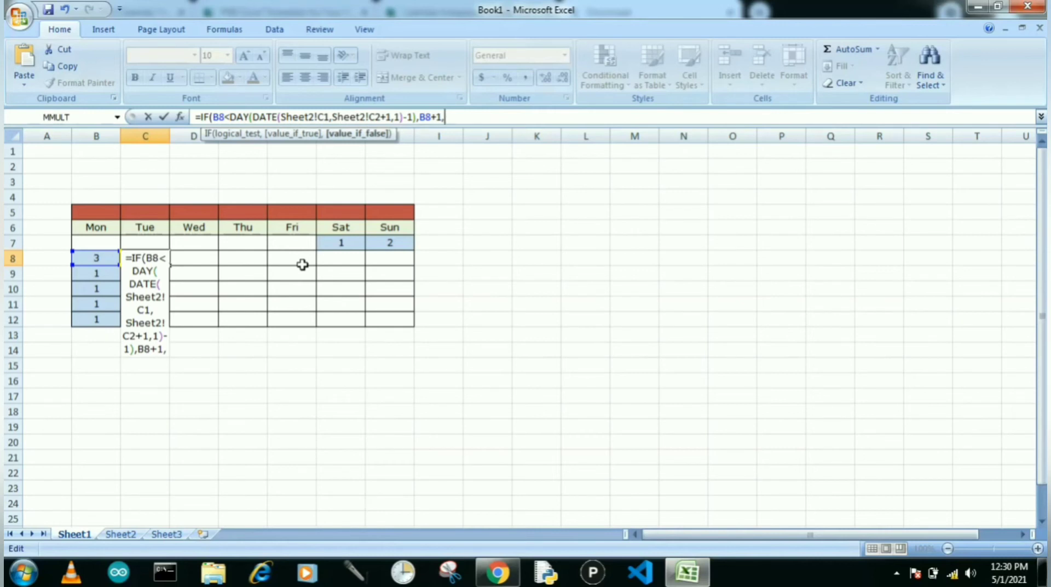
type("\"\")")
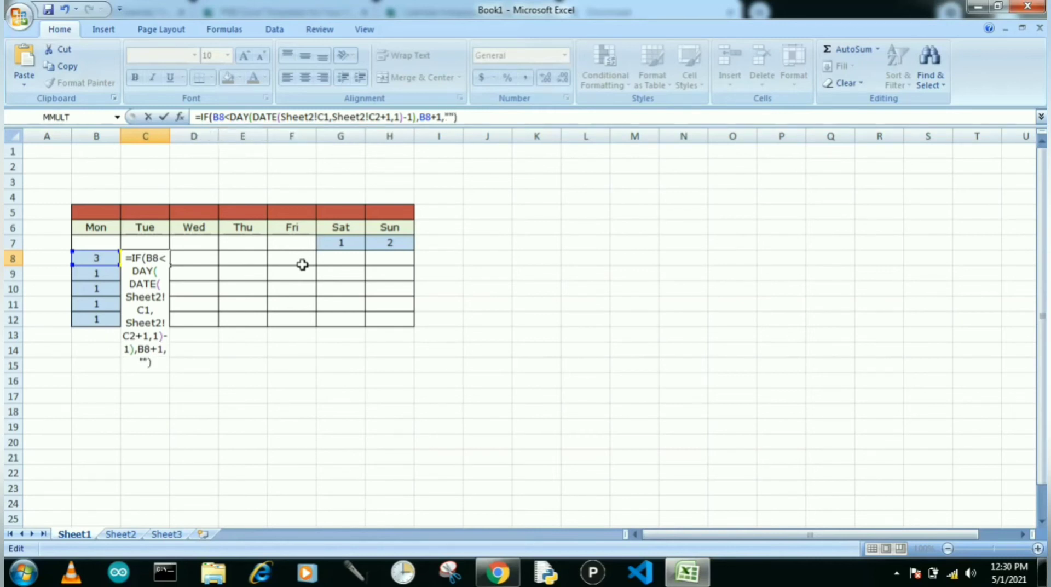
key("Return")
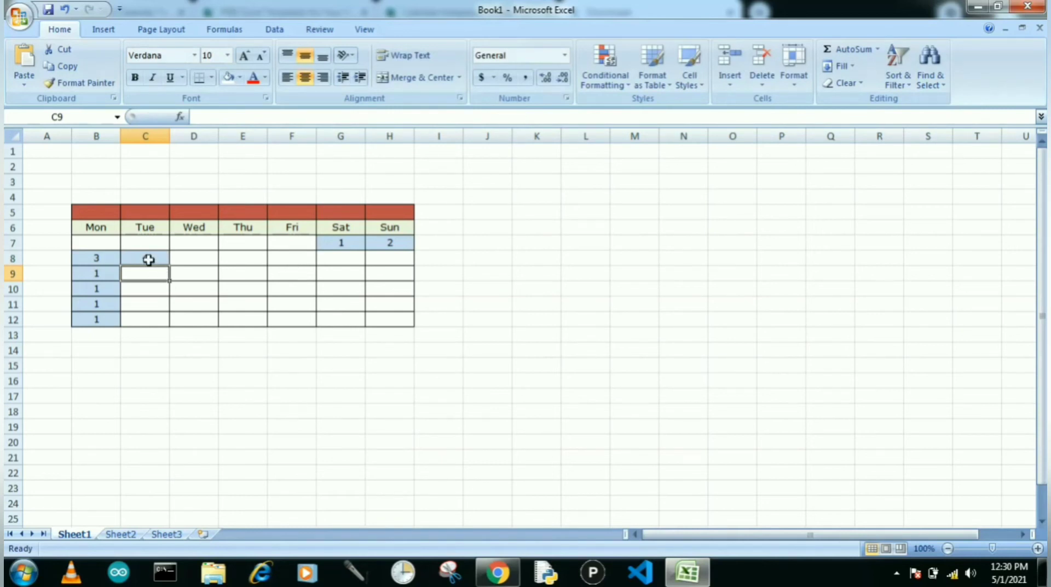
Make the Sheet2 year and month references in the C8 formula absolute, as $C$1 and $C$2, and commit it.
left_click(147, 258)
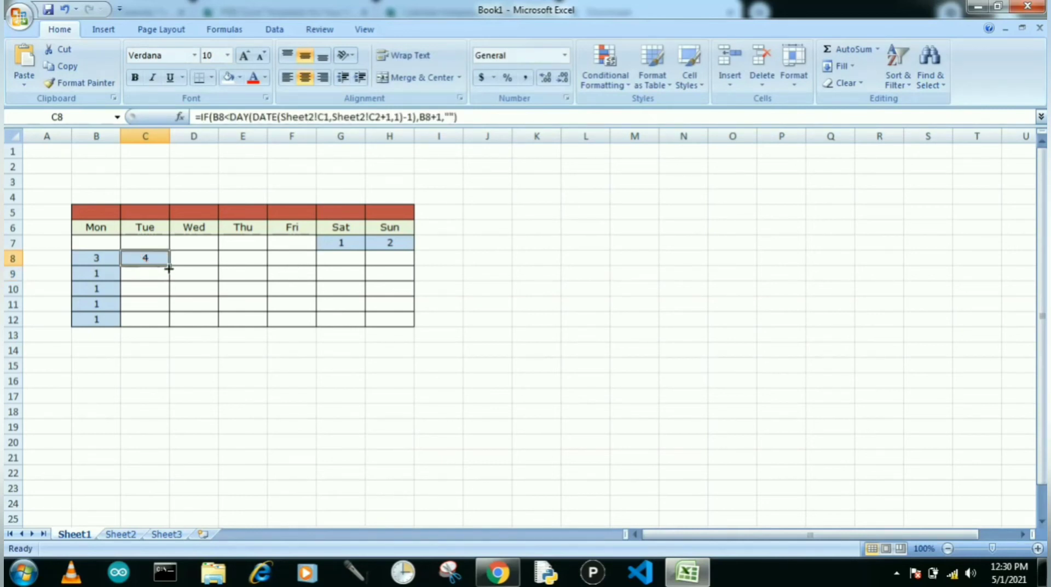
left_click(318, 116)
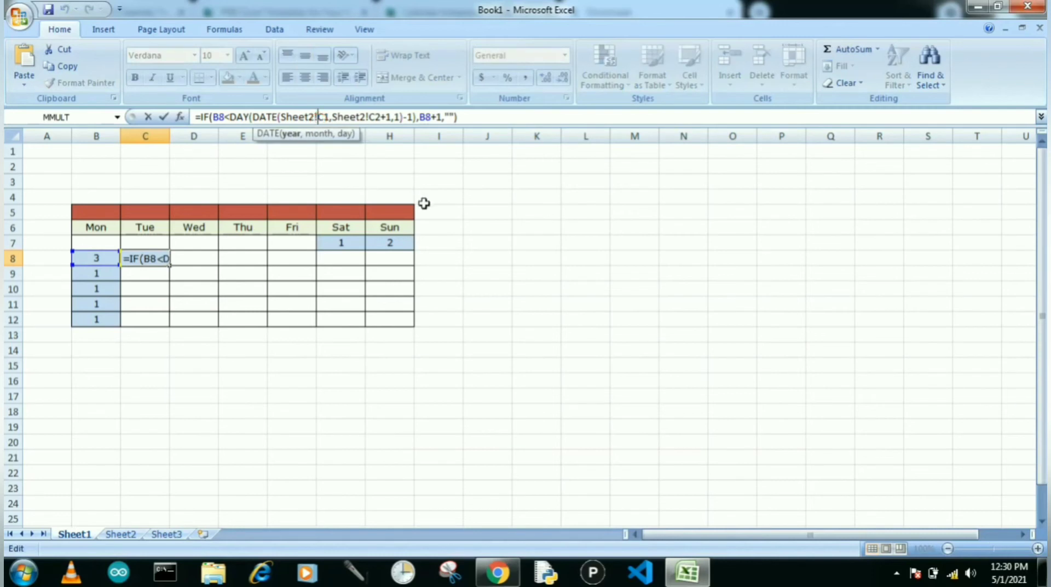
type("$")
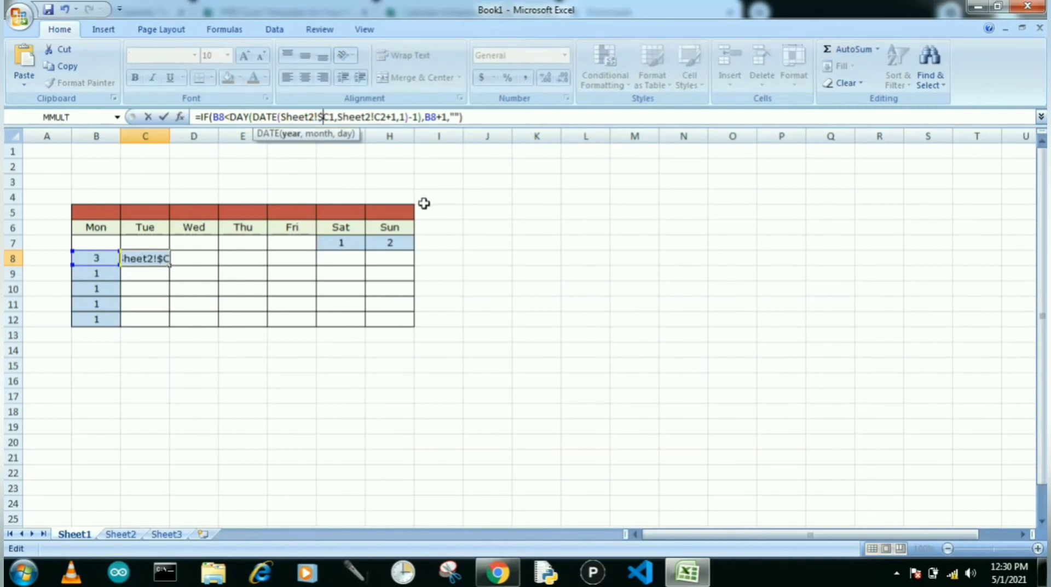
left_click(330, 117)
type("$")
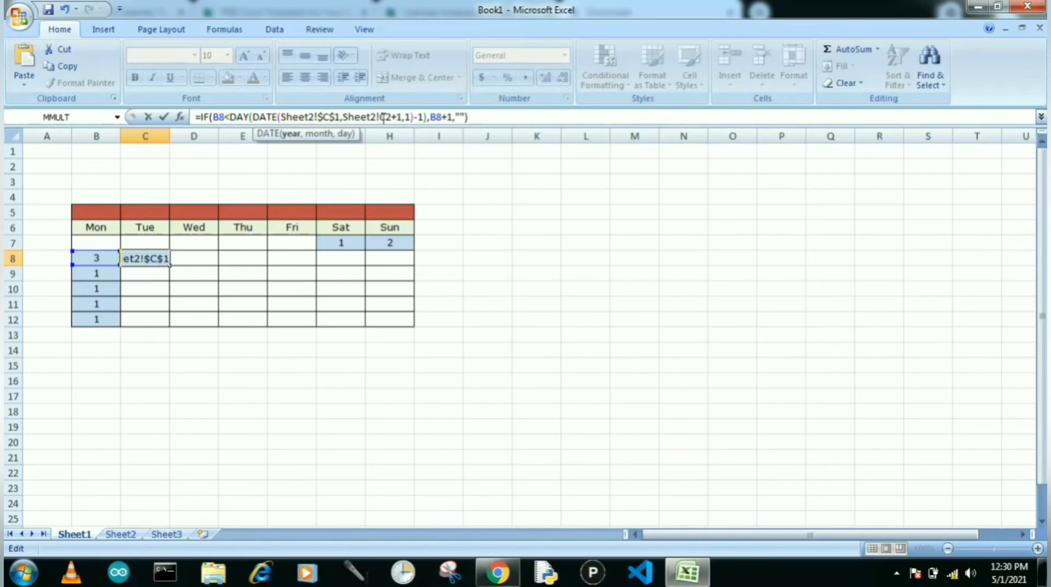
left_click(382, 117)
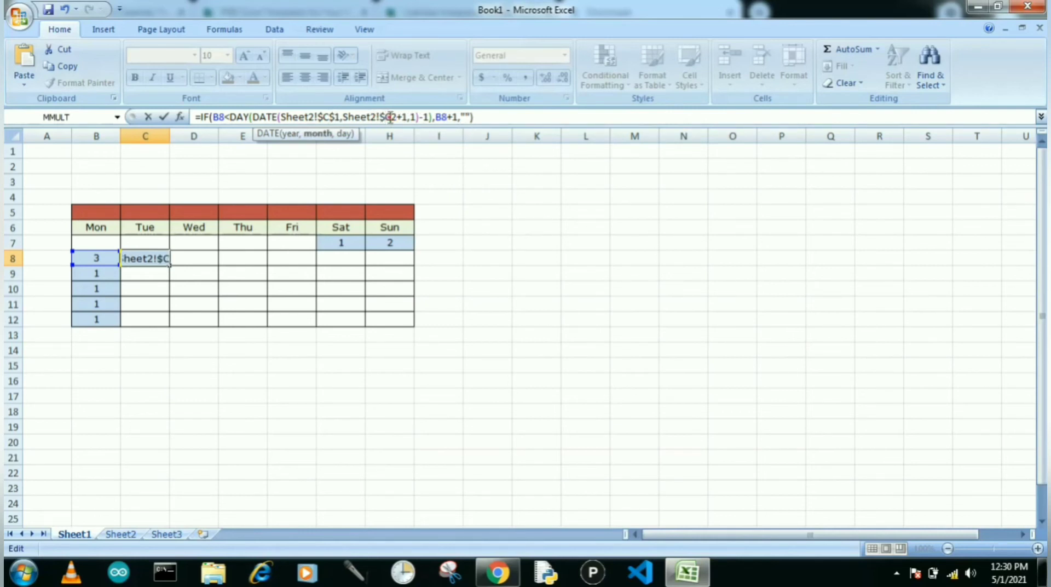
type("$")
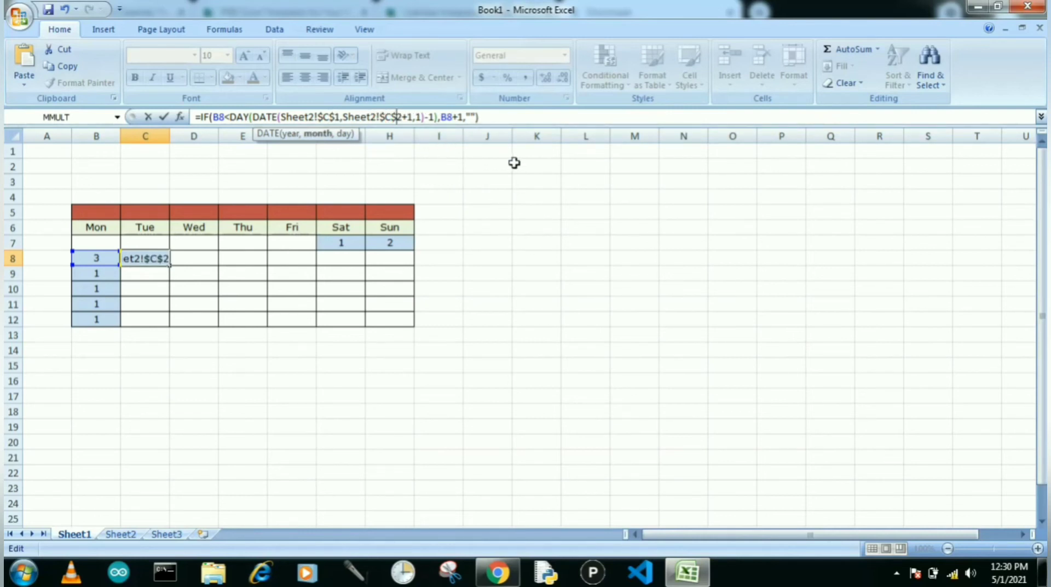
key("Return")
Fill the C8 formula across the week to H8 and down the Tuesday column through C12.
left_click(154, 260)
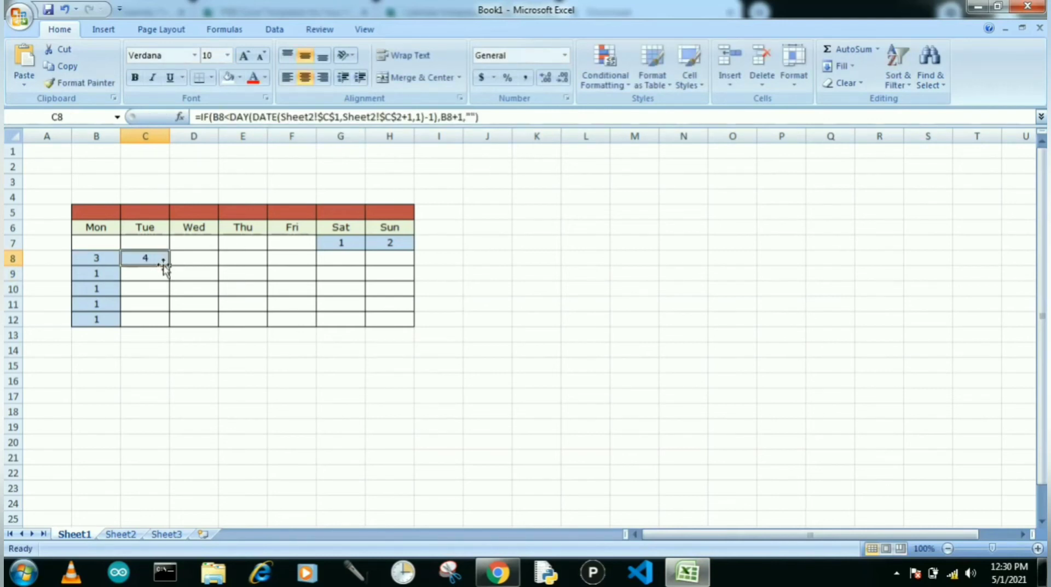
left_click_drag(169, 266, 403, 266)
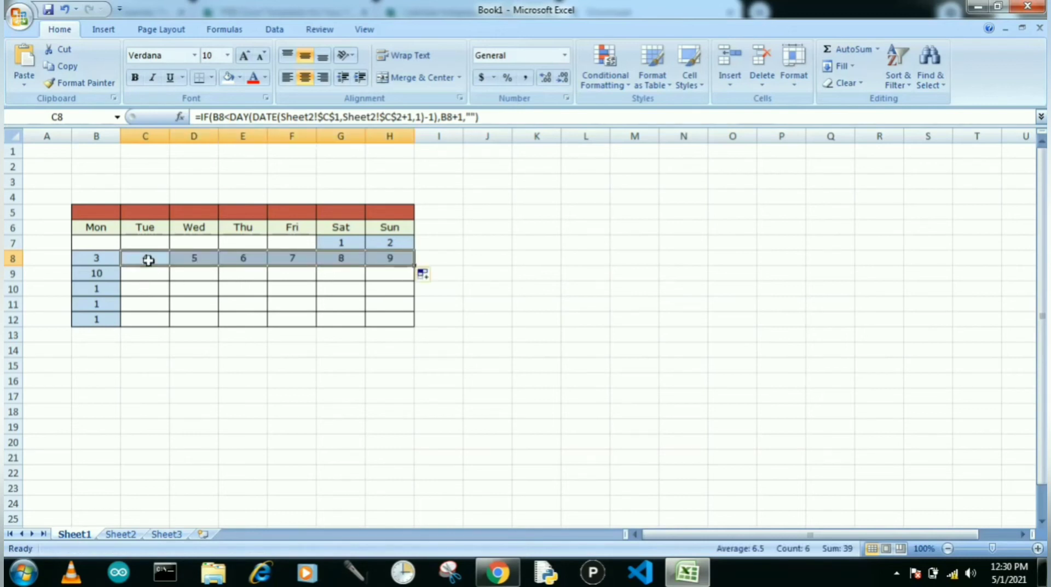
left_click(149, 263)
left_click_drag(166, 268, 164, 321)
Fill the Tuesday formulas in C9, C10 and C11 across their rows through the Sunday column.
left_click(156, 274)
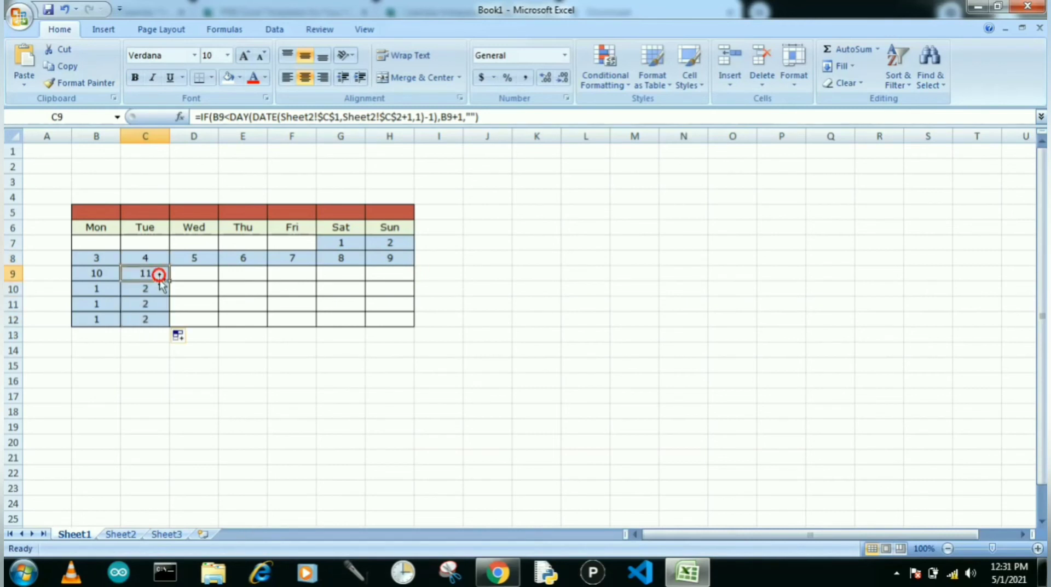
left_click_drag(170, 281, 398, 282)
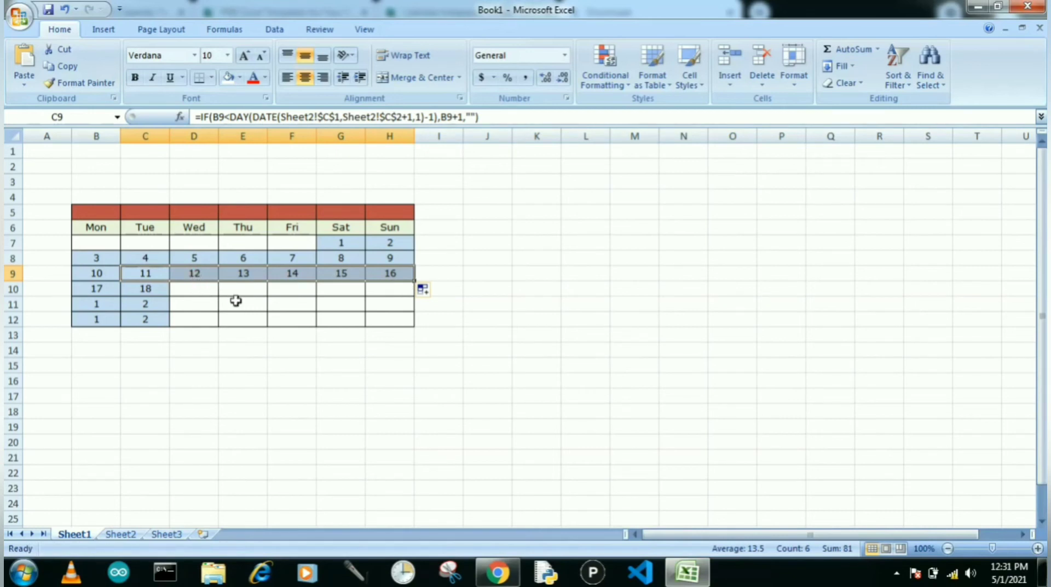
left_click(147, 288)
left_click_drag(169, 296, 390, 298)
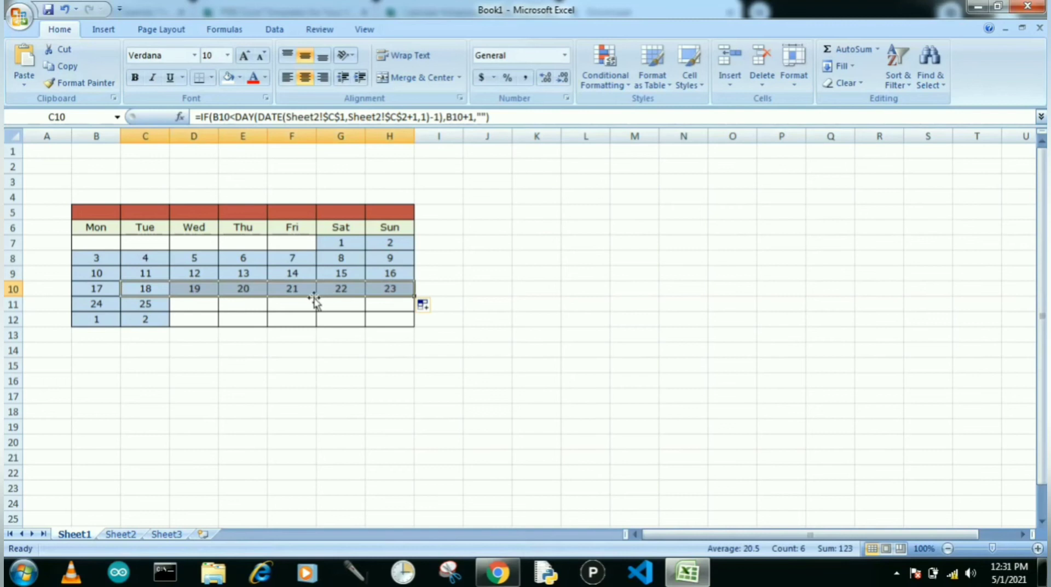
left_click(156, 305)
left_click_drag(169, 312, 398, 308)
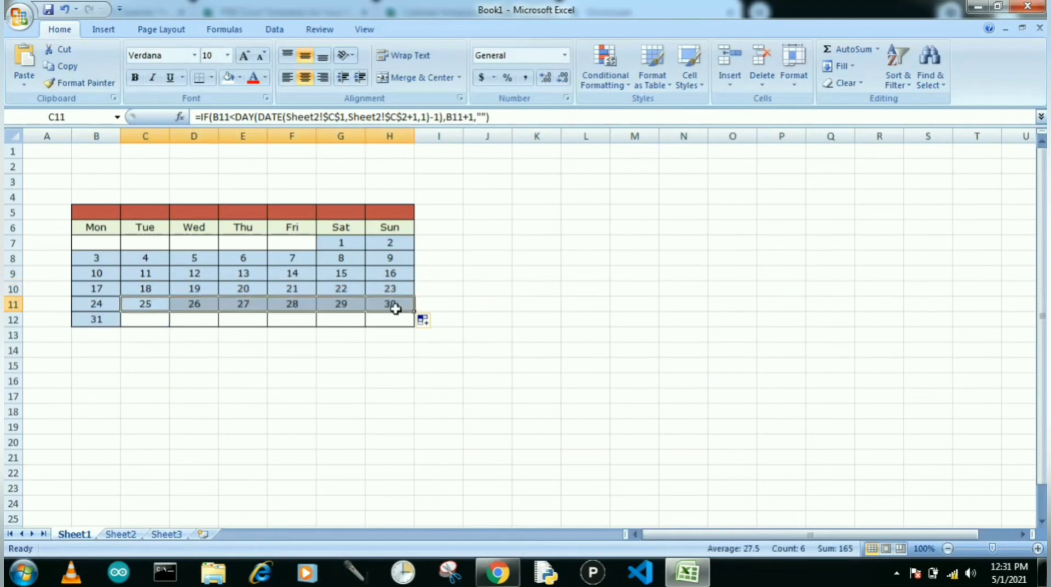
left_click(484, 329)
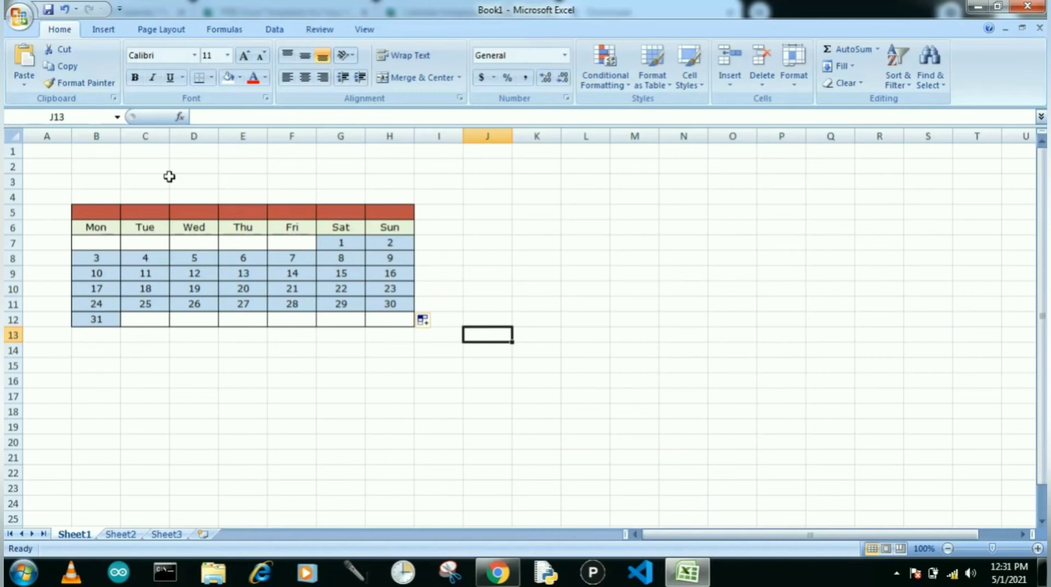
Replace the year in Sheet2 cell C1 with a formula that links to cell E2 on Sheet1.
left_click(234, 167)
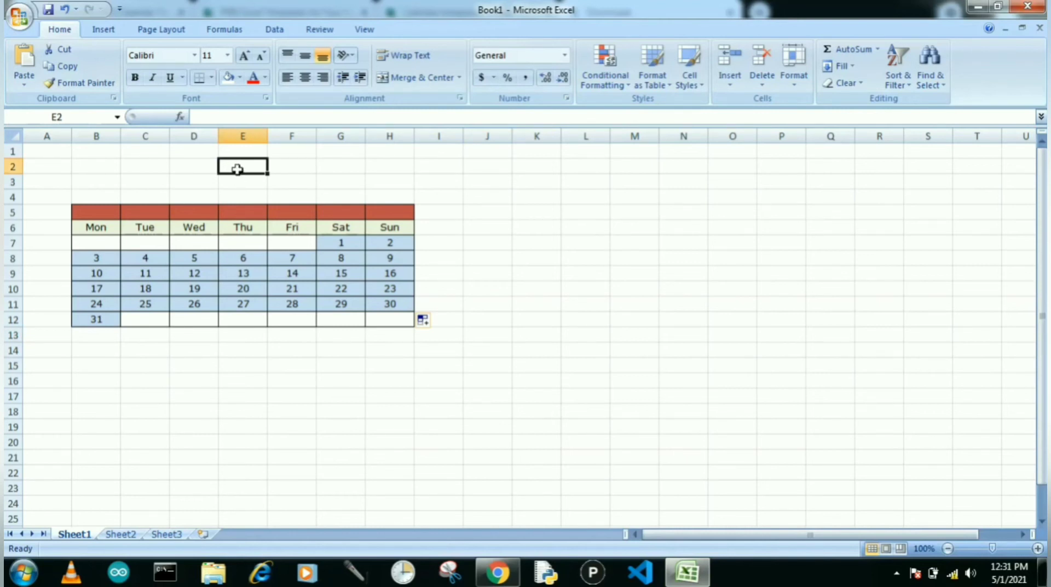
left_click(119, 534)
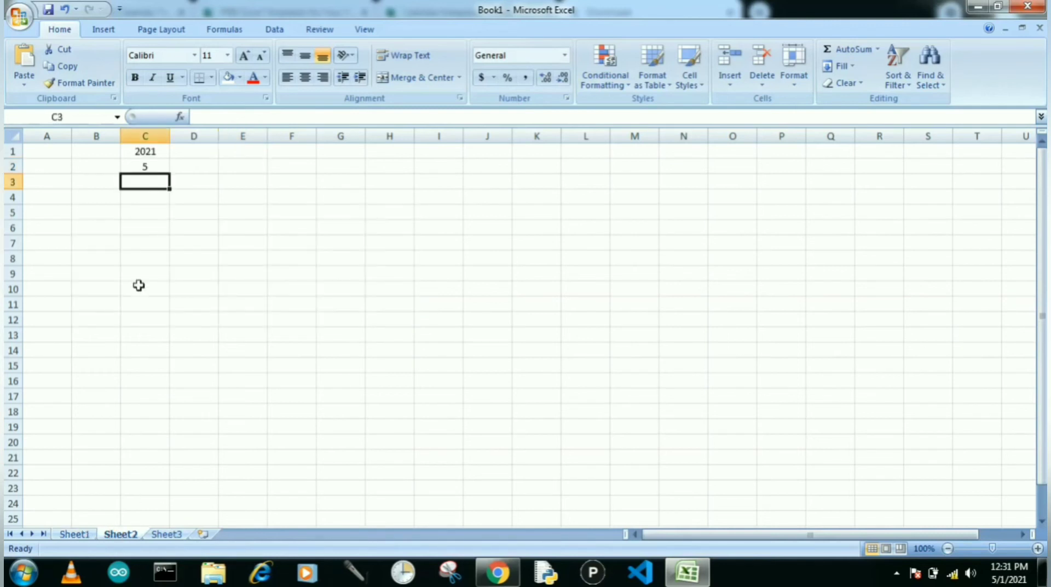
left_click(142, 153)
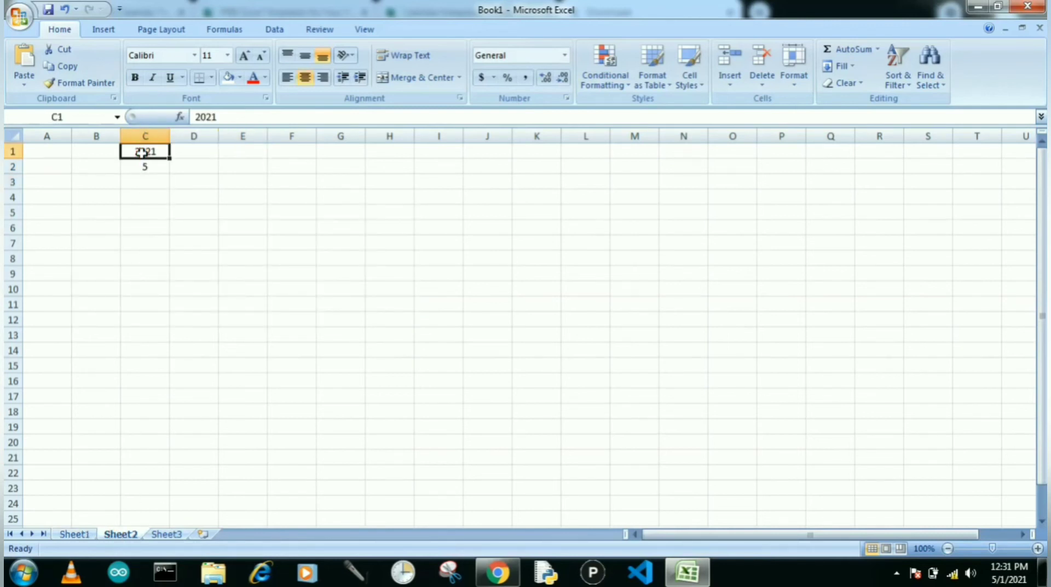
type("=")
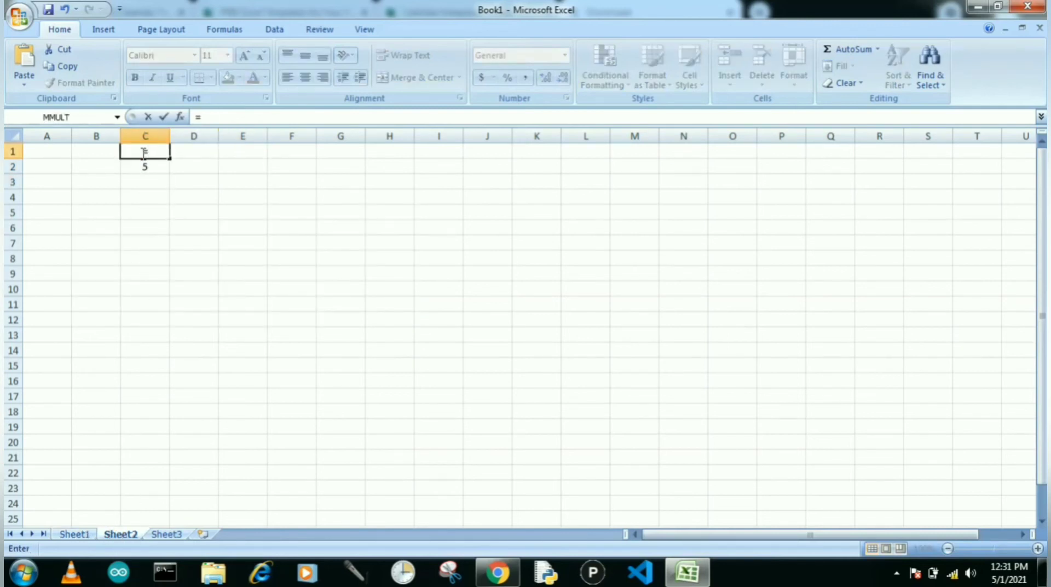
left_click(69, 534)
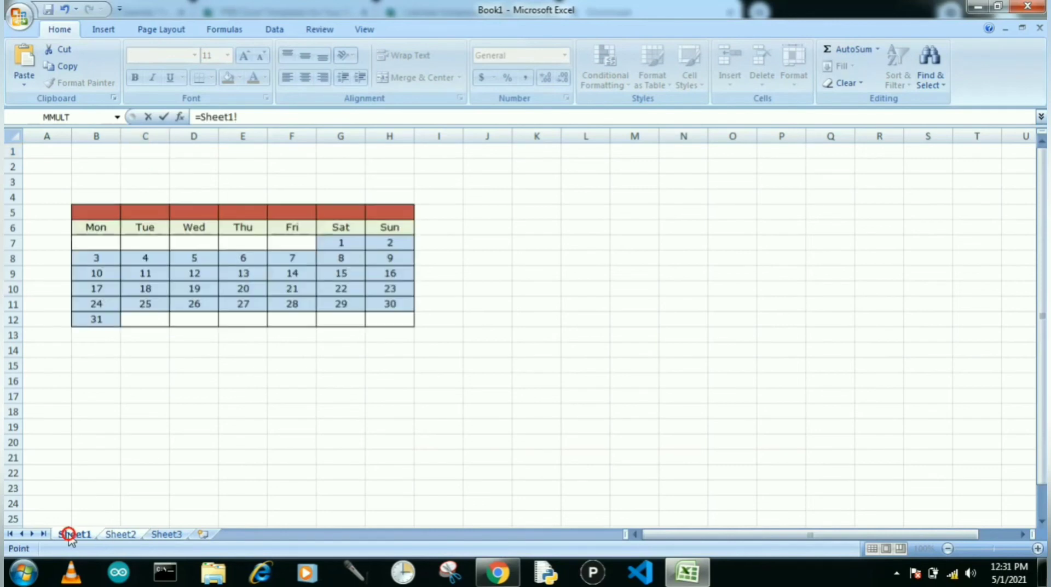
left_click(234, 165)
key("Return")
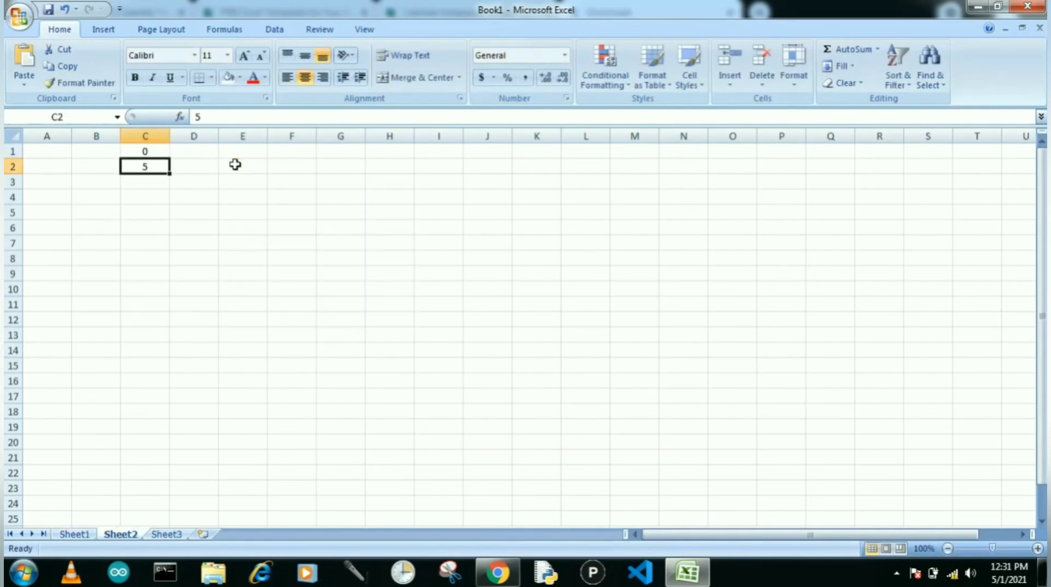
Enter the year 2021 in cell E2 of Sheet1, above the calendar.
left_click(73, 535)
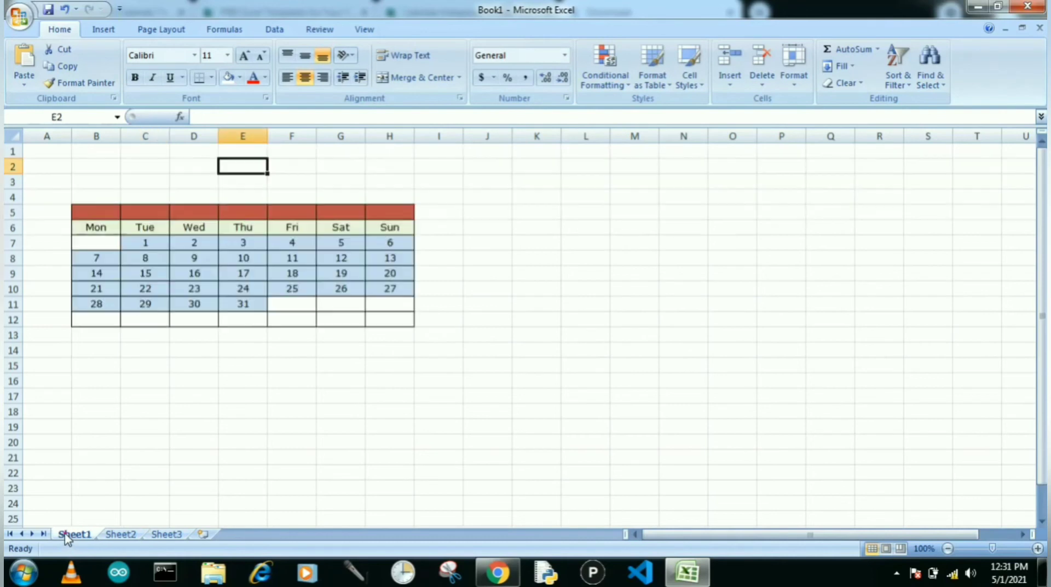
type("2021")
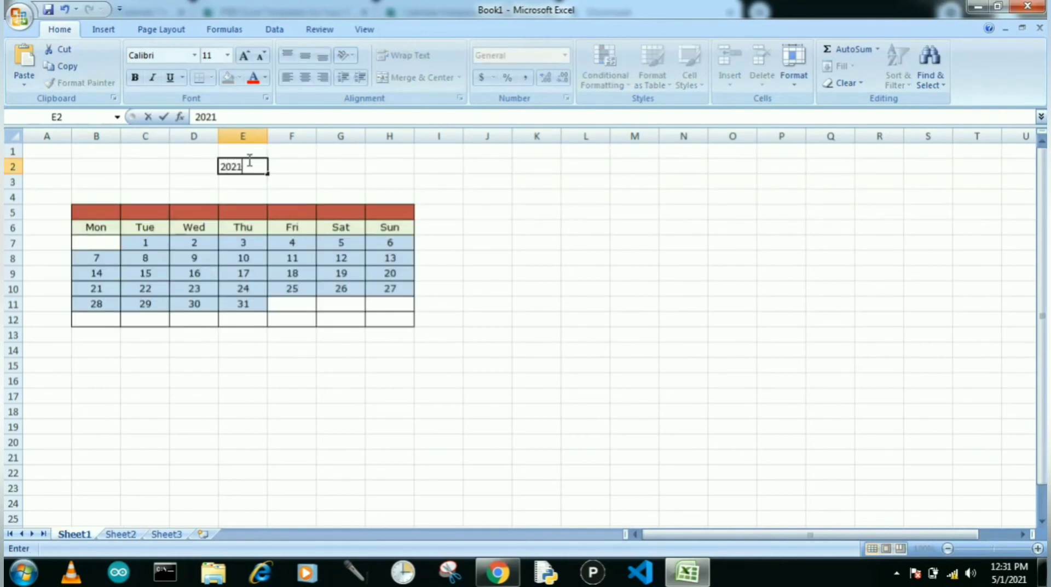
key("Return")
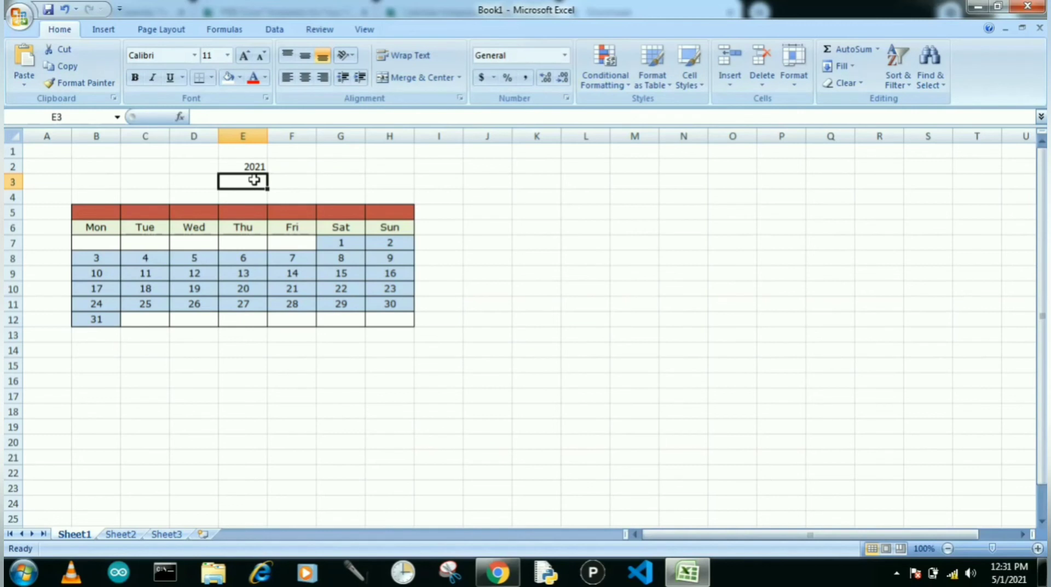
Enter =TEXT(DATE(E2,Sheet2!C2,1),"mmm") in Sheet1 cell E3, below the year, to produce the month name.
type("=")
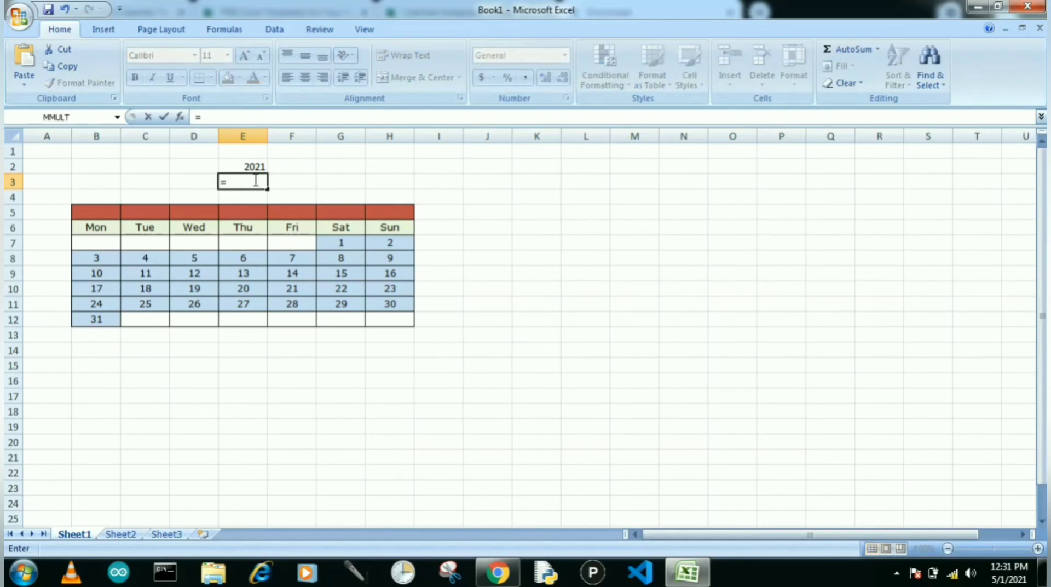
type("TEXT")
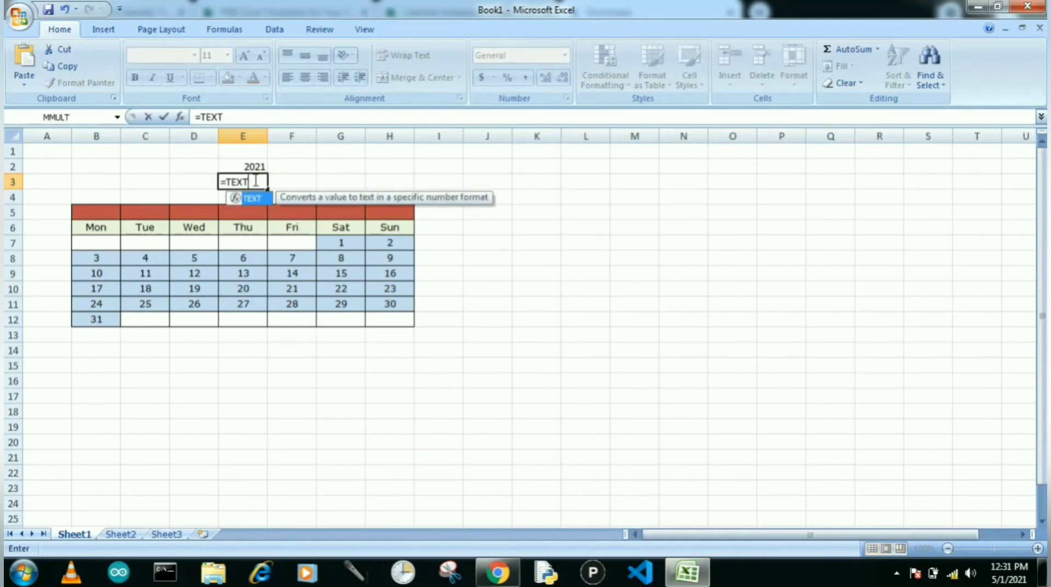
type("(")
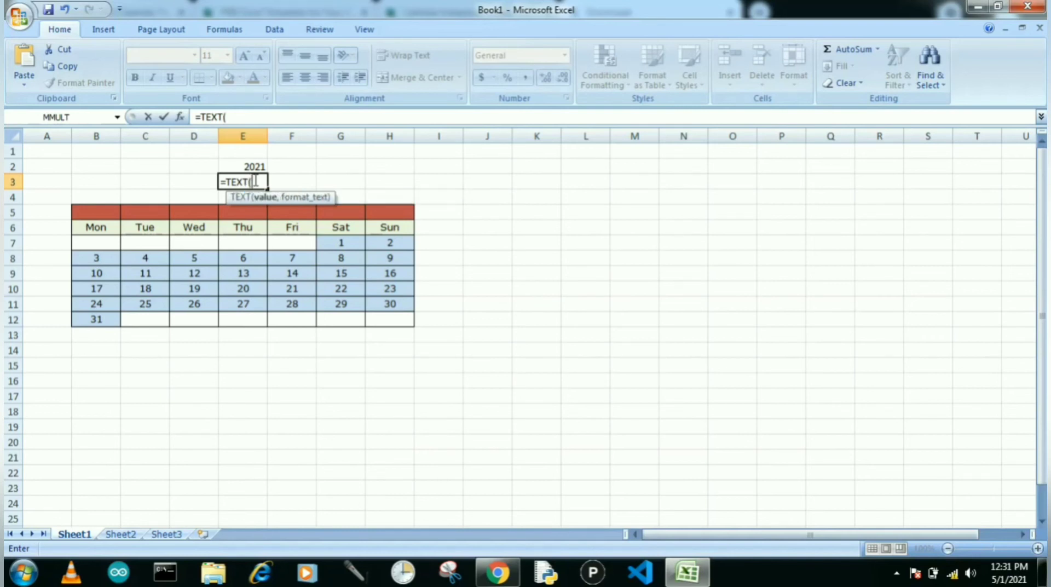
type("DATE(")
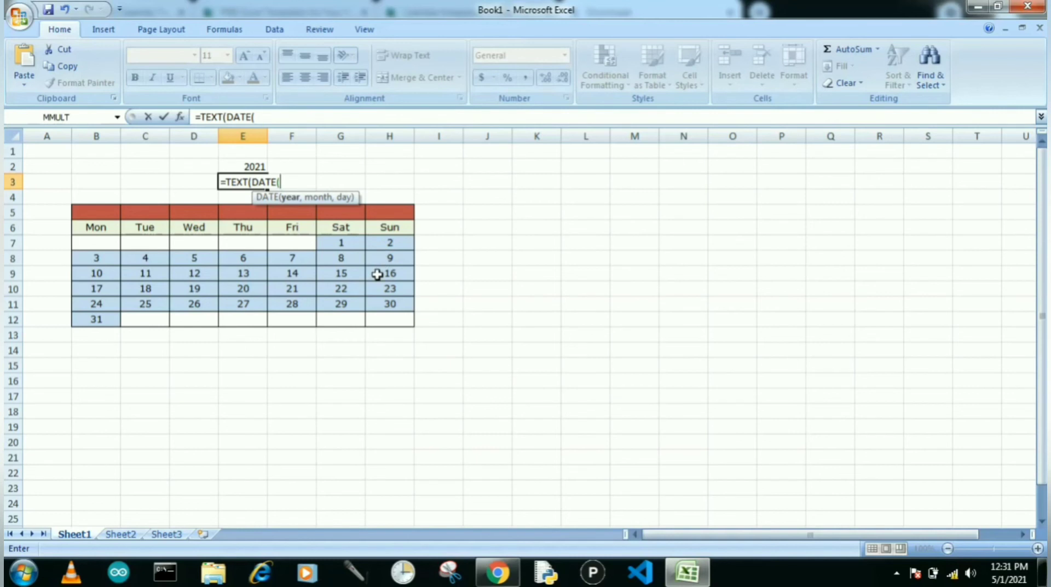
left_click(246, 164)
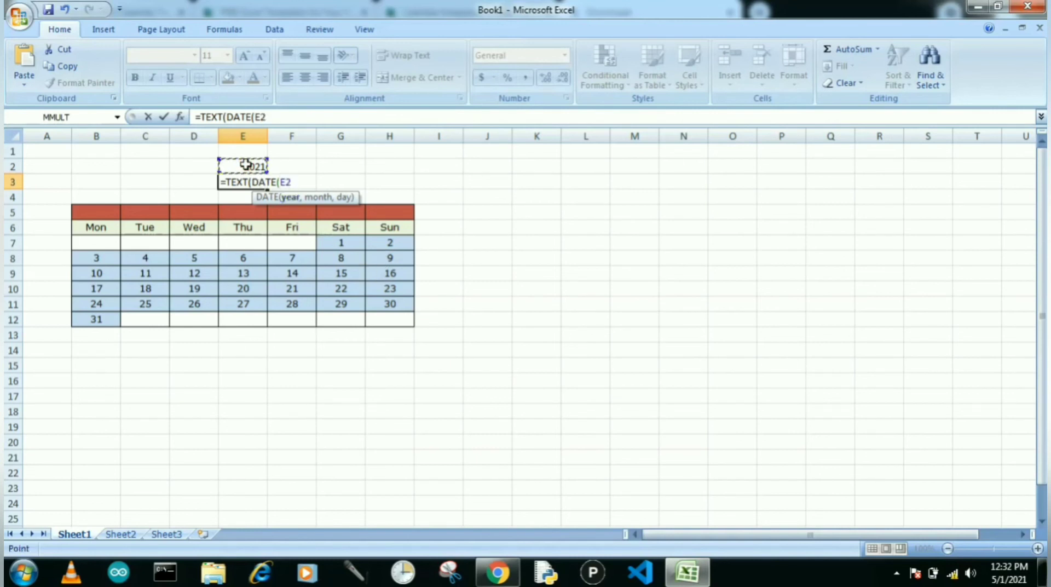
type(",")
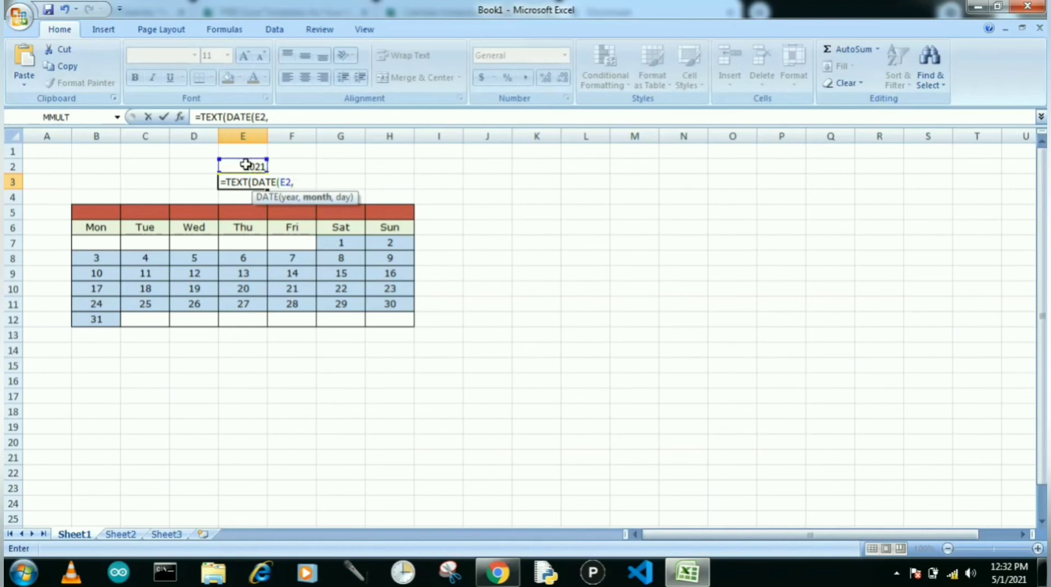
left_click(127, 532)
left_click(148, 165)
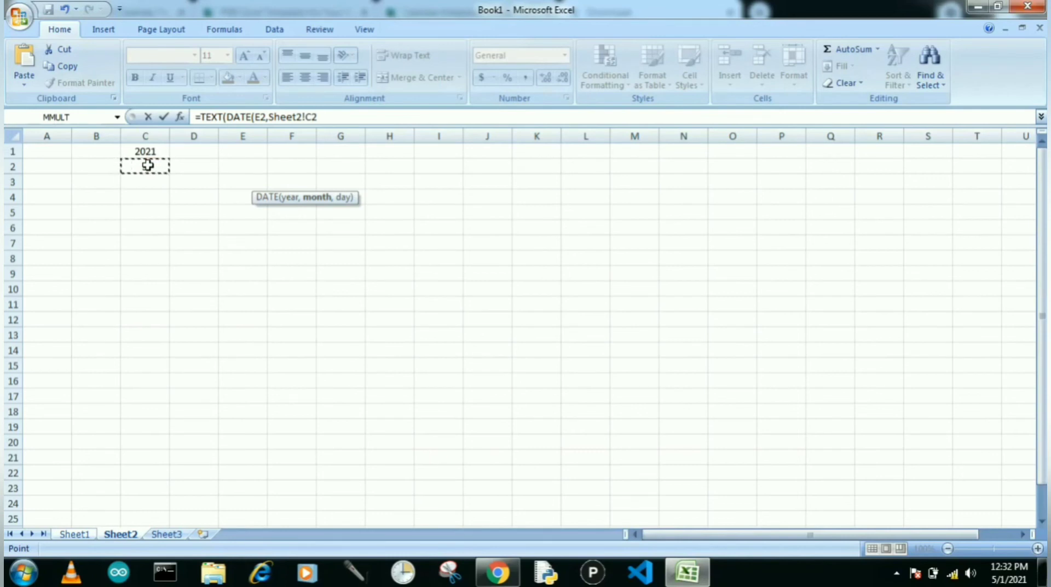
type(",")
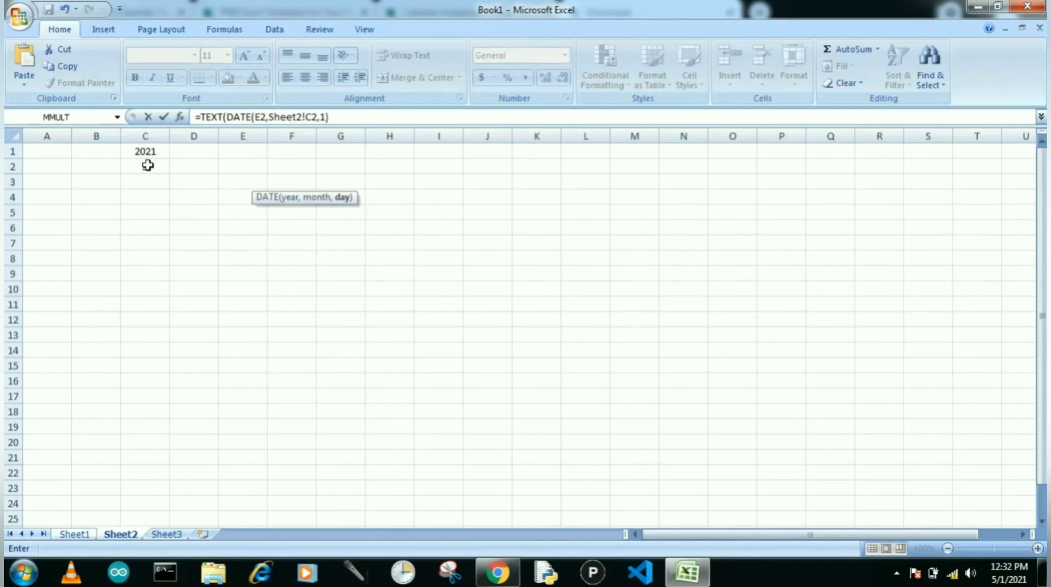
type("1),")
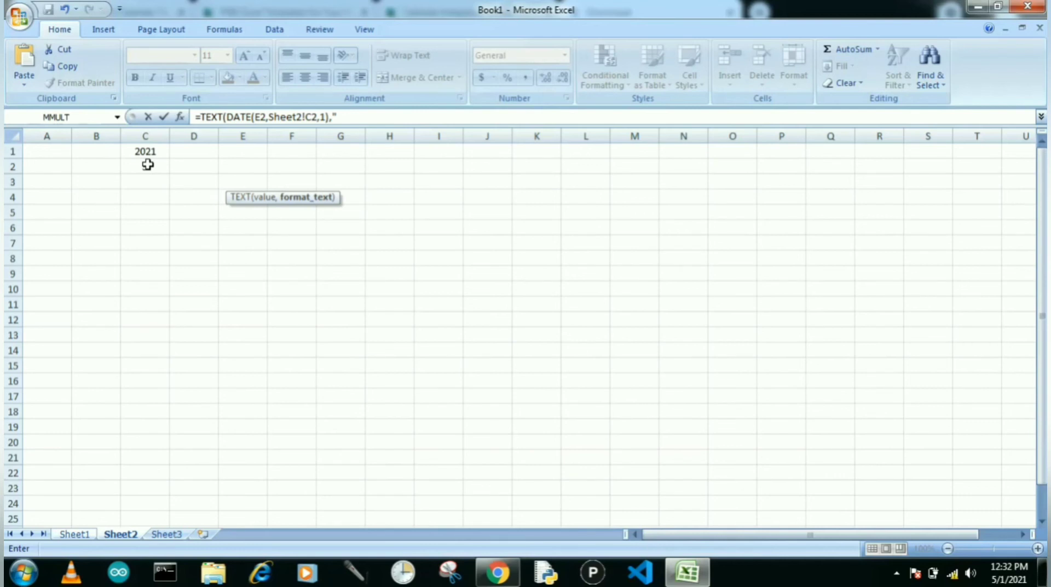
type("\"mmm")
key("Return")
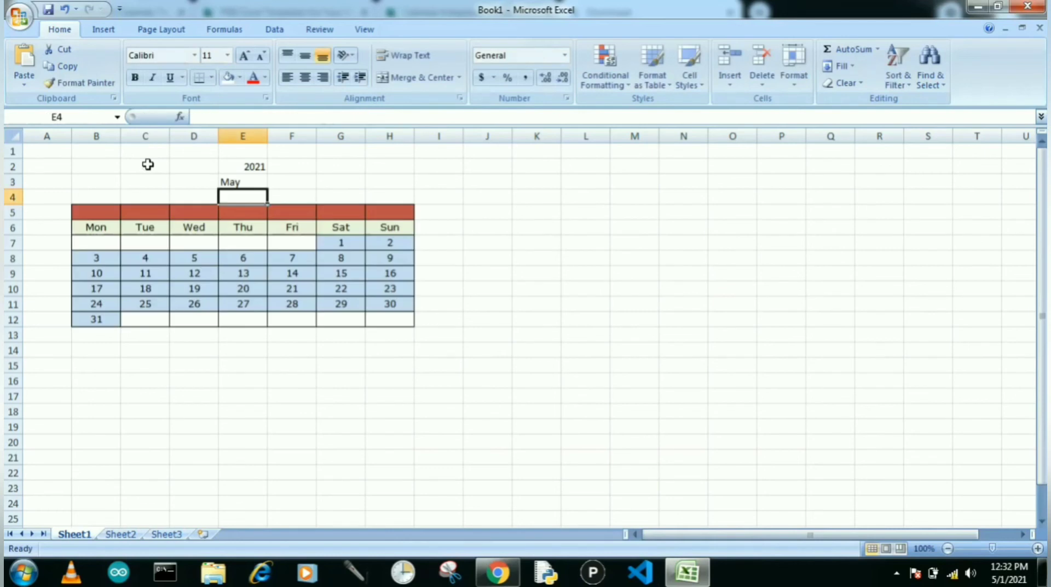
Center the year and month name in cells E2 and E3 horizontally.
left_click_drag(235, 168, 232, 181)
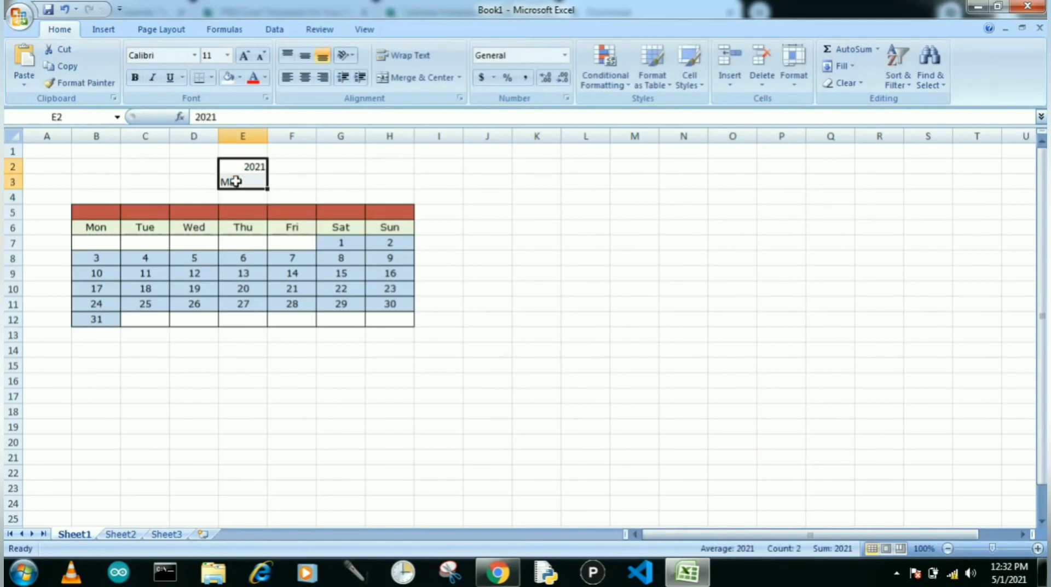
left_click(305, 77)
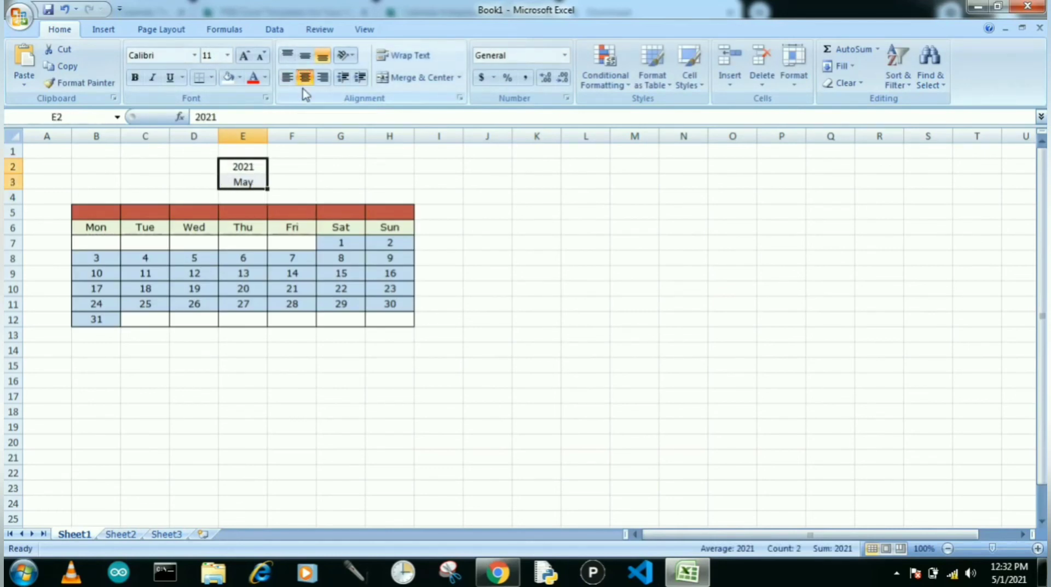
left_click(304, 186)
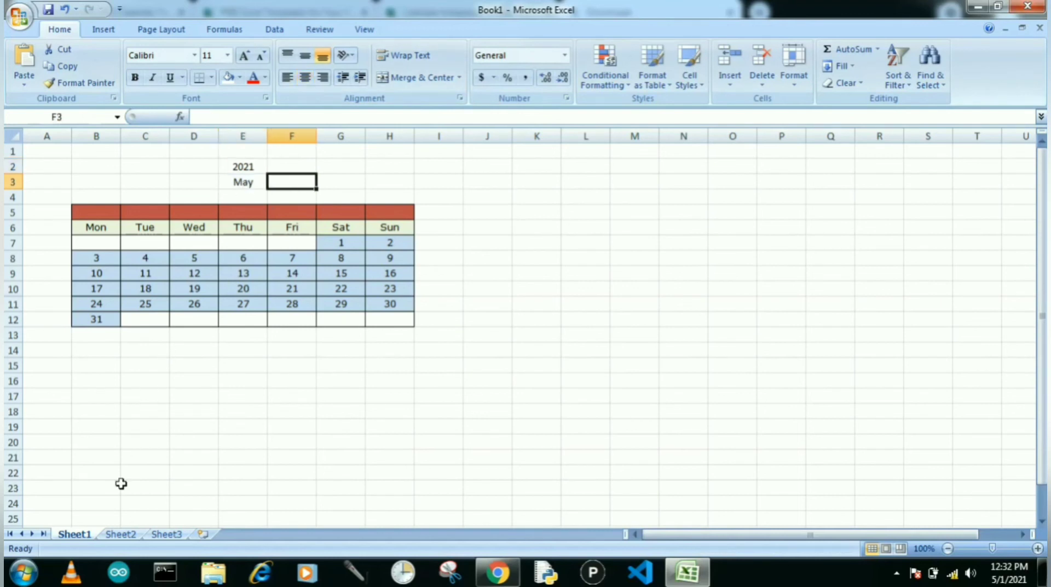
left_click(111, 534)
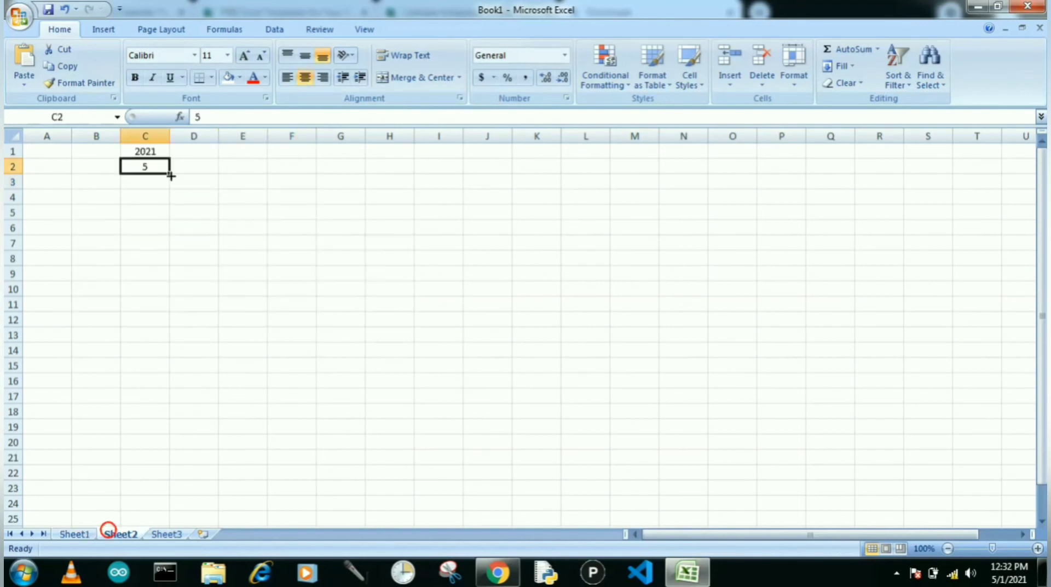
left_click(74, 534)
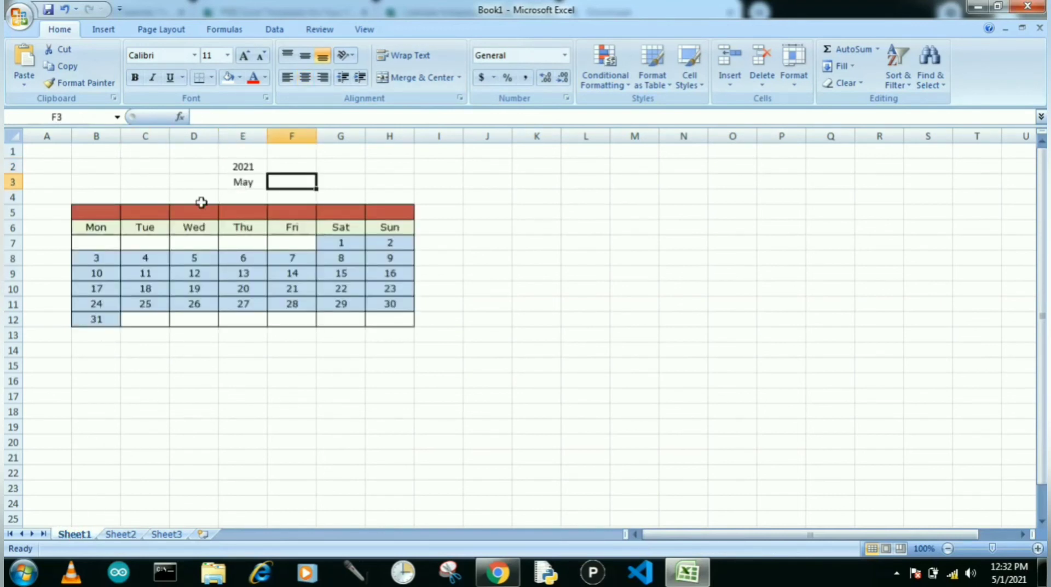
Begin a title formula in the red header cell B5 with =TEXT(DATE(, using cell E2 as the year.
left_click(93, 212)
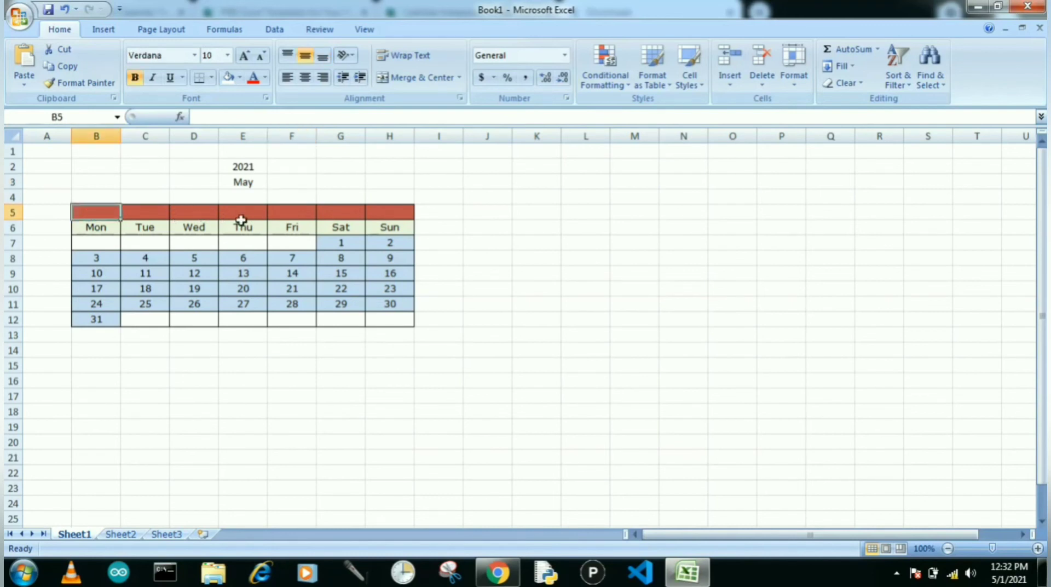
type("=")
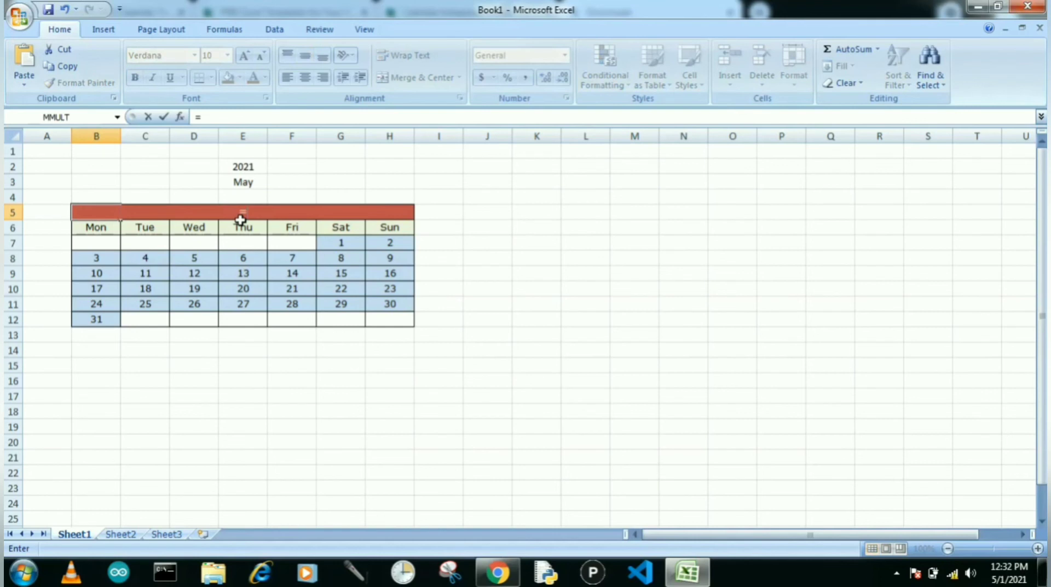
left_click(240, 119)
type("tex")
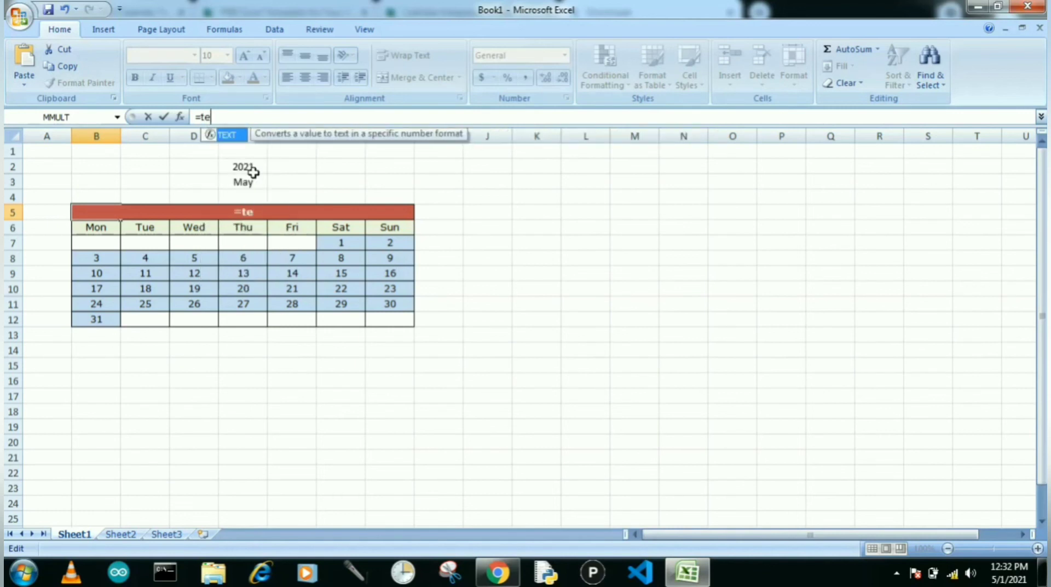
key("BackSpace")
key("BackSpace")
key("BackSpace")
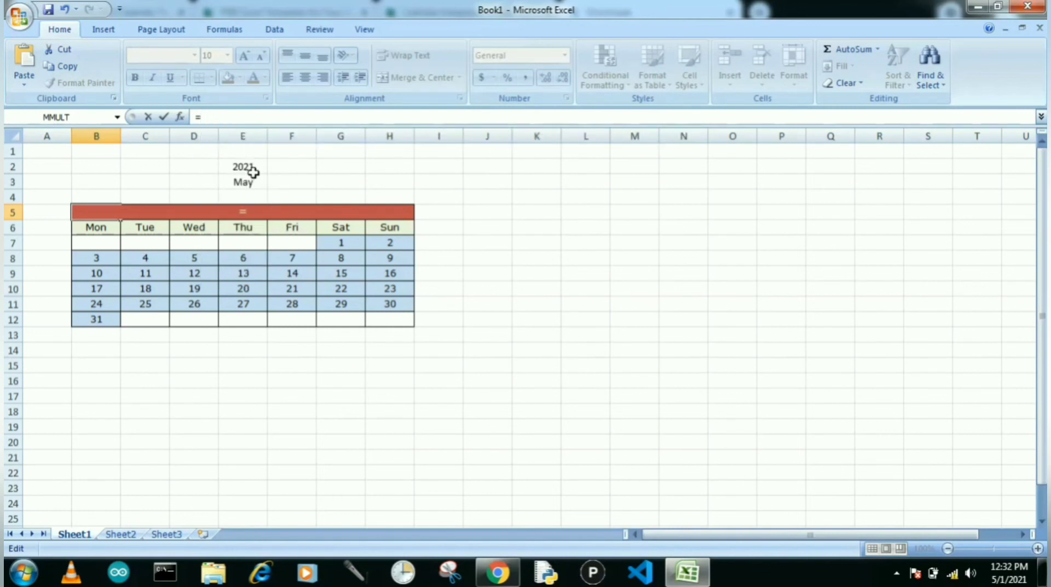
type("TEXT")
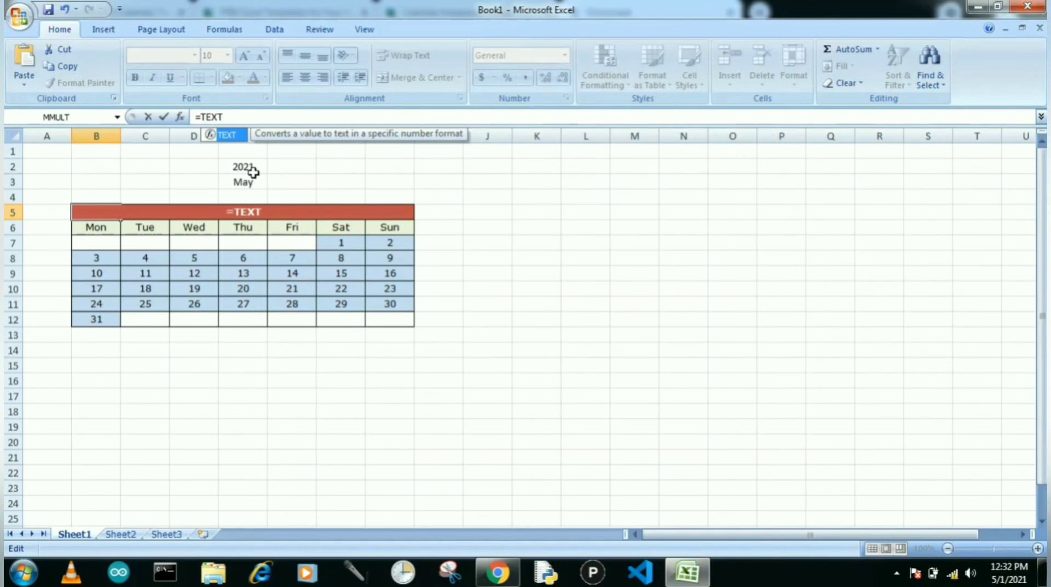
type("(DATE")
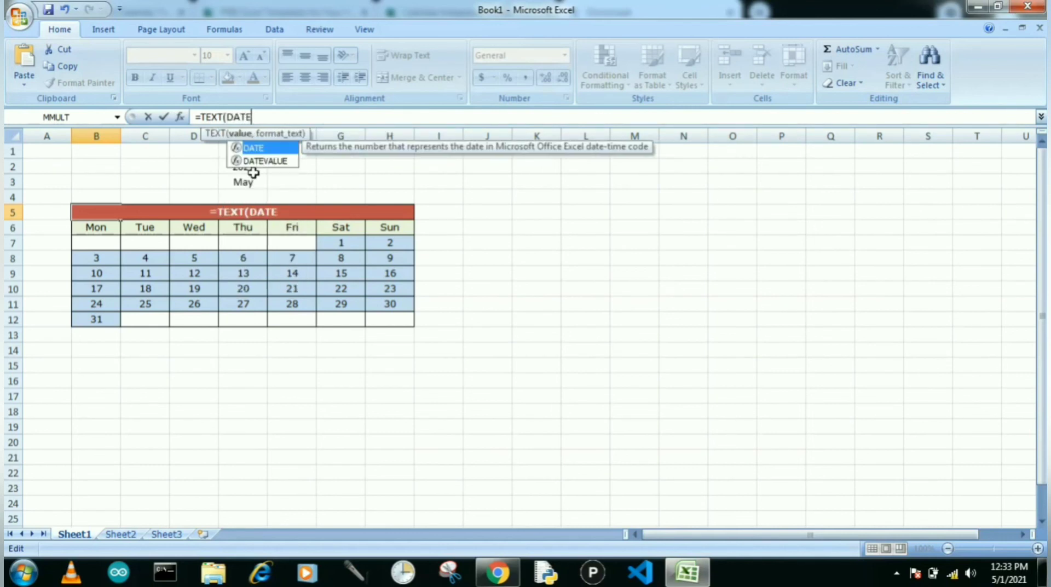
type("(")
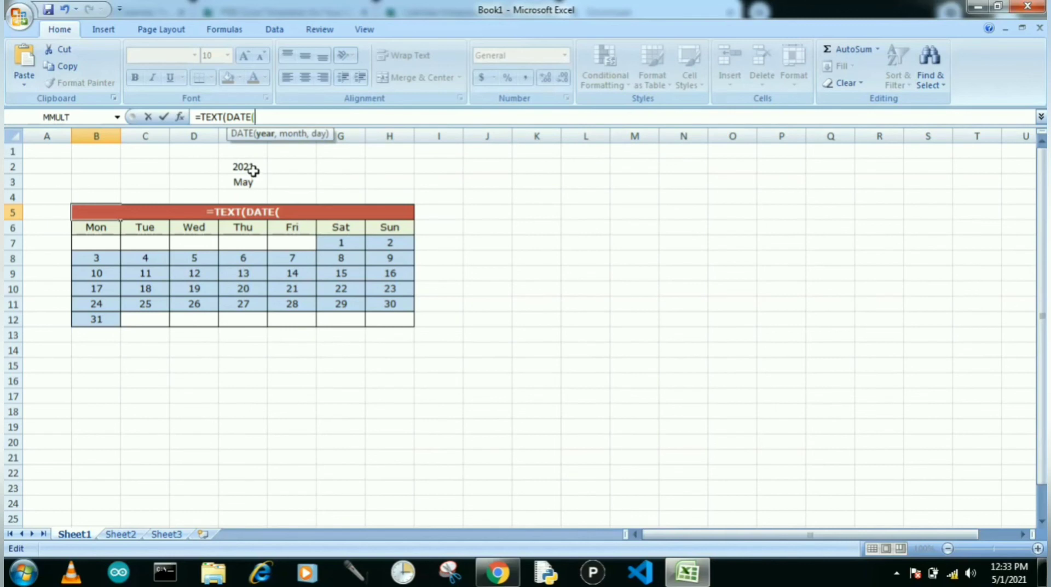
left_click(253, 170)
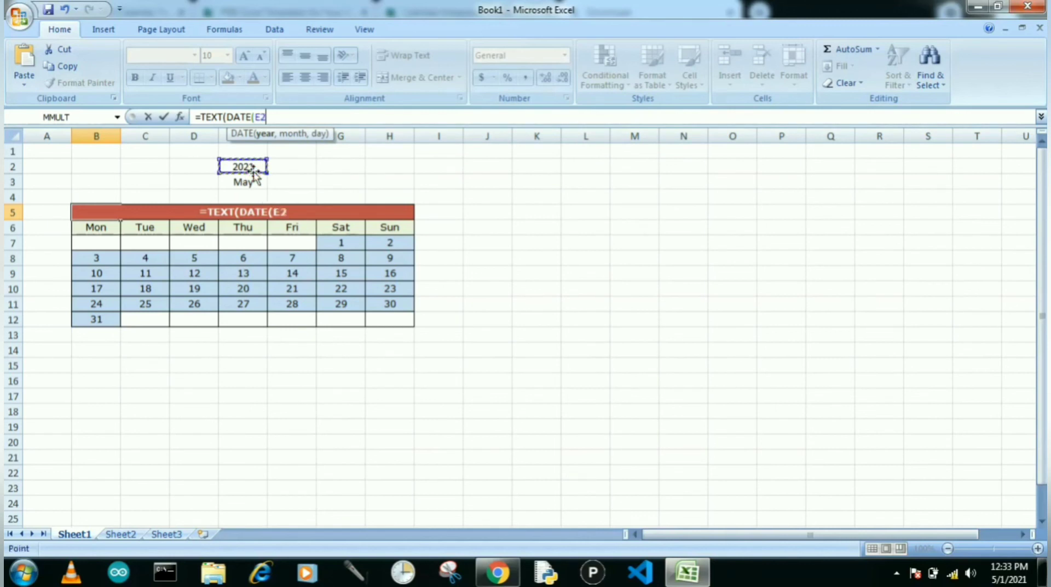
type(",")
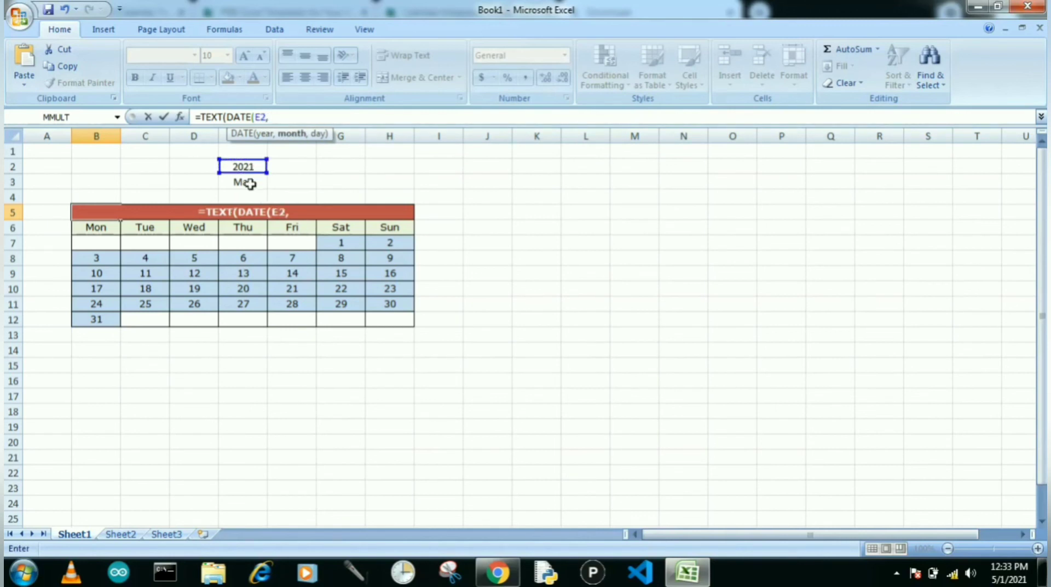
Continue the B5 formula with Sheet2 cell C2 as the month, day 1 and the format "mmmm", then join a space with &" "&.
left_click(130, 532)
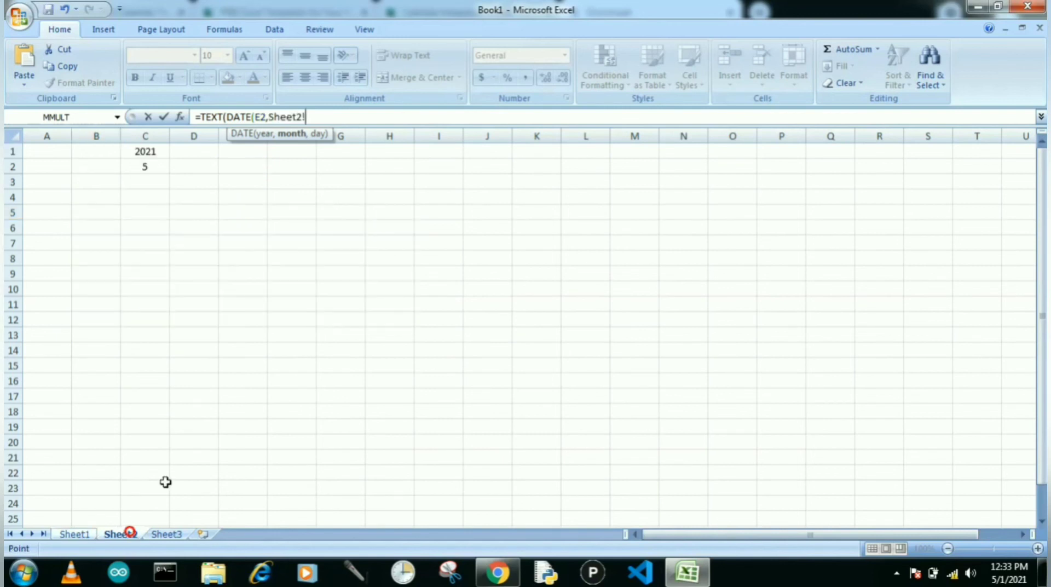
left_click(148, 166)
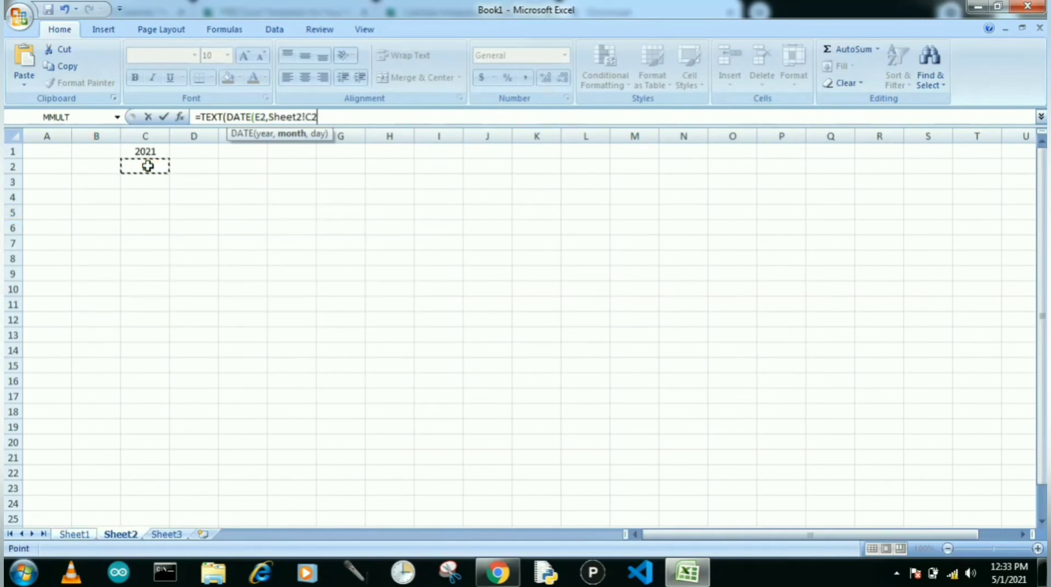
type(",")
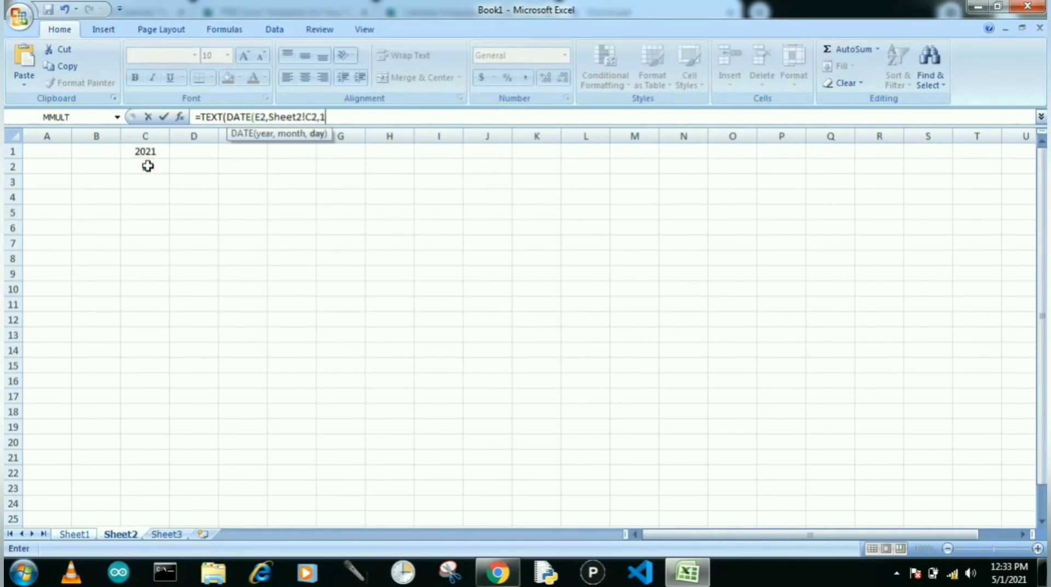
type("1),")
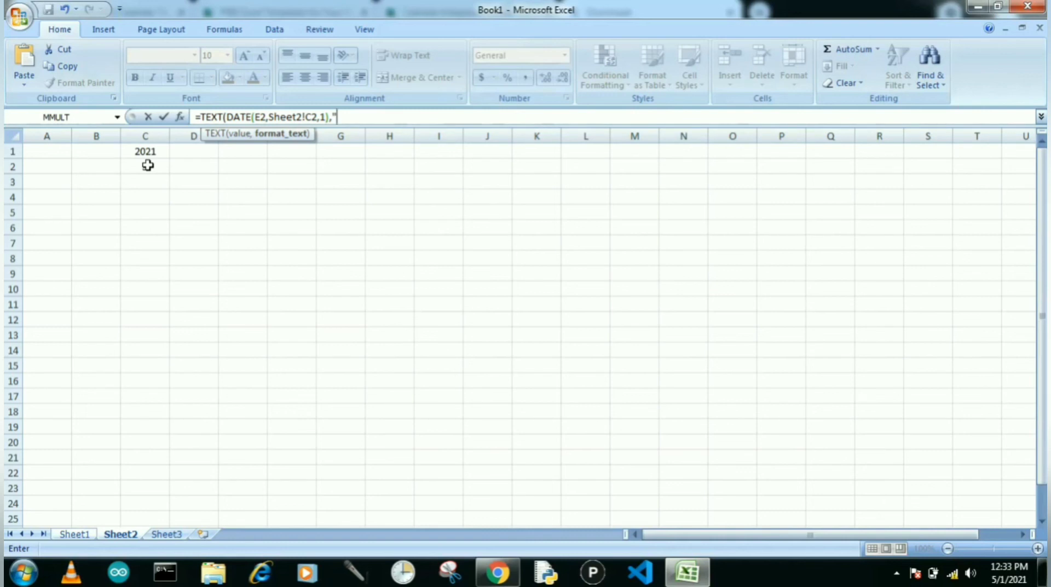
type("\"mmmm\")&\" \"&")
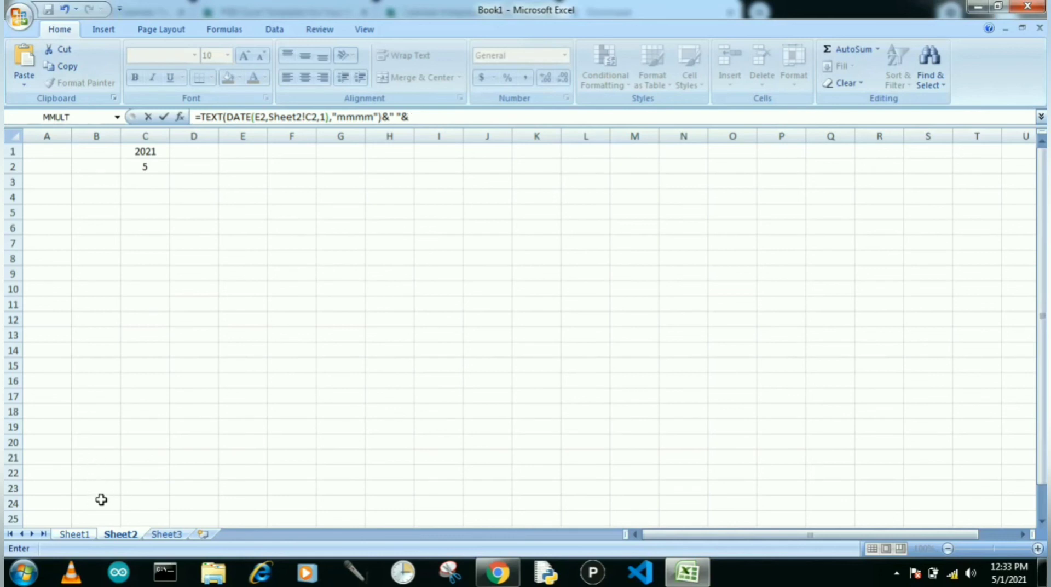
Finish the B5 title formula by appending the year from Sheet1 cell E2.
left_click(82, 537)
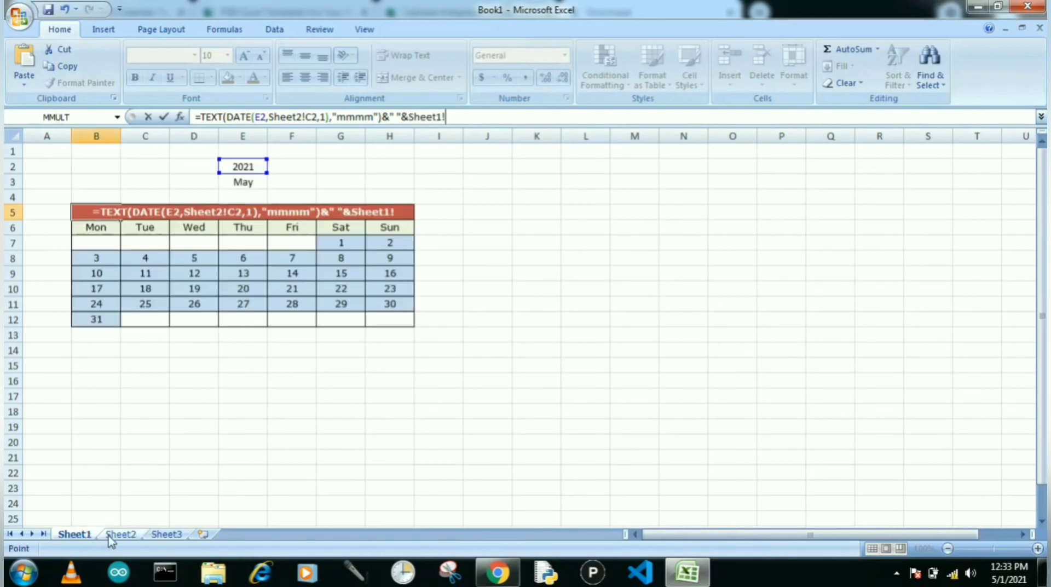
key("BackSpace")
key("BackSpace")
key("BackSpace")
key("BackSpace")
key("BackSpace")
key("BackSpace")
key("BackSpace")
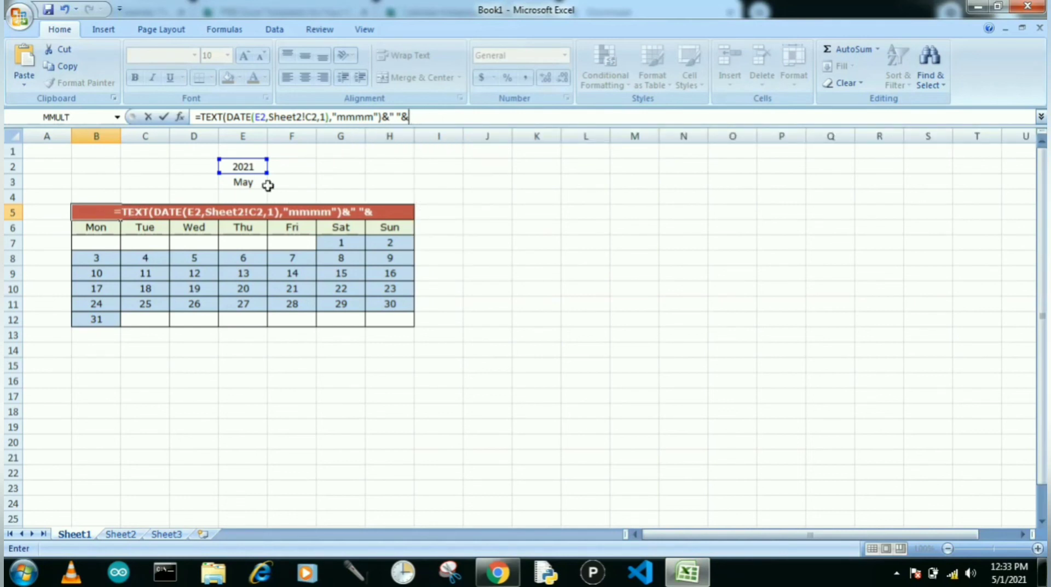
left_click(239, 166)
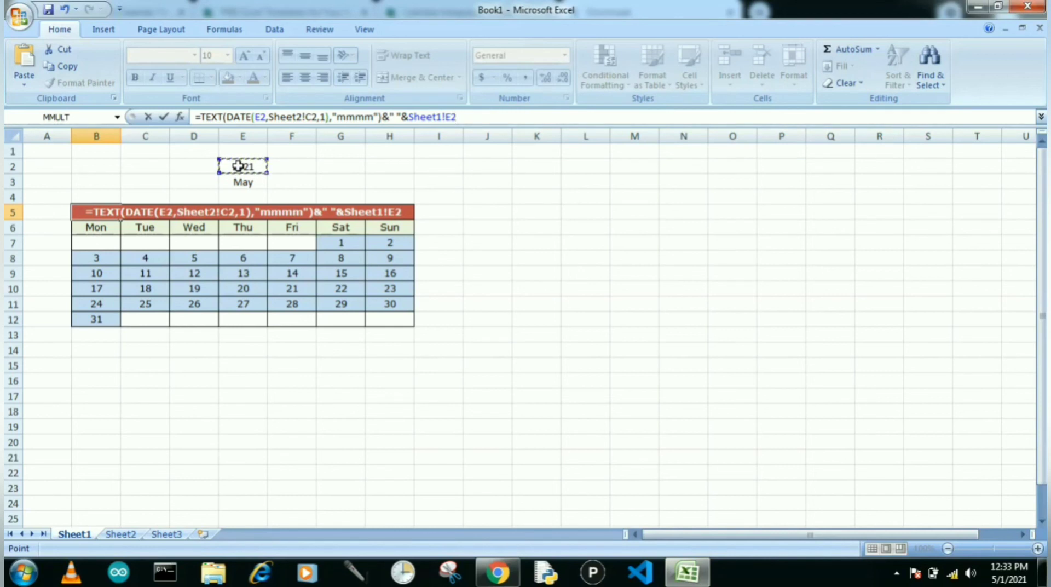
key("Return")
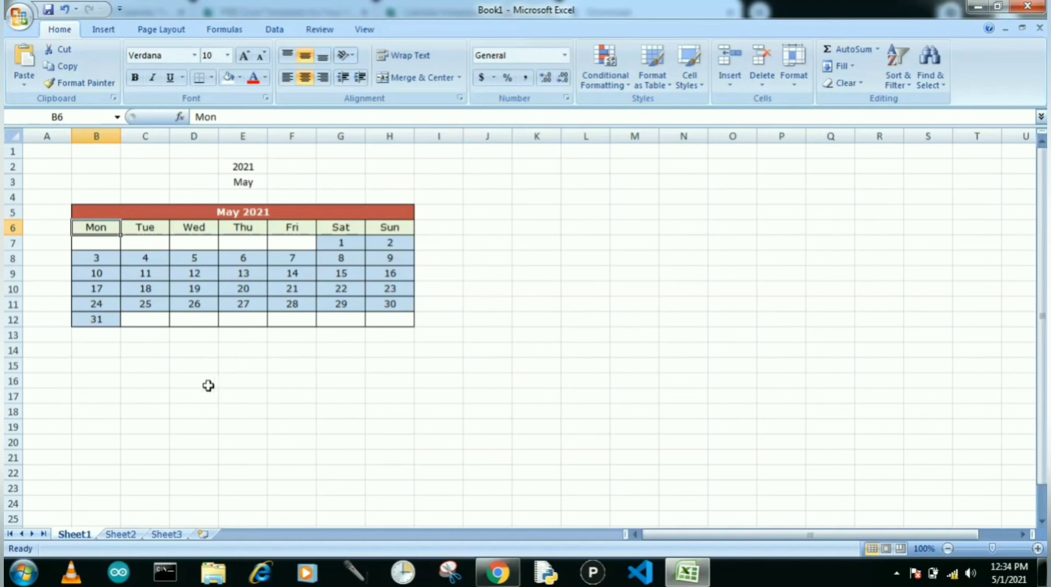
Replace the month number in Sheet2 cell C2 with a formula linking to Sheet1 cell E1.
left_click(120, 534)
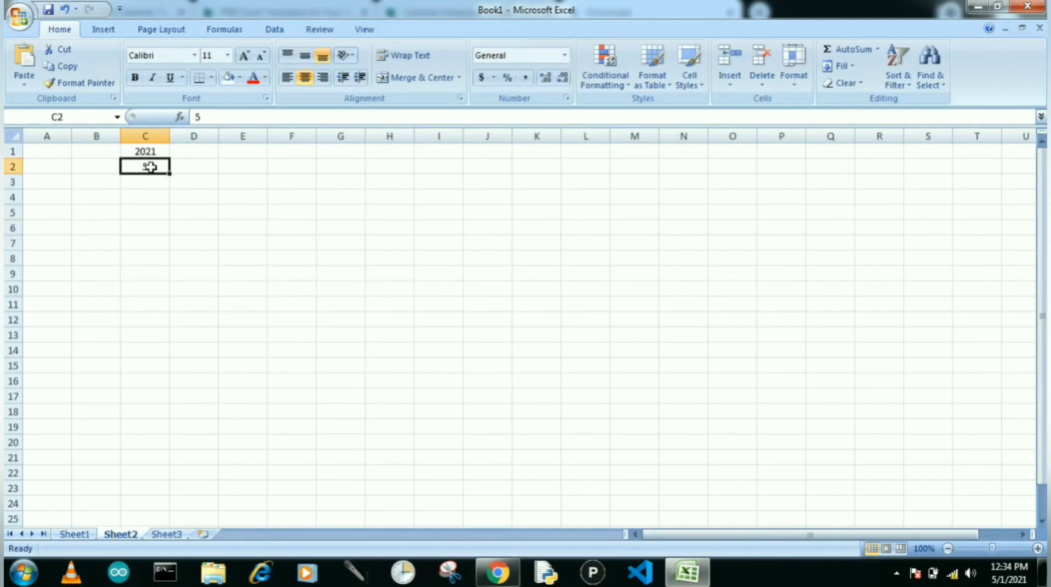
type("=")
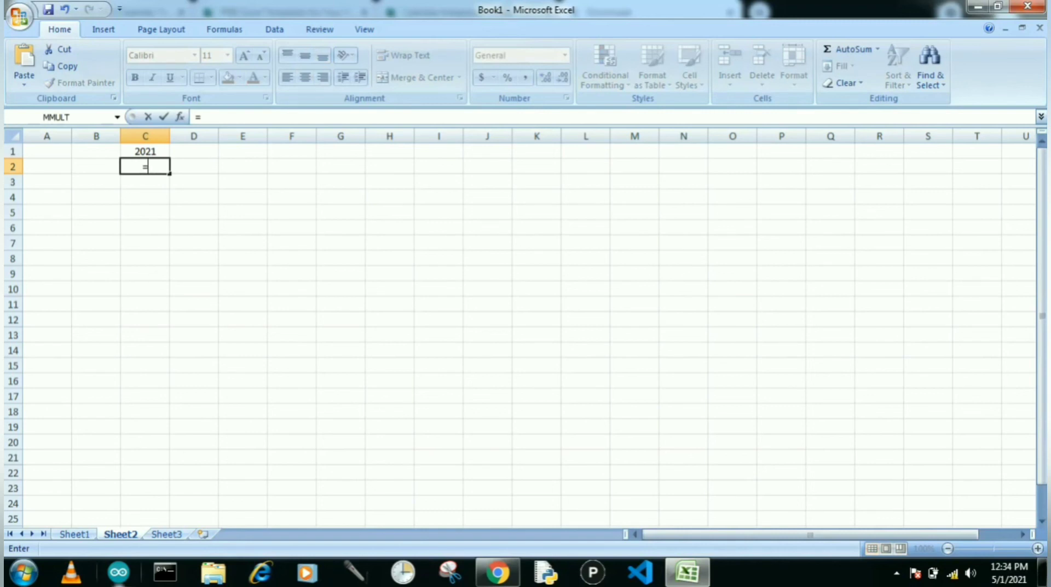
left_click(75, 534)
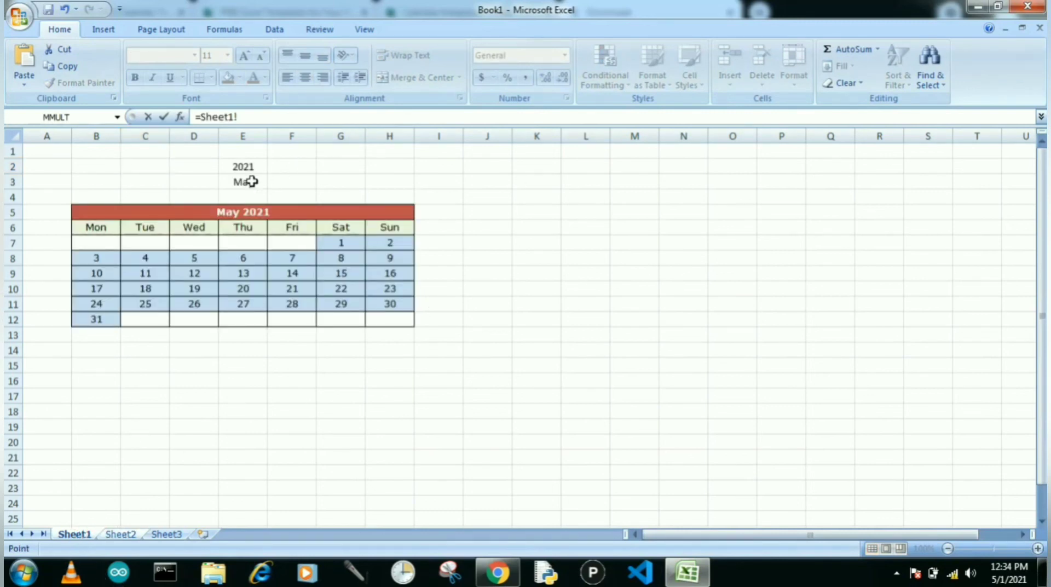
left_click(244, 149)
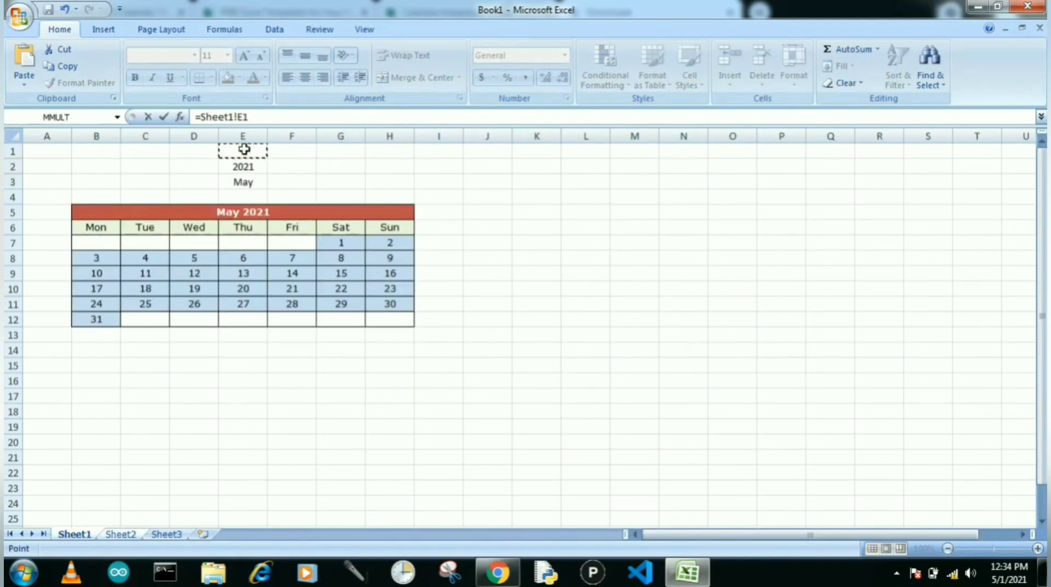
key("Return")
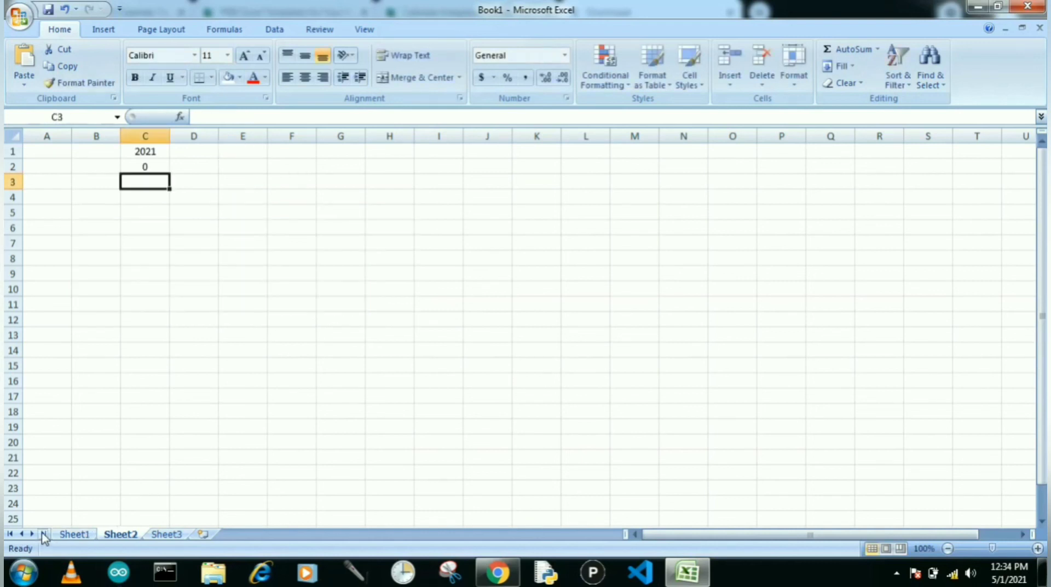
Hide row 3, which holds the abbreviated month name, on Sheet1.
left_click(71, 534)
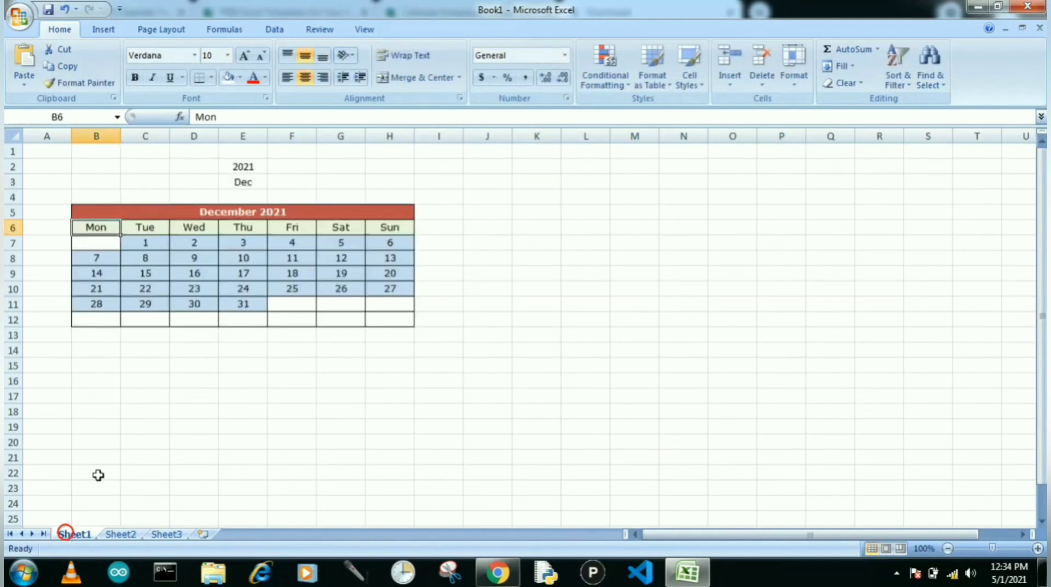
left_click(241, 182)
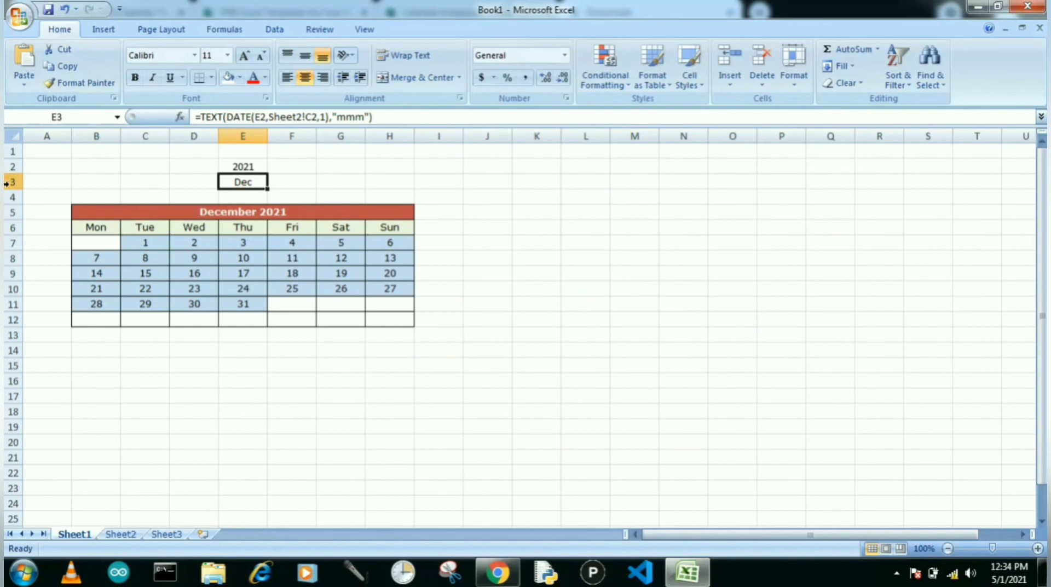
right_click(12, 181)
left_click(59, 351)
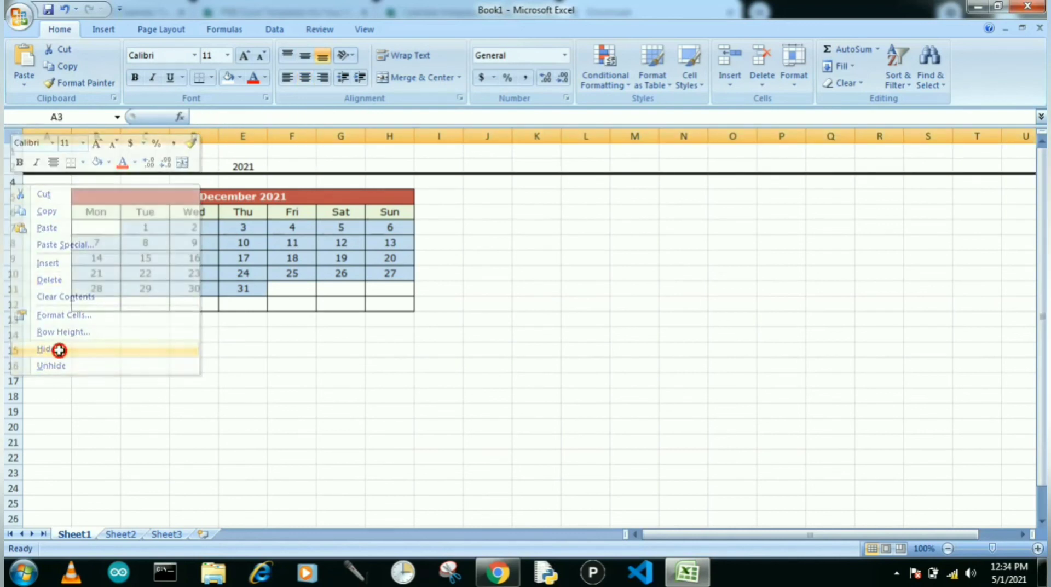
left_click(627, 242)
Label the input cells by entering Year in cell D2 and Month in cell D1.
left_click(182, 165)
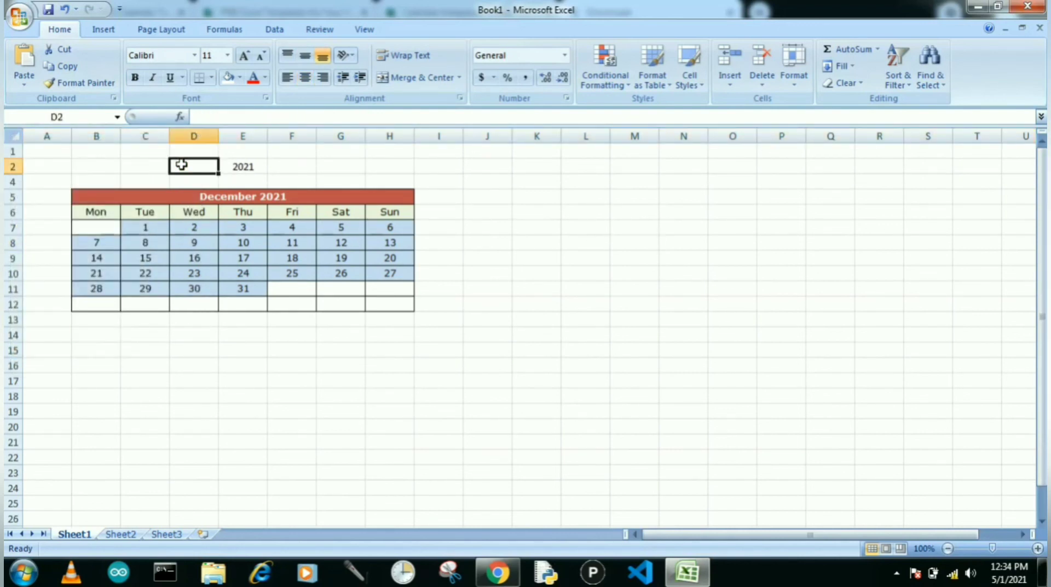
type("Year")
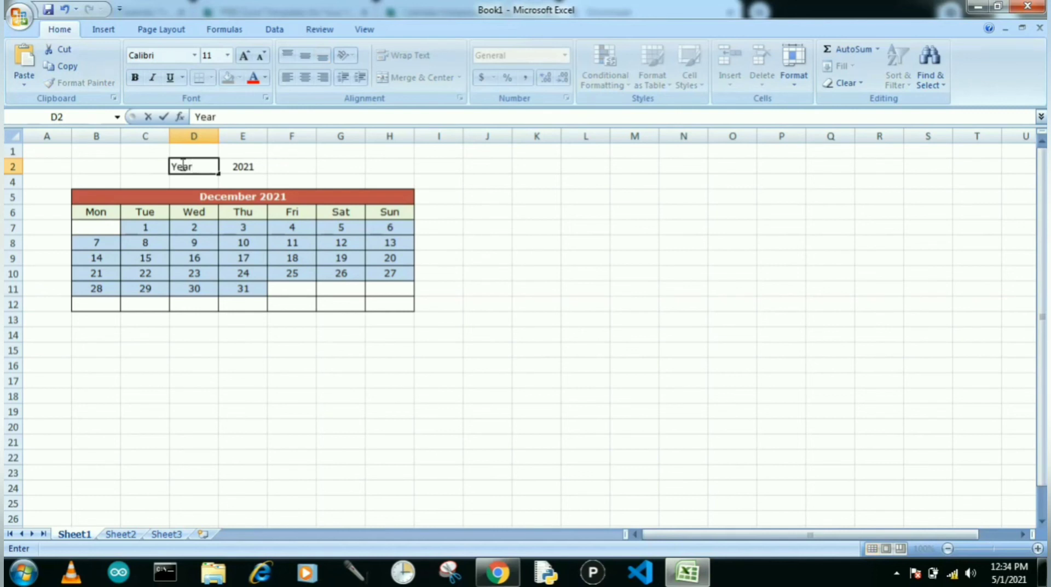
key("Return")
left_click(192, 153)
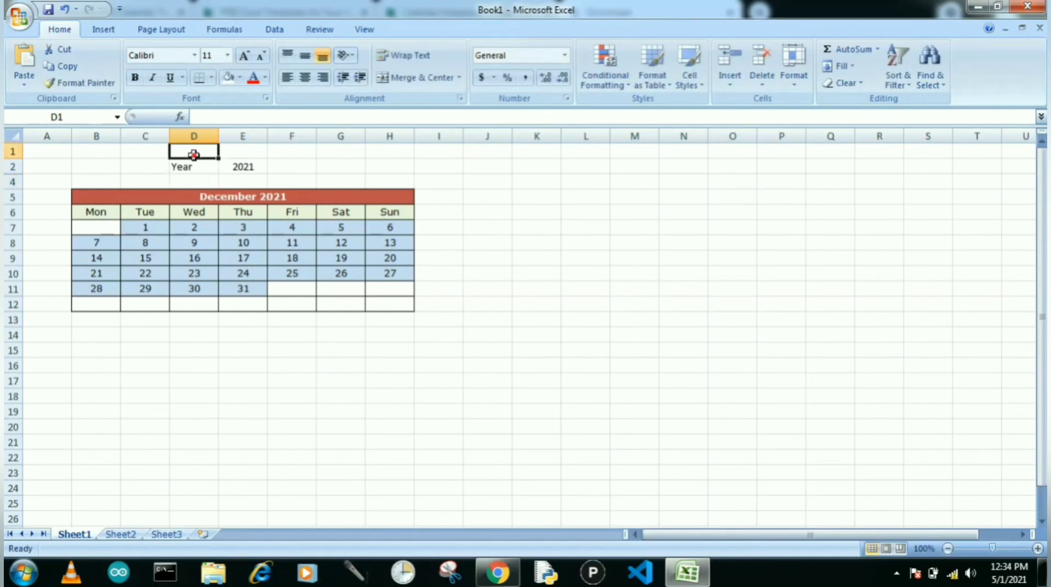
type("Mon")
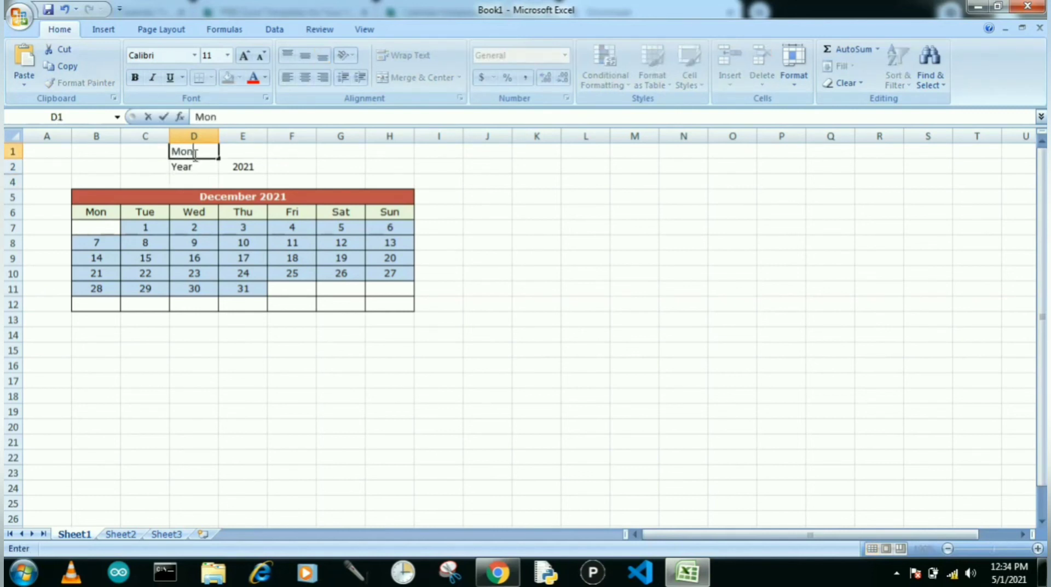
type("th")
key("Return")
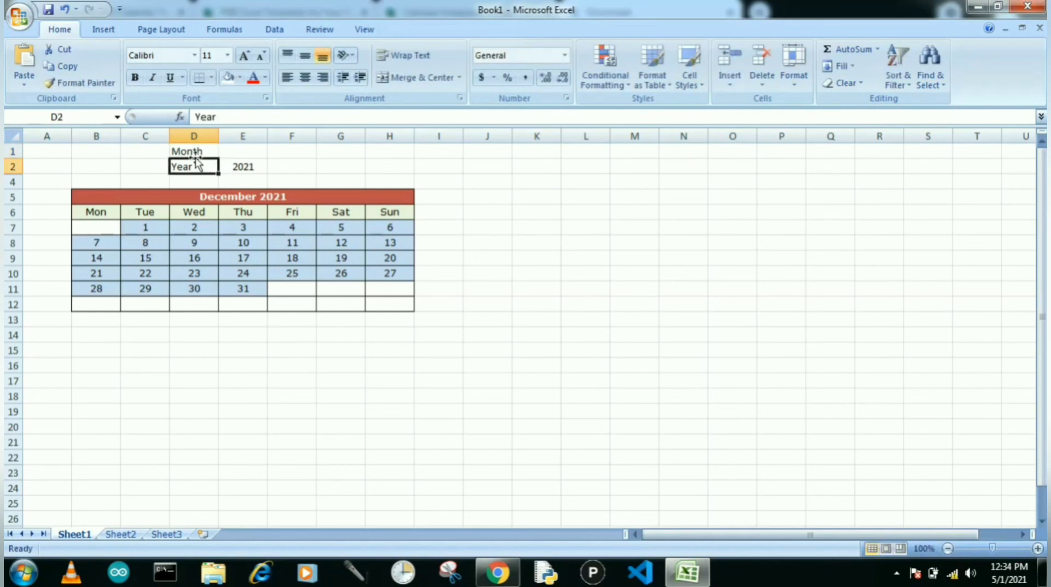
Enter month 05 in cell E1 beside the Month label and center it horizontally.
left_click(242, 151)
type("05")
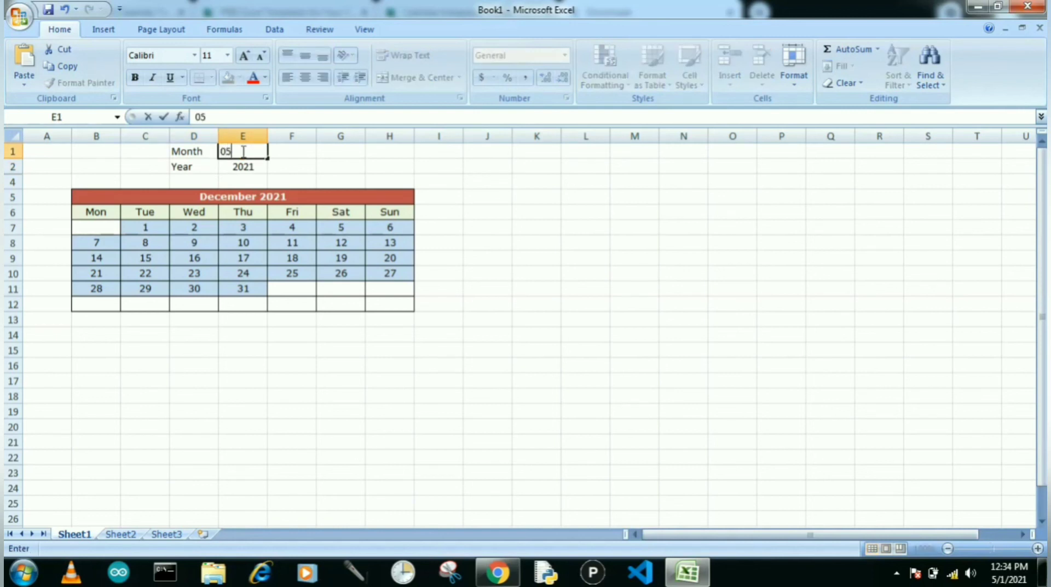
key("Return")
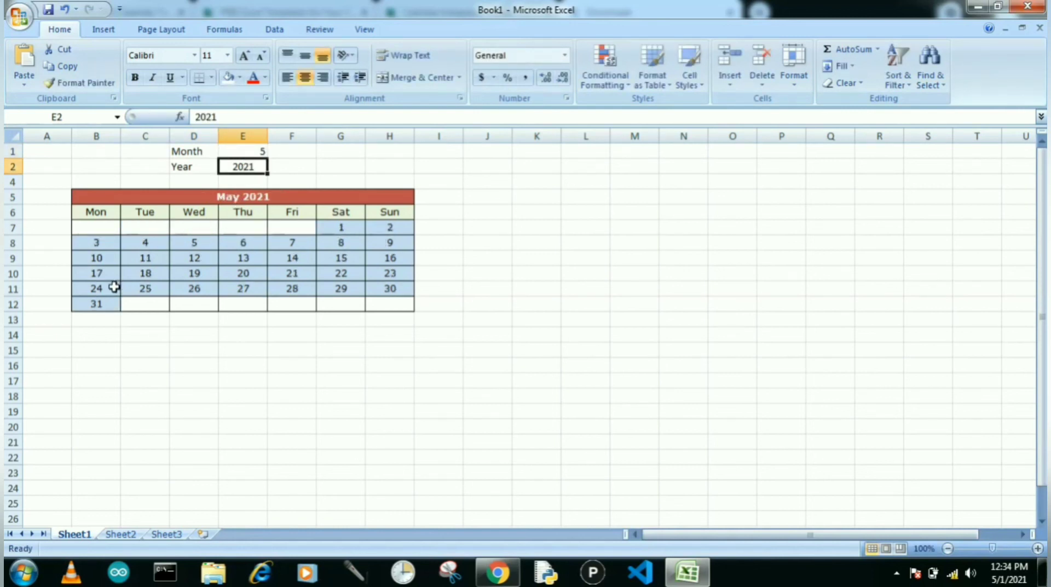
left_click(240, 151)
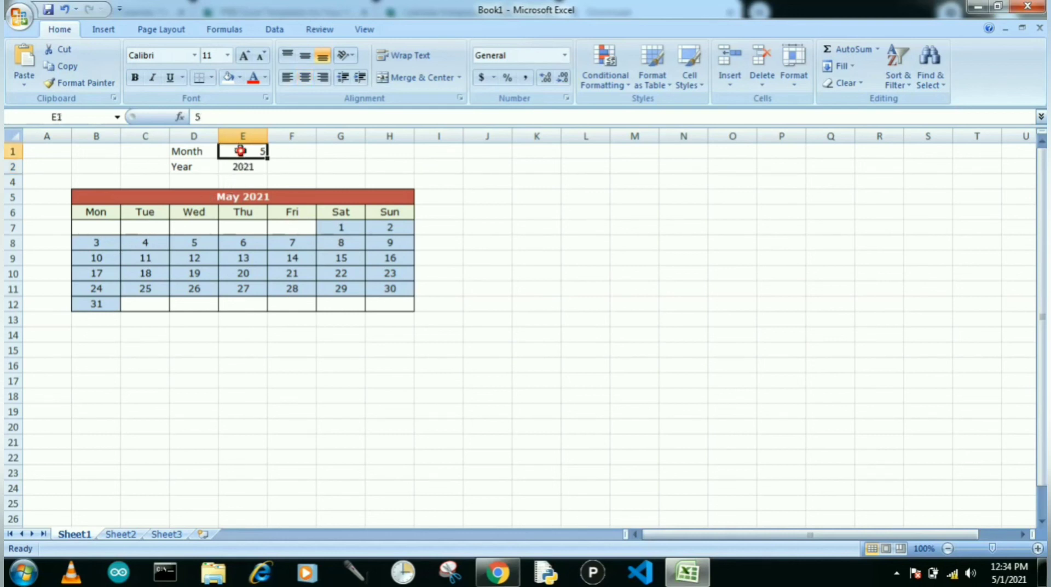
left_click(305, 77)
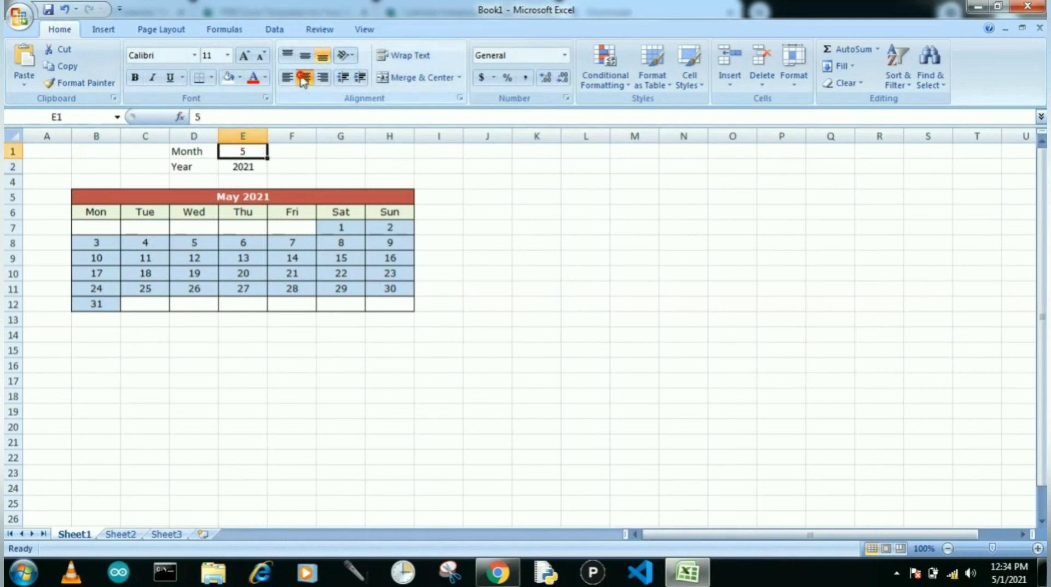
Test the calendar by setting the month in E1 to 12 and afresh to 01.
type("12")
left_click(236, 168)
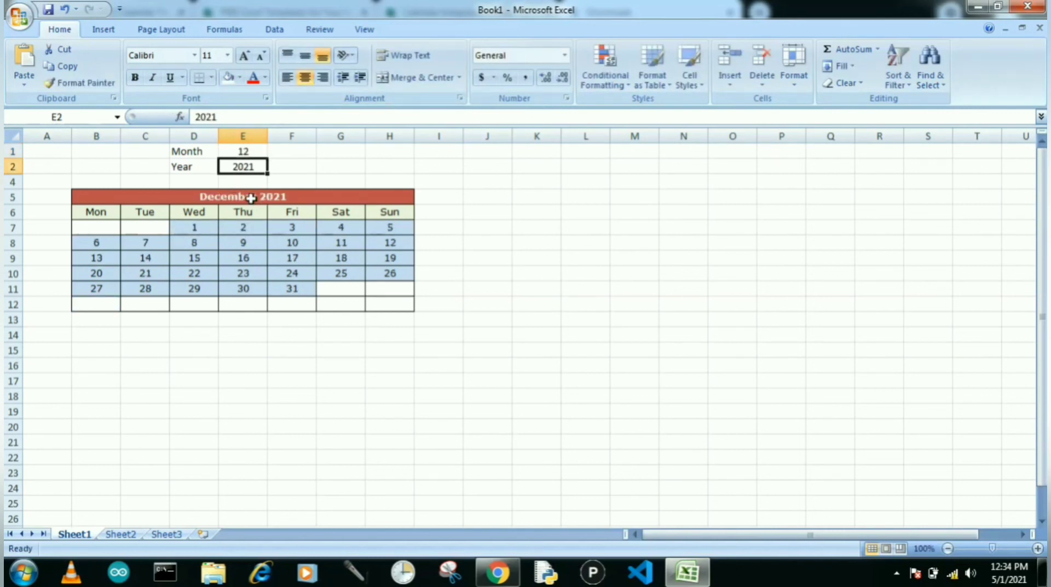
left_click(243, 149)
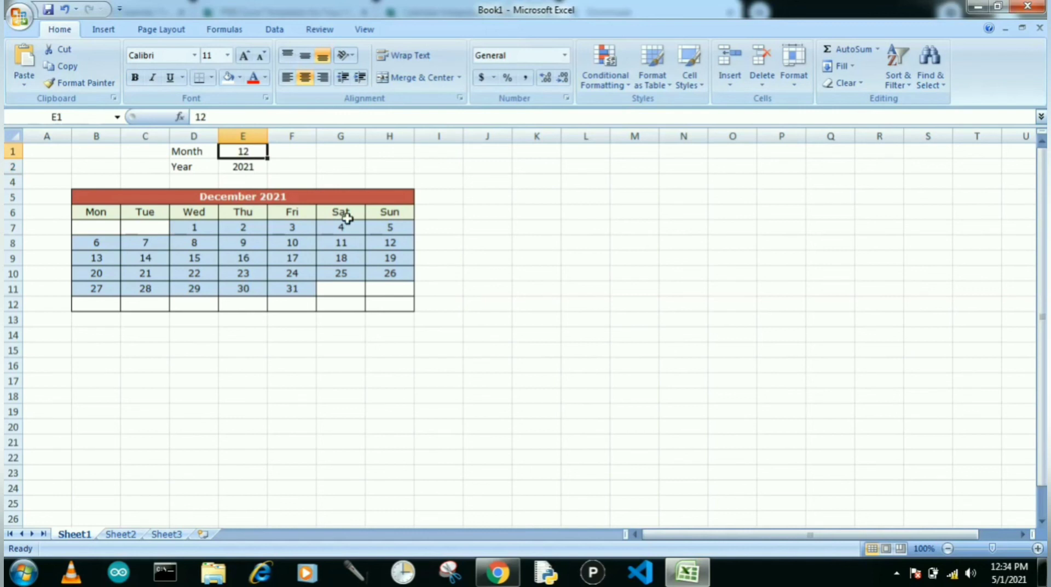
type("01")
key("Return")
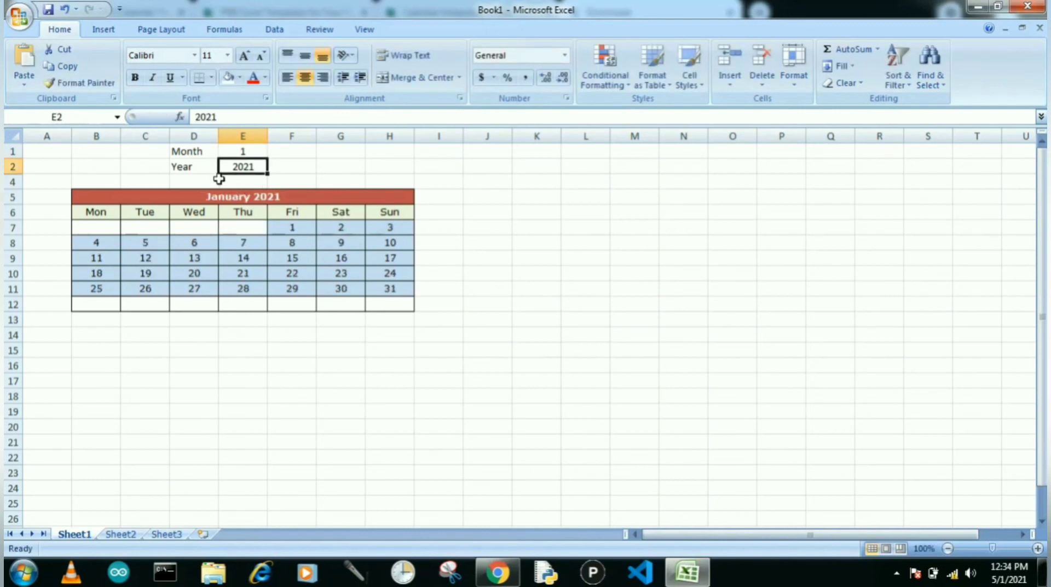
Test another period by setting the year in E2 to 1999 and the month in E1 to 04.
type("199")
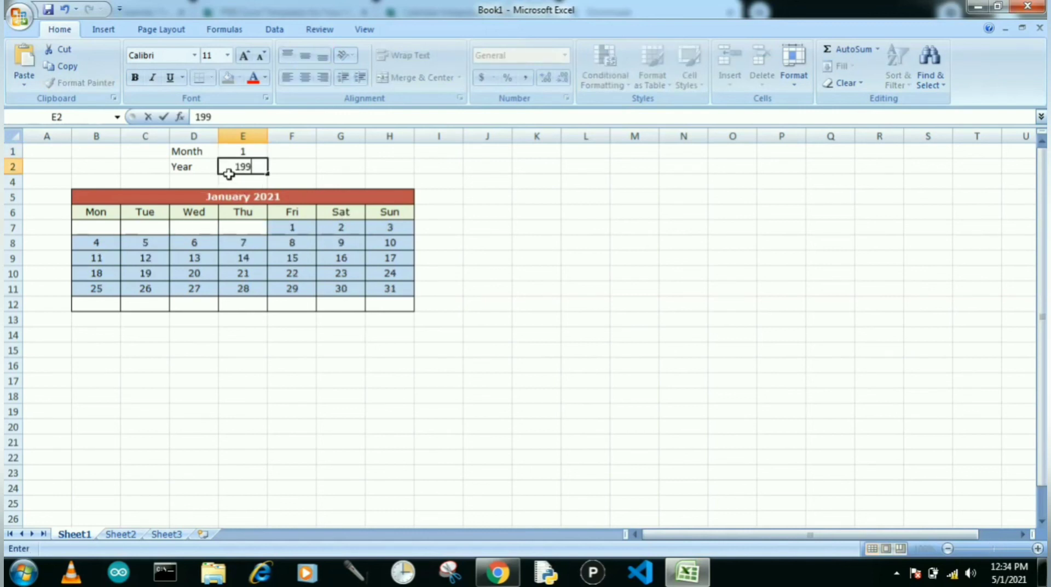
type("9")
key("Return")
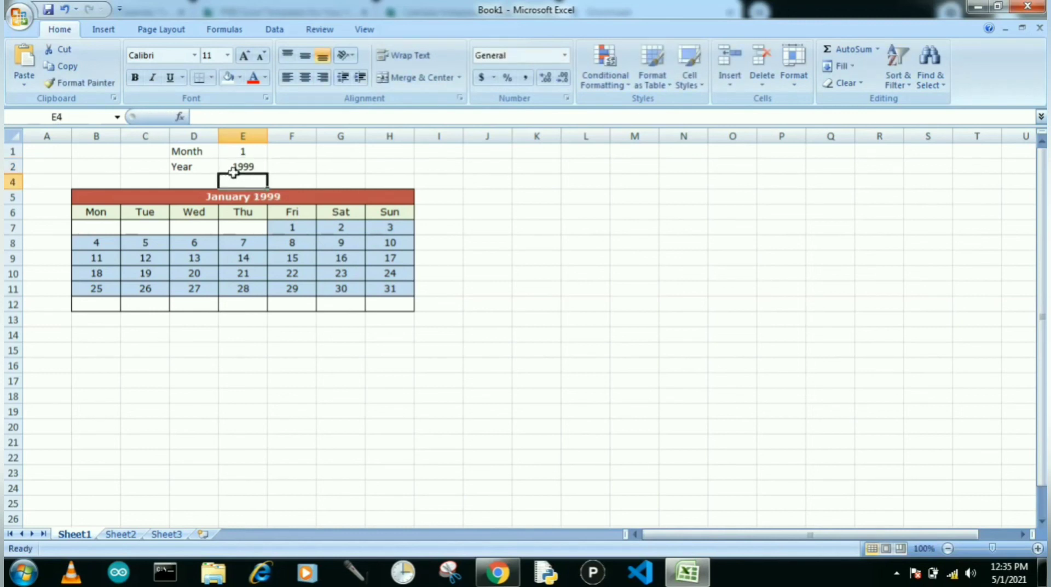
left_click(230, 151)
type("4")
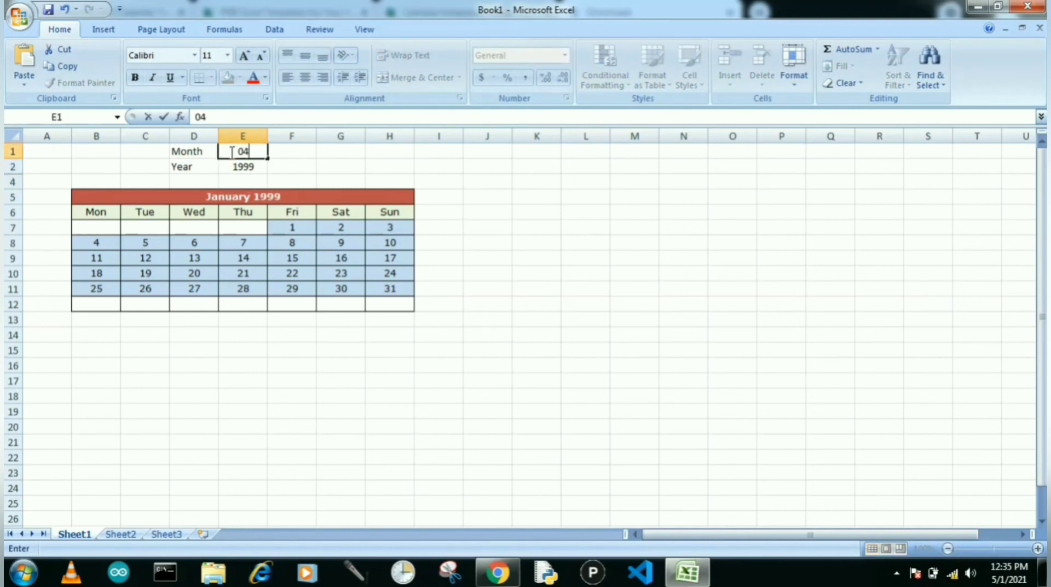
key("Return")
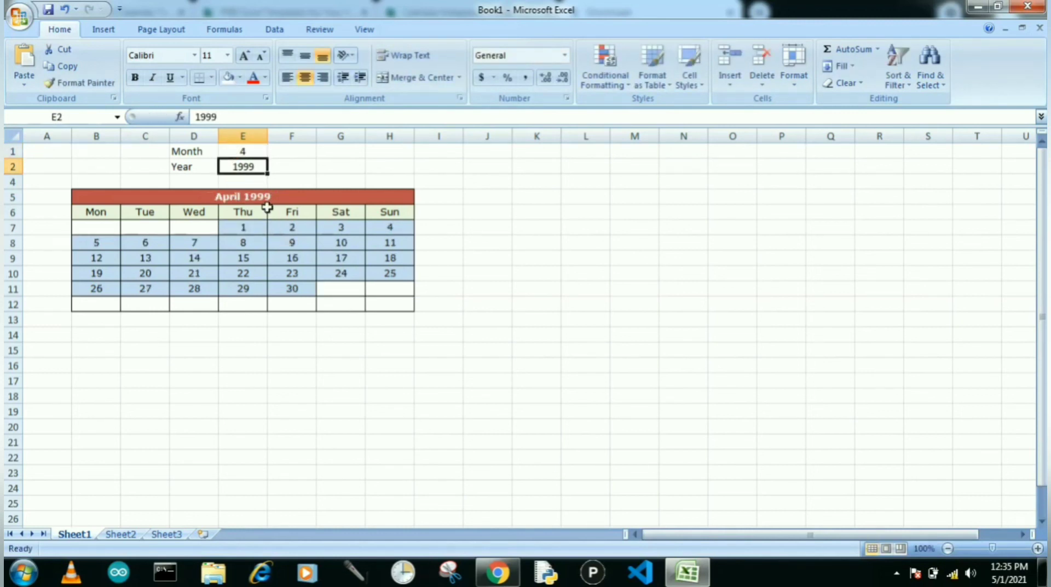
Test the calendar with month 08 in cell E1 and year 2000 in cell E2.
left_click(243, 152)
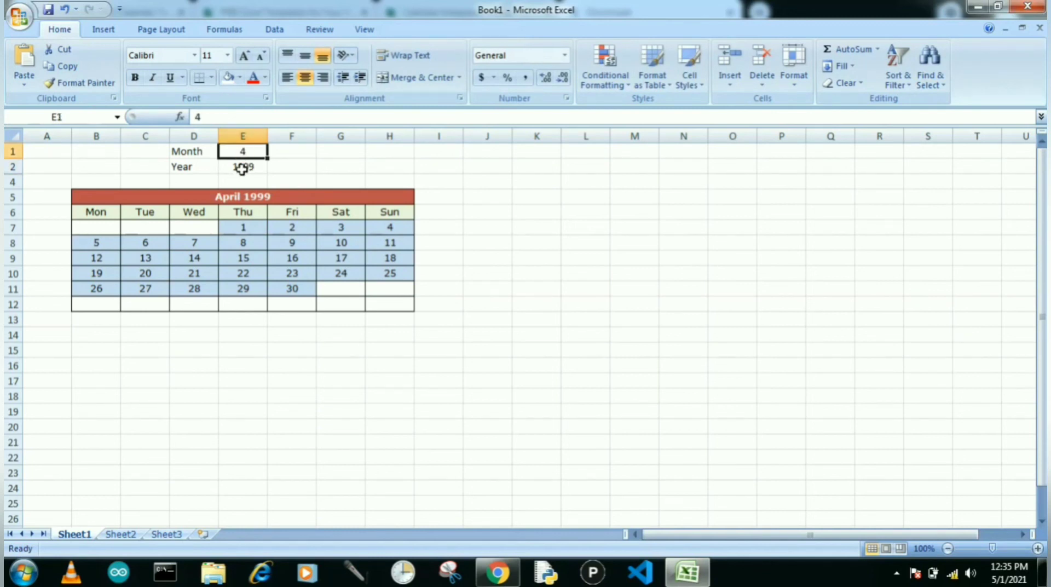
left_click(242, 166)
left_click(245, 150)
type("08")
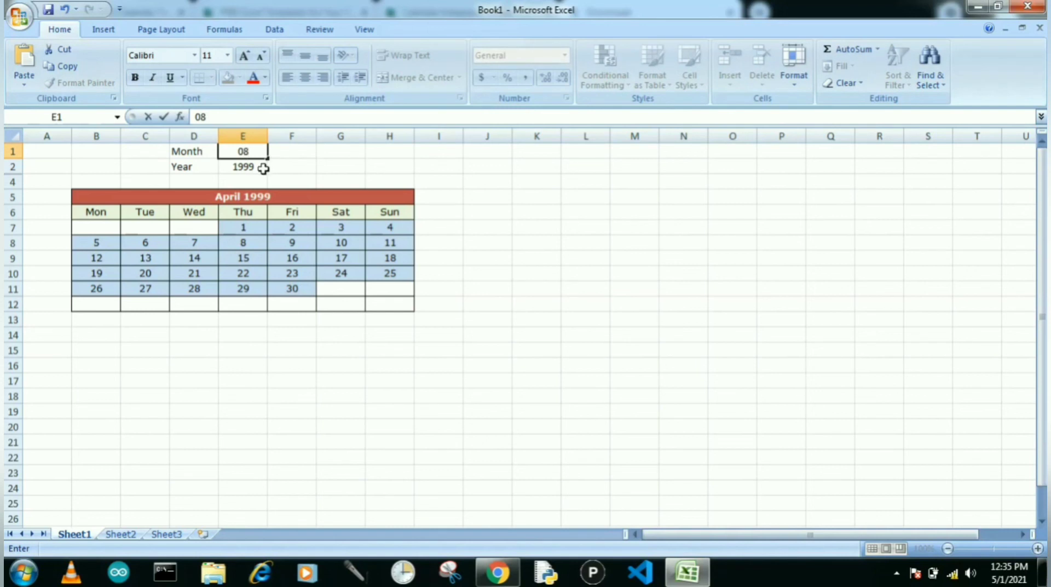
left_click(263, 169)
type("2000")
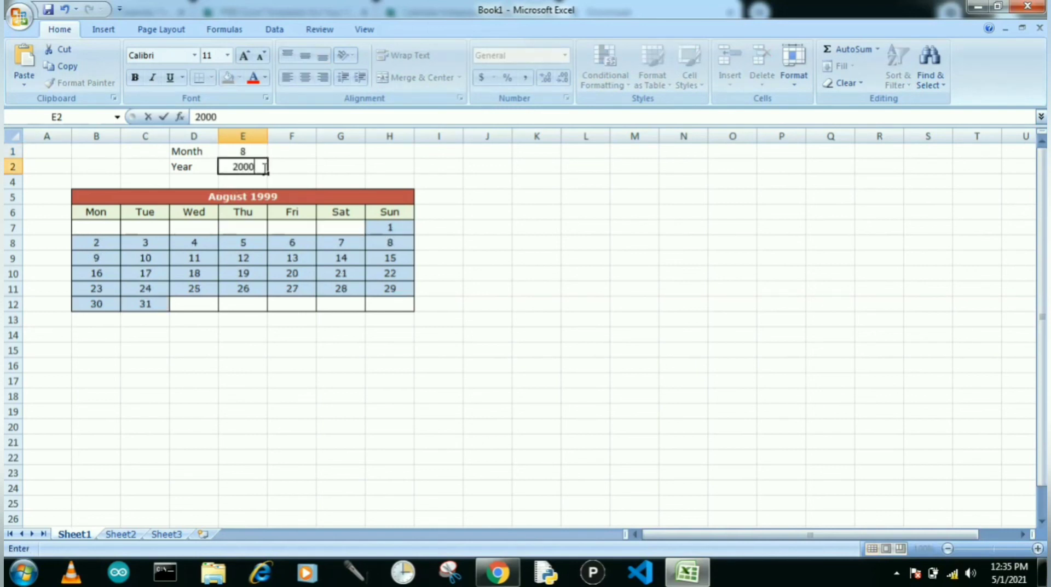
key("Return")
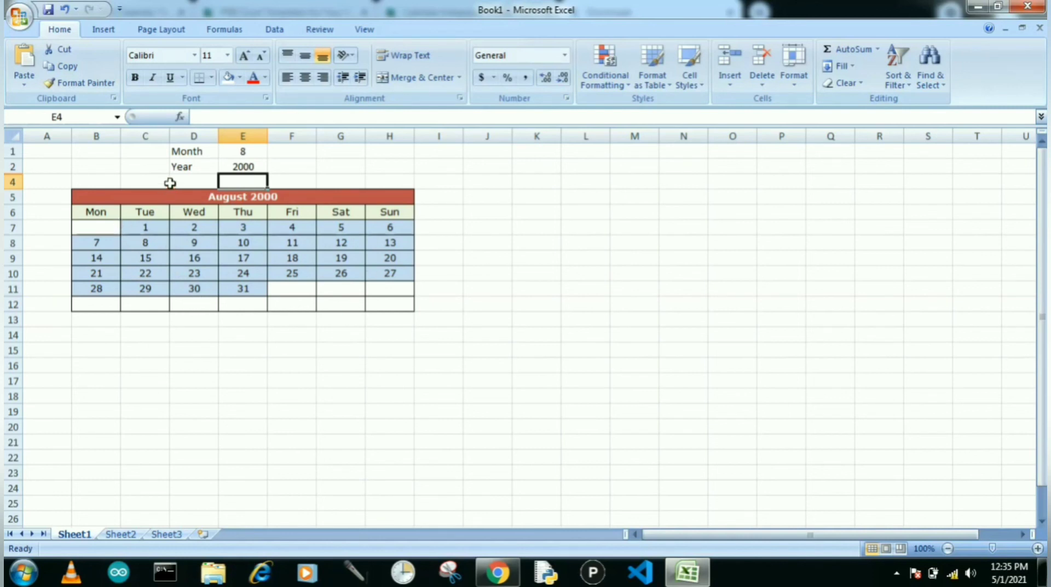
Set the calendar year in cell E2 to 2025.
left_click(359, 406)
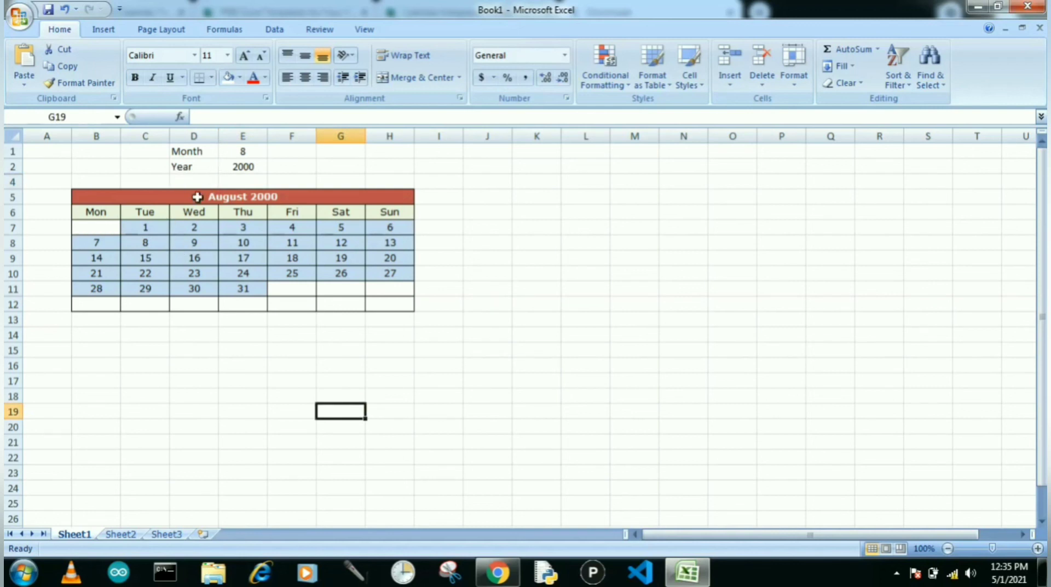
left_click(246, 167)
type("20")
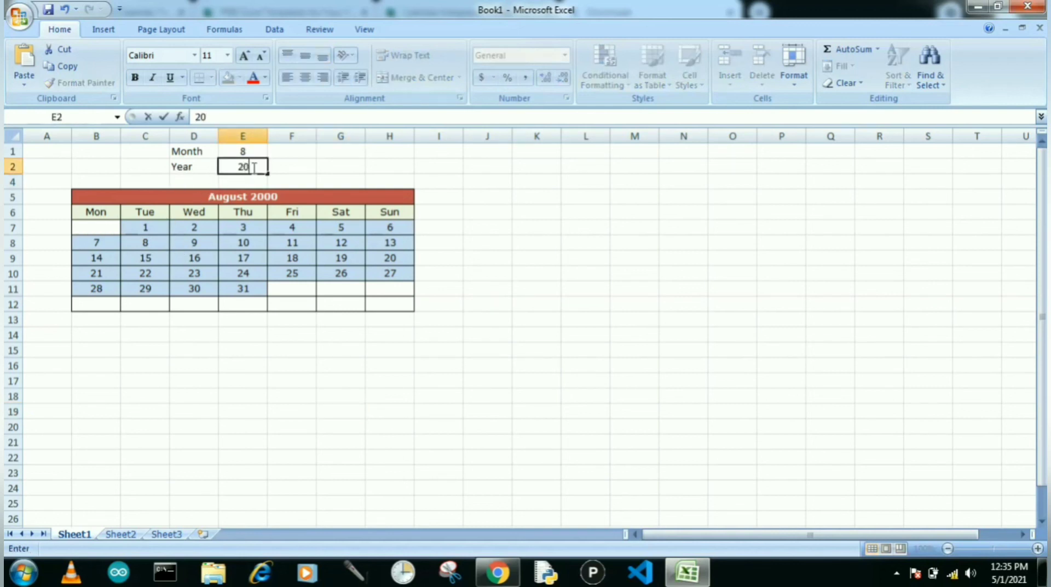
type("2022")
key("BackSpace")
key("BackSpace")
key("BackSpace")
key("BackSpace")
type("025")
key("Return")
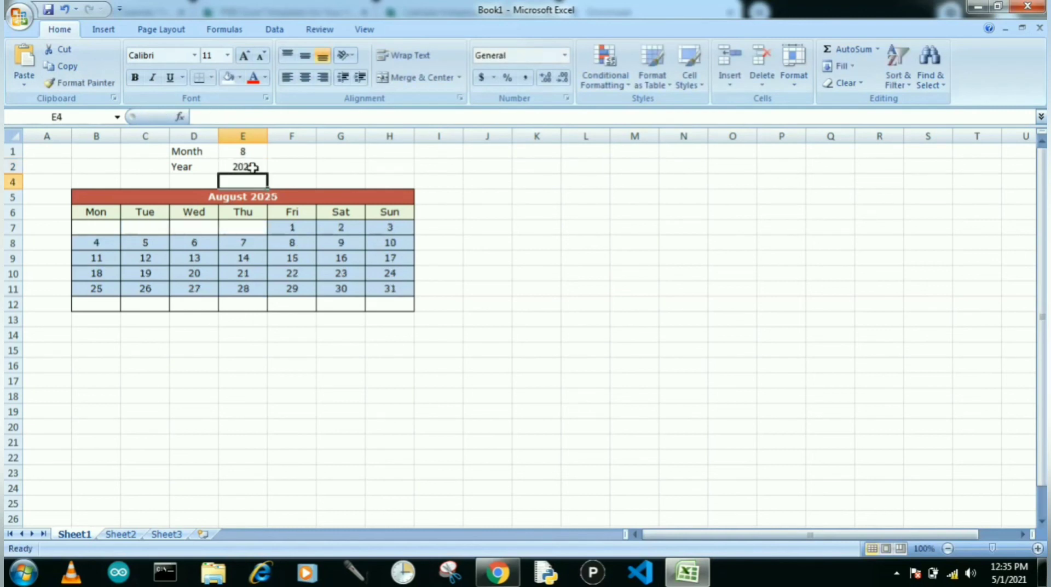
Test the calendar with month 06 in cell E1.
left_click(254, 150)
type("06")
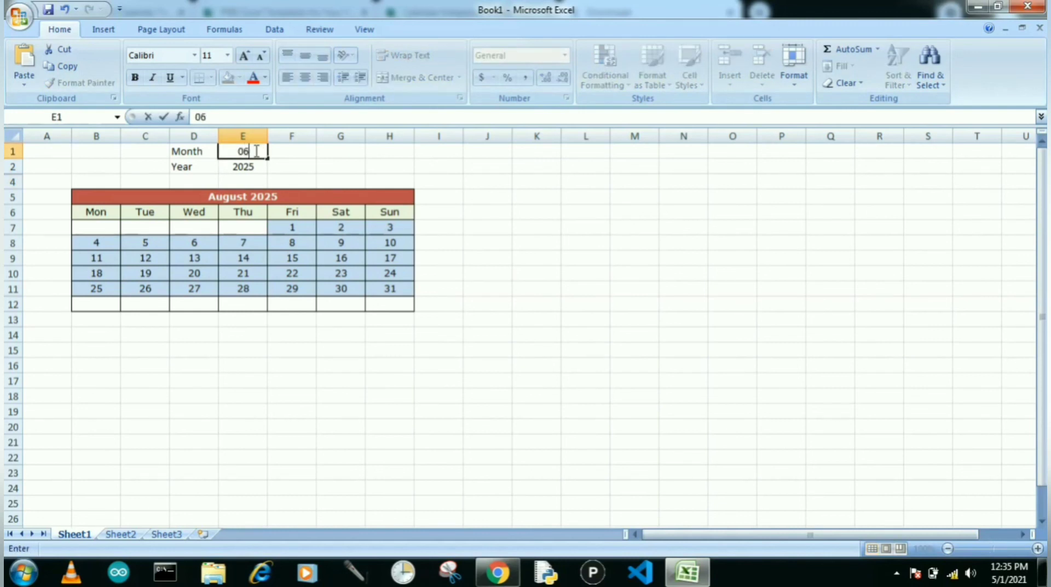
key("Return")
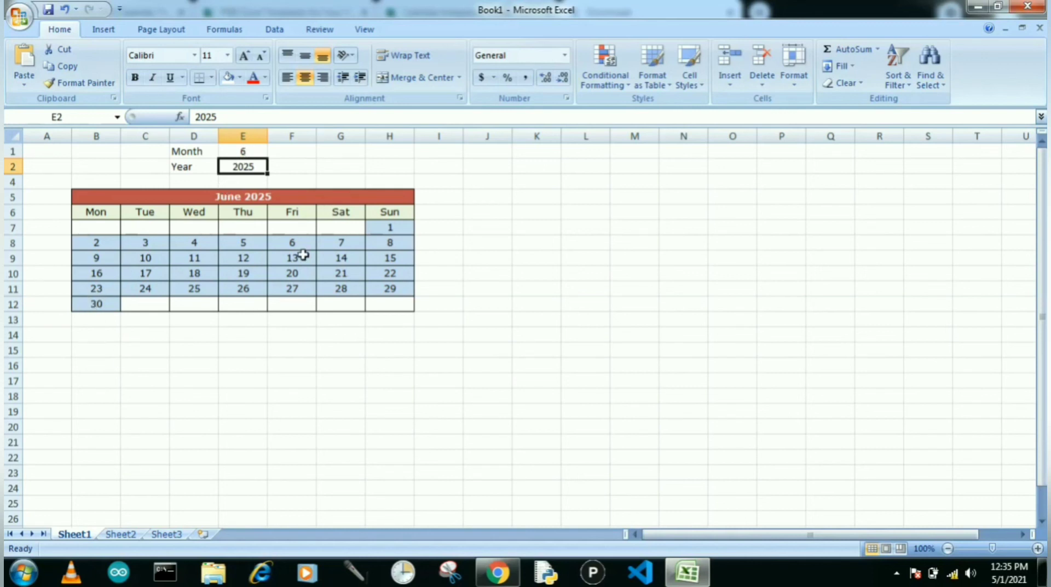
Set the calendar month in cell E1 to 4.
left_click(257, 151)
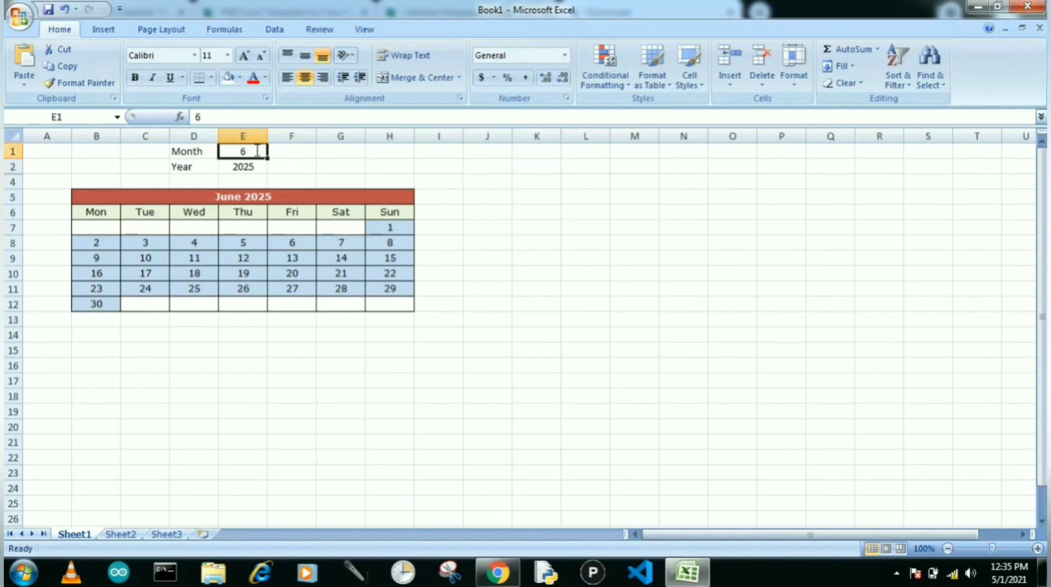
type("4")
key("Return")
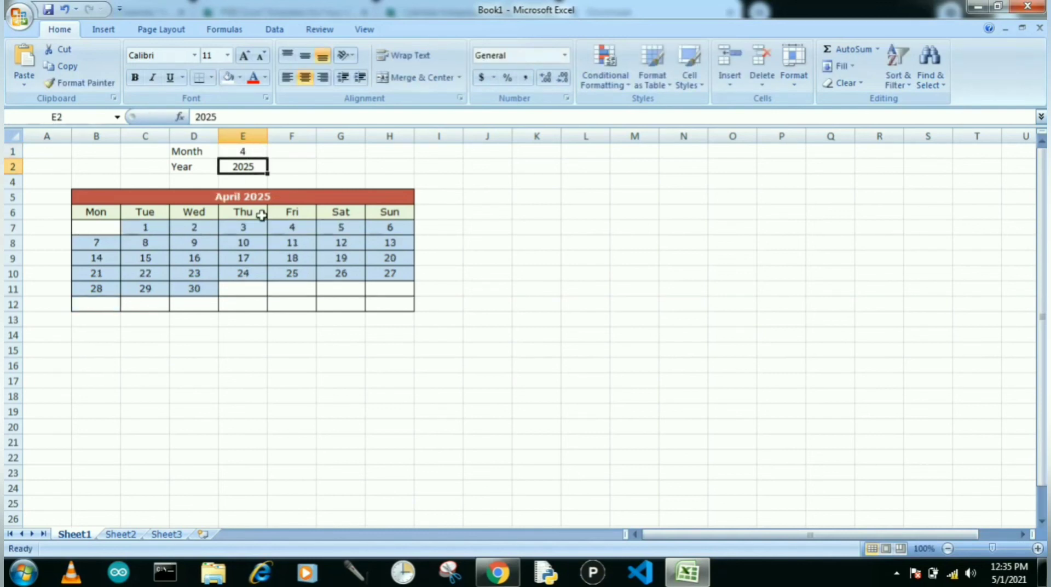